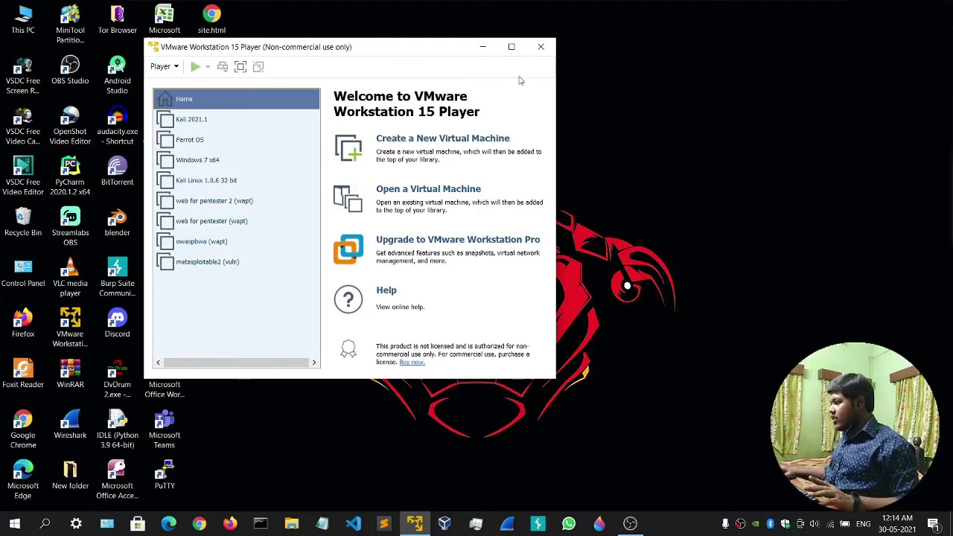
# Step: Close the VMware Player window and uninstall Oracle VM VirtualBox 6.1.22 from the installed programs
pyautogui.click(540, 46)
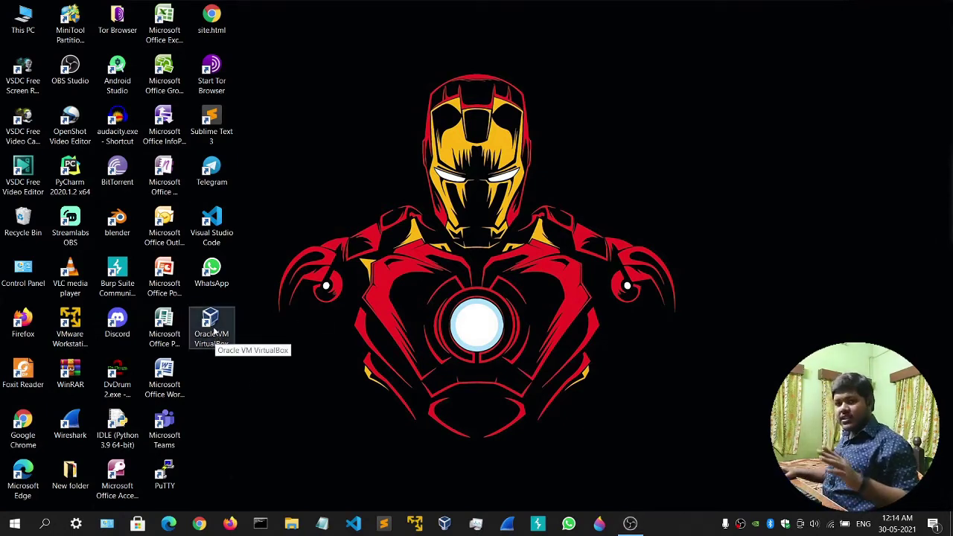
pyautogui.click(106, 525)
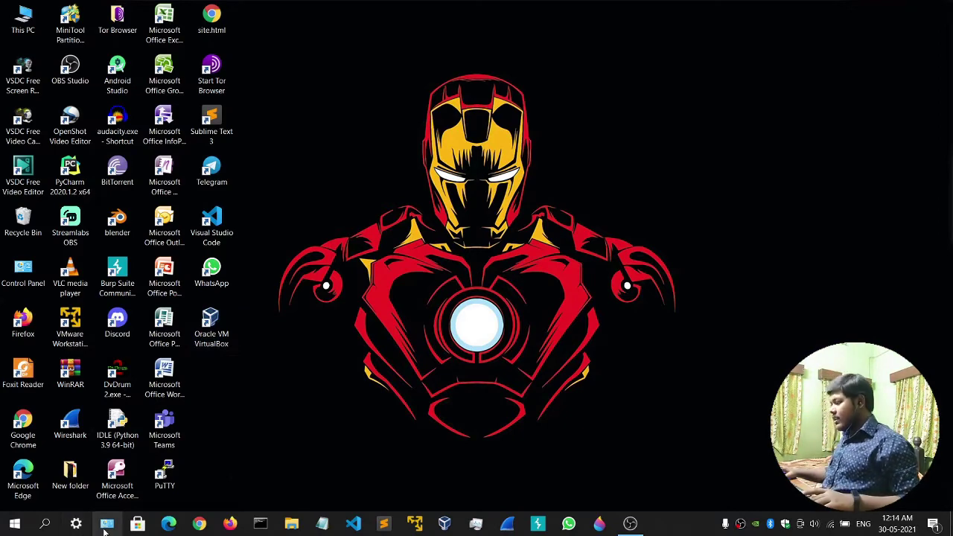
pyautogui.click(327, 325)
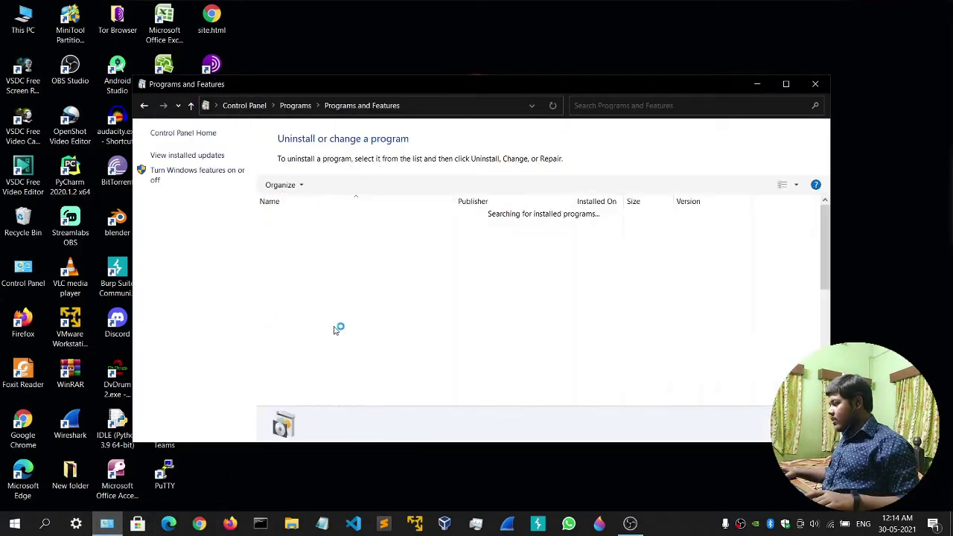
pyautogui.scroll(-9, 295, 316)
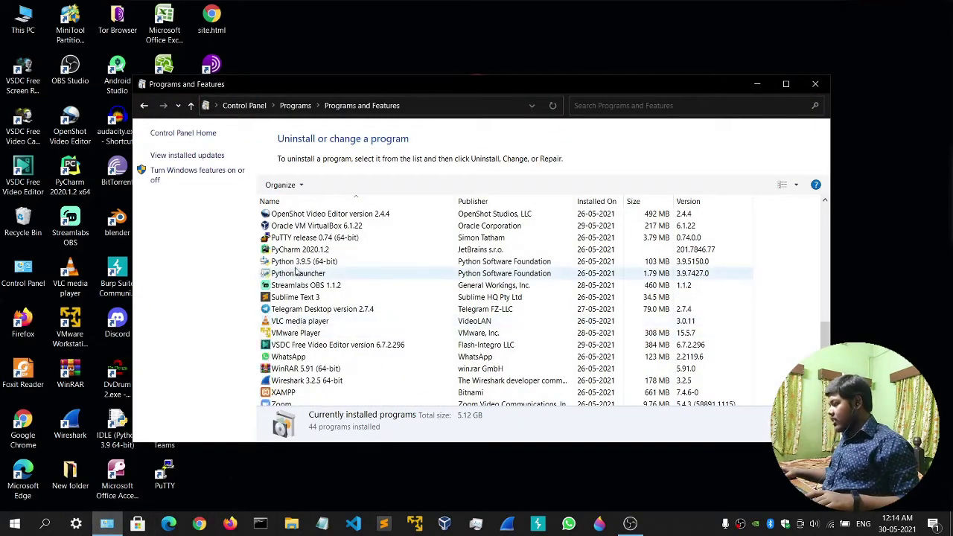
pyautogui.click(306, 261)
pyautogui.rightClick(306, 262)
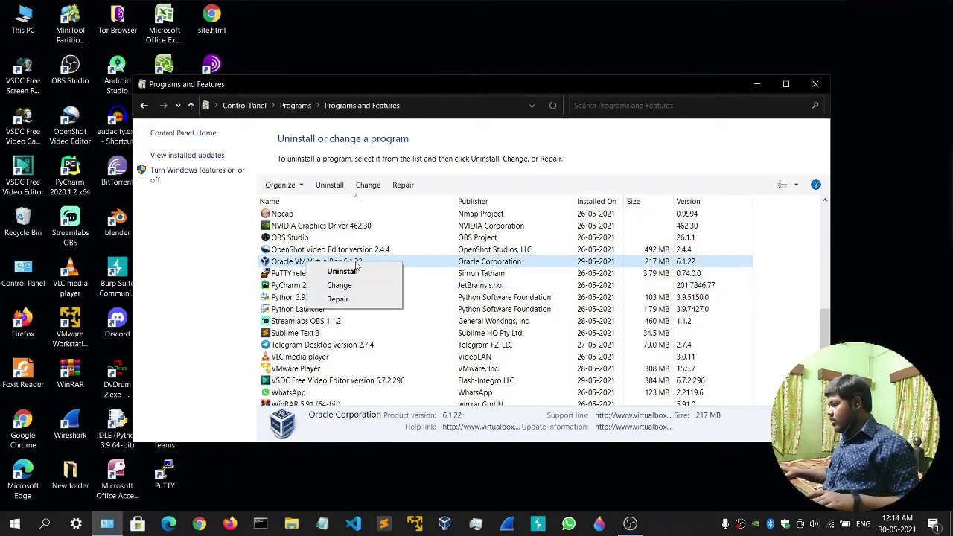
pyautogui.click(362, 274)
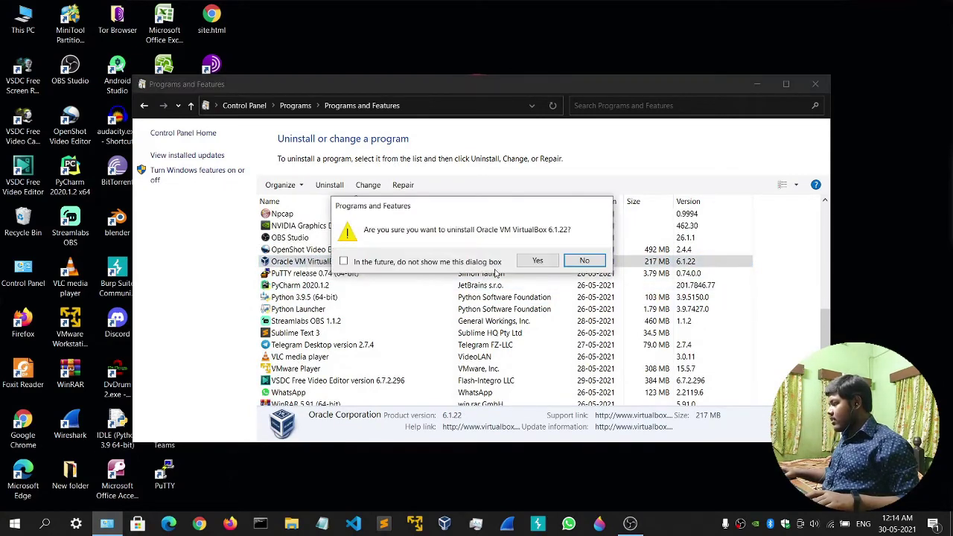
pyautogui.click(531, 262)
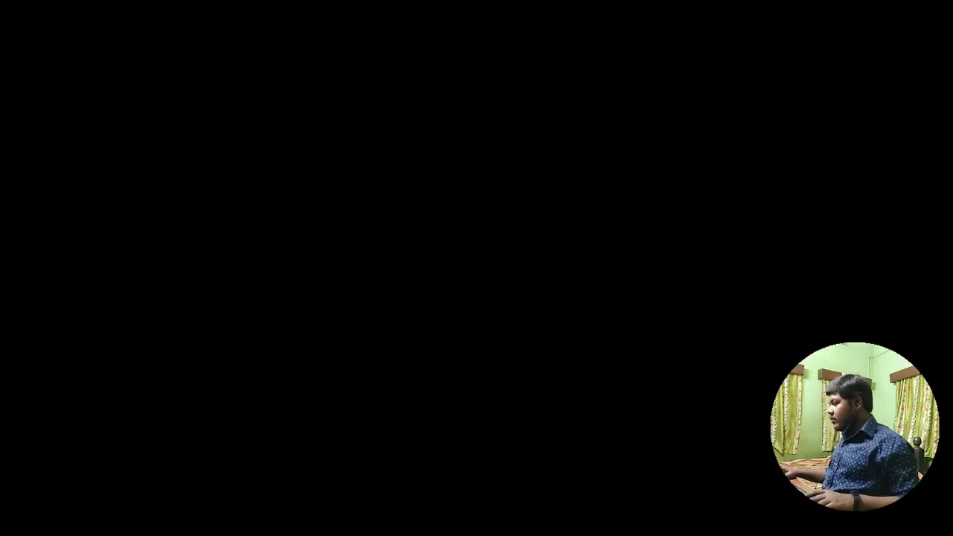
pyautogui.click(627, 387)
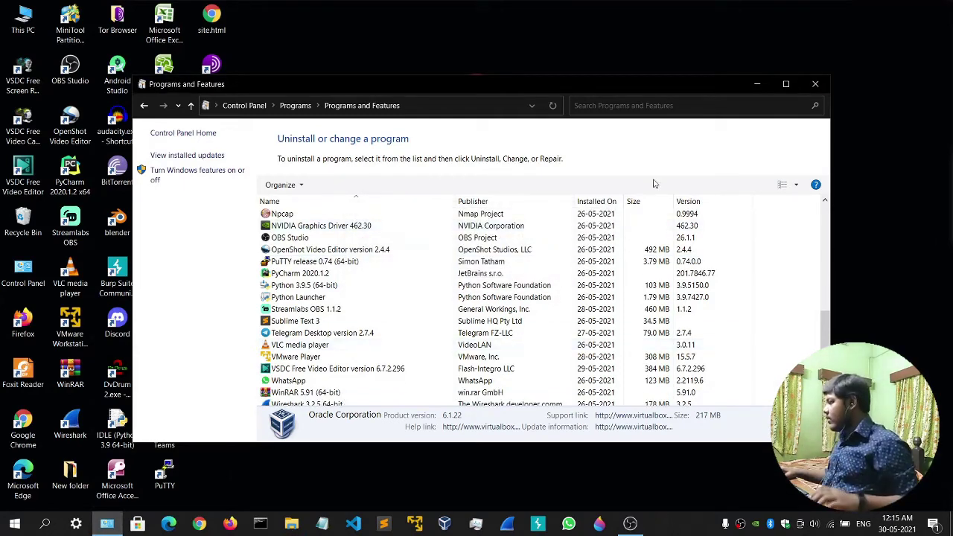
# Step: Close the Programs and Features window and refresh the desktop
pyautogui.click(815, 84)
pyautogui.rightClick(460, 80)
pyautogui.click(509, 117)
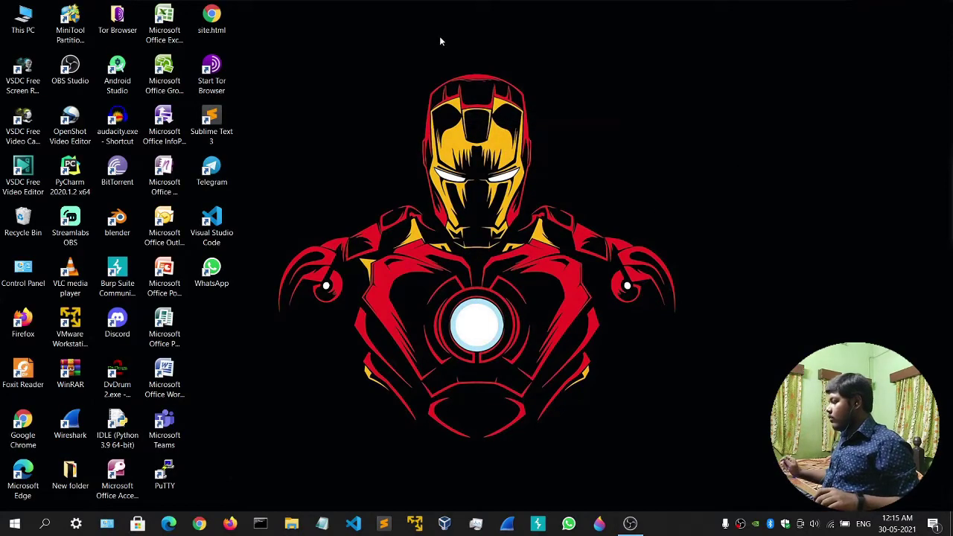
# Step: In Google Chrome, search Google for "oracle virtual box" and open the VirtualBox downloads page from the results
pyautogui.click(199, 523)
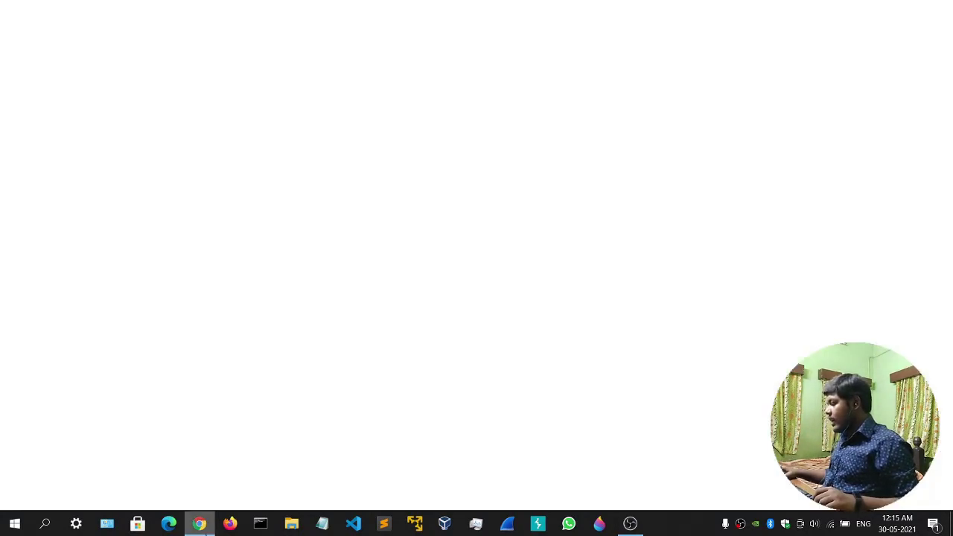
pyautogui.click(411, 265)
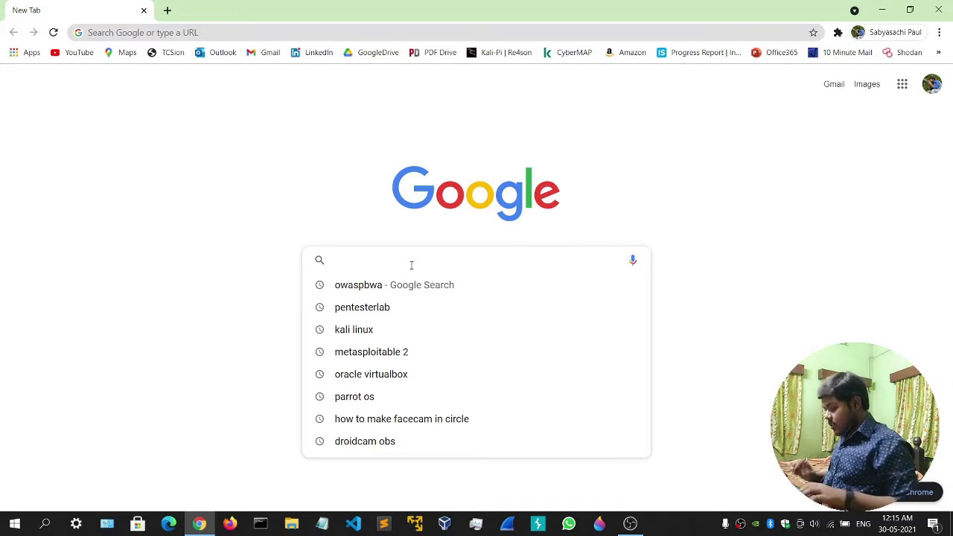
pyautogui.write('oracle virtual box')
pyautogui.press('Return')
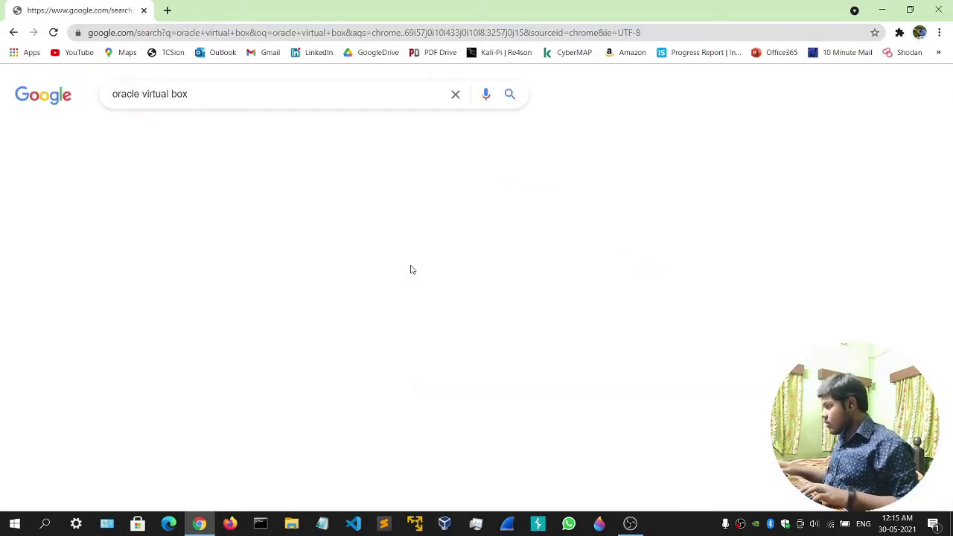
pyautogui.click(170, 225)
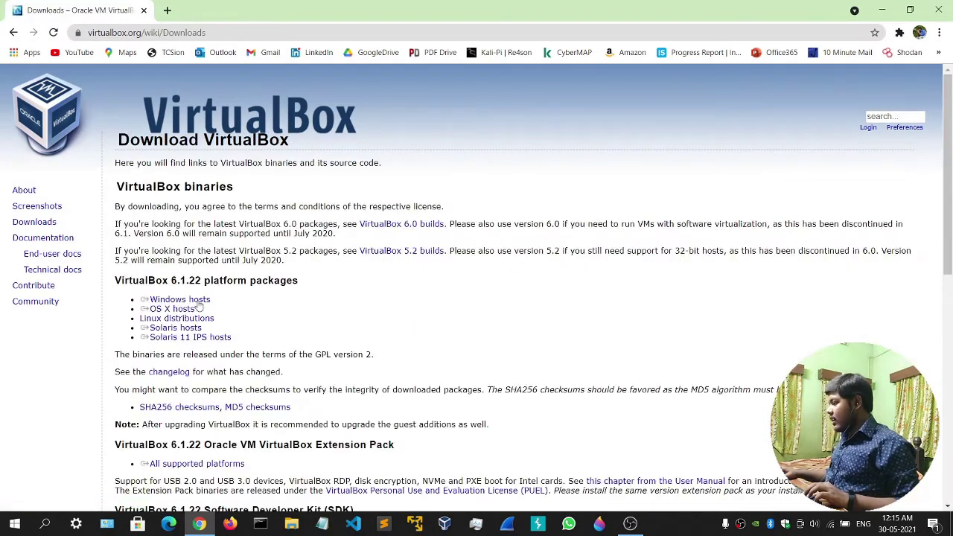
# Step: Start downloading the VirtualBox 6.1.22 platform package for Windows hosts and cancel that download
pyautogui.tripleClick(180, 303)
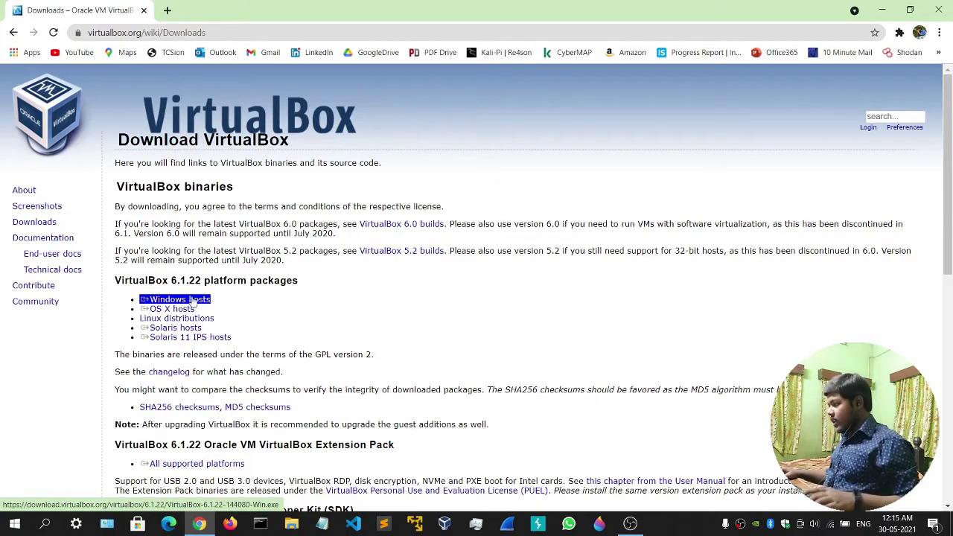
pyautogui.tripleClick(189, 309)
pyautogui.hotkey('shift', 'Tab')
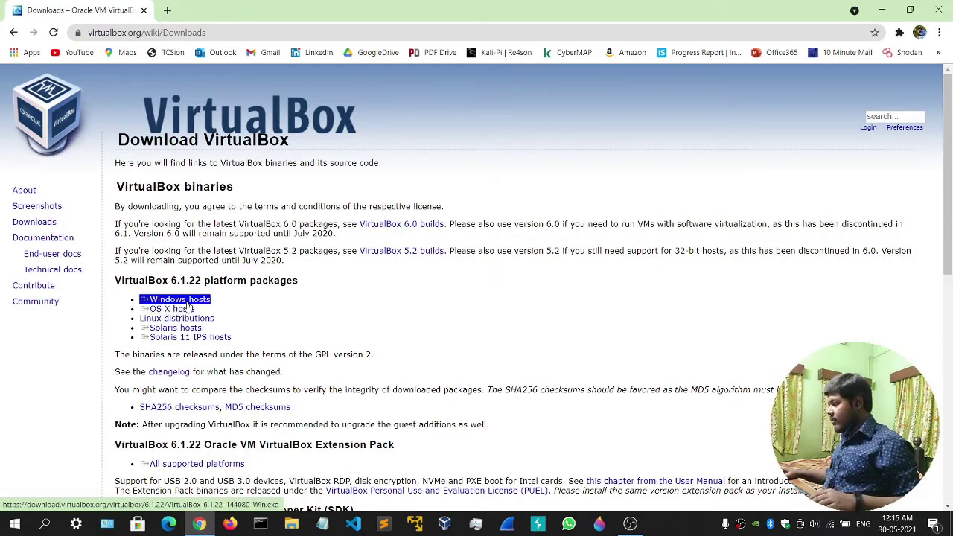
pyautogui.press('Return')
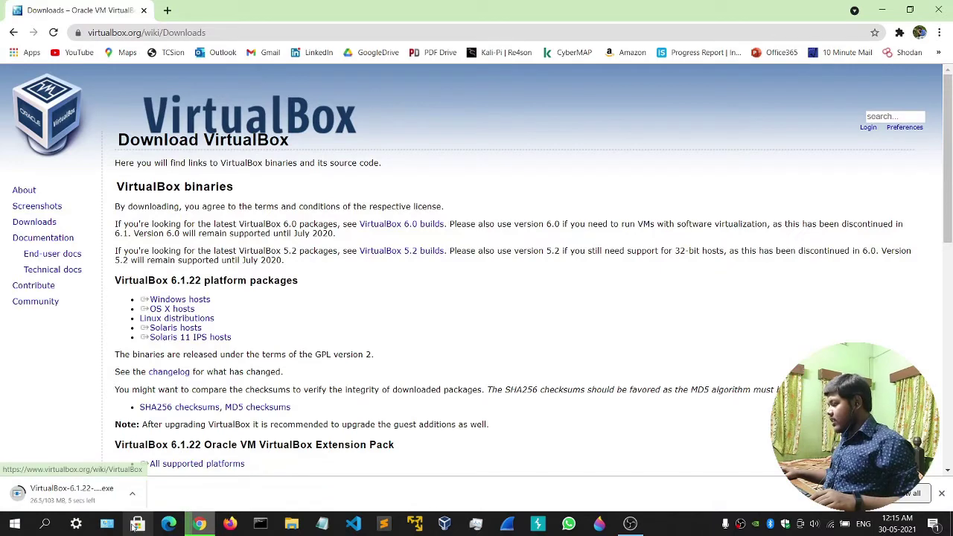
pyautogui.click(131, 494)
pyautogui.click(146, 472)
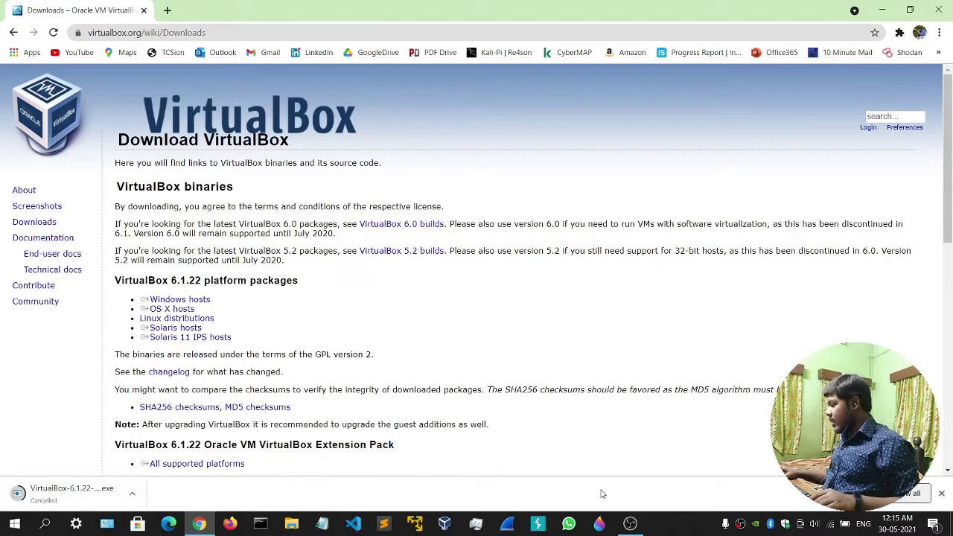
pyautogui.click(943, 495)
# Step: Search Google for "kali linux" in a new browser tab and open the official kali.org site
pyautogui.click(168, 9)
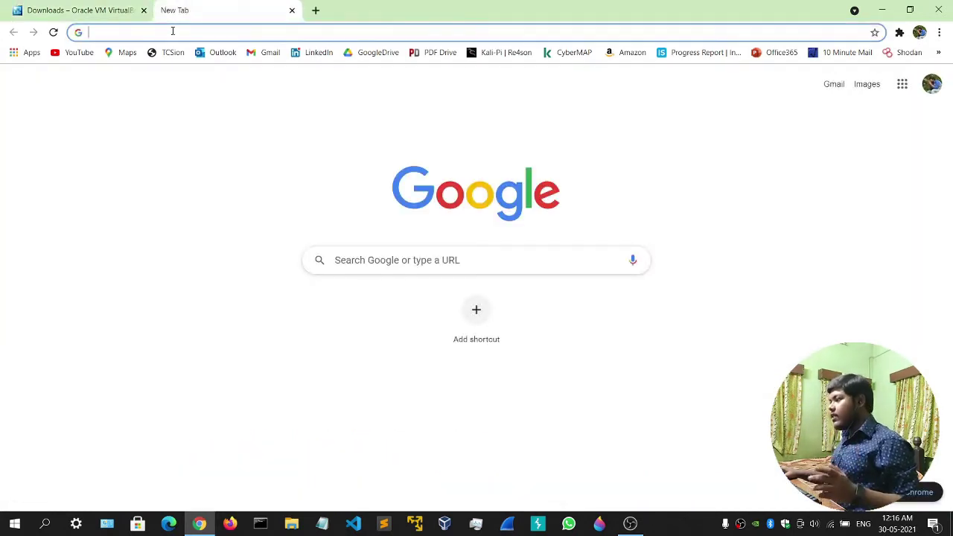
pyautogui.click(374, 258)
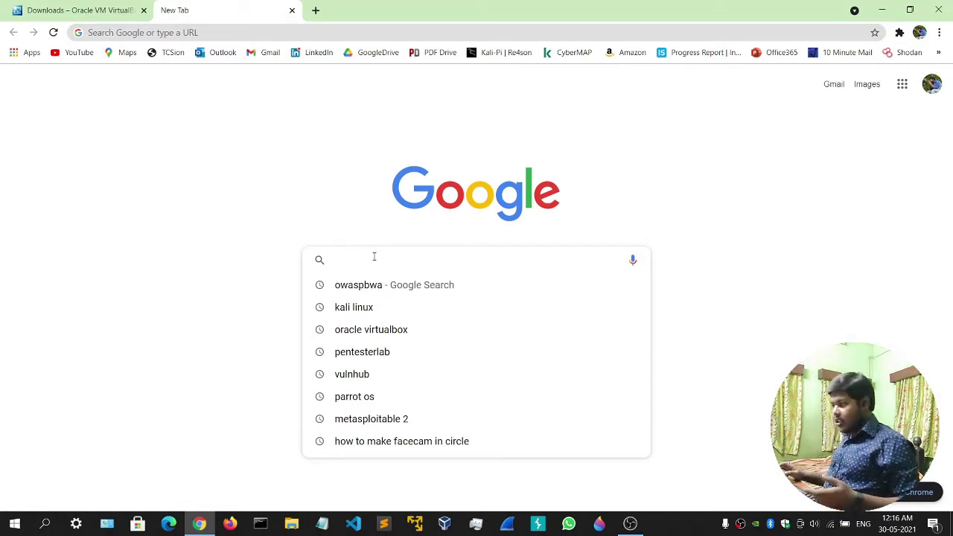
pyautogui.write('kali')
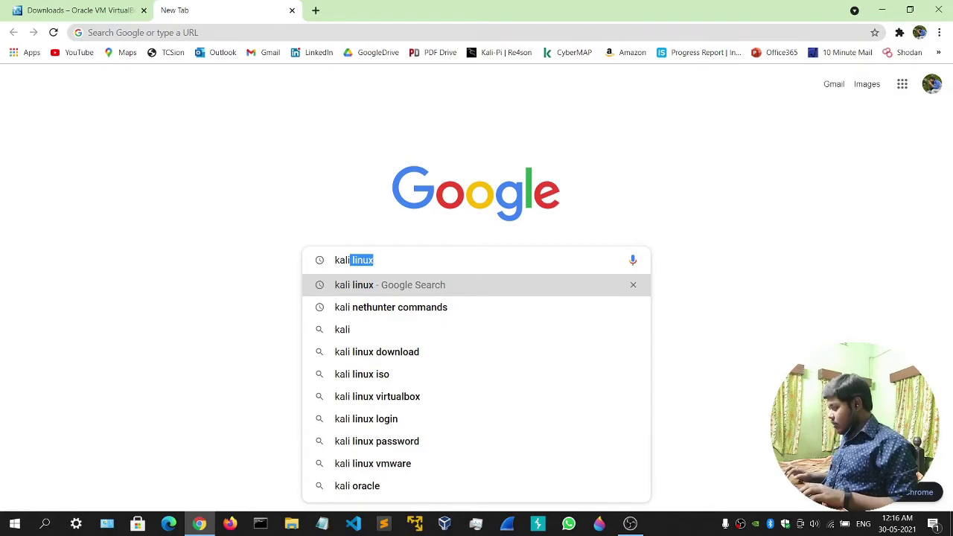
pyautogui.press('Return')
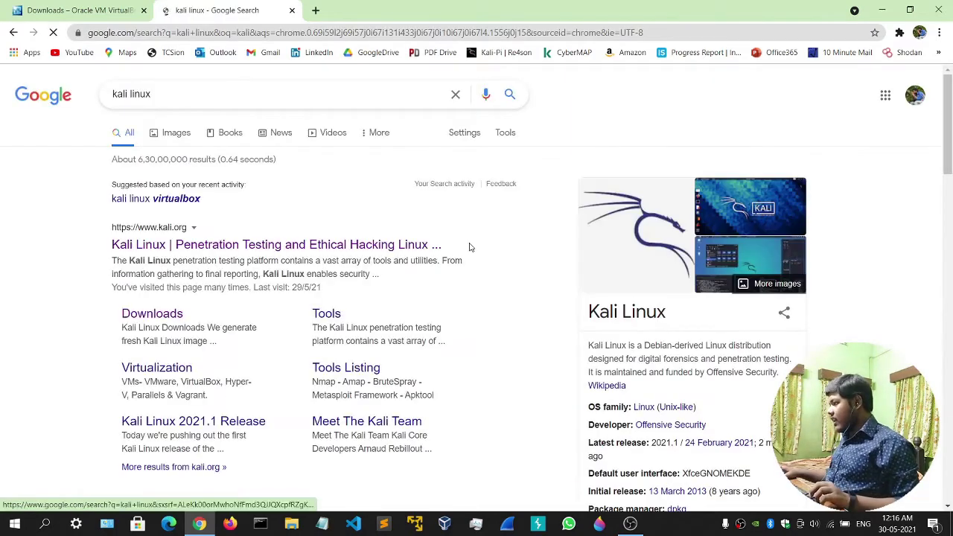
pyautogui.click(175, 248)
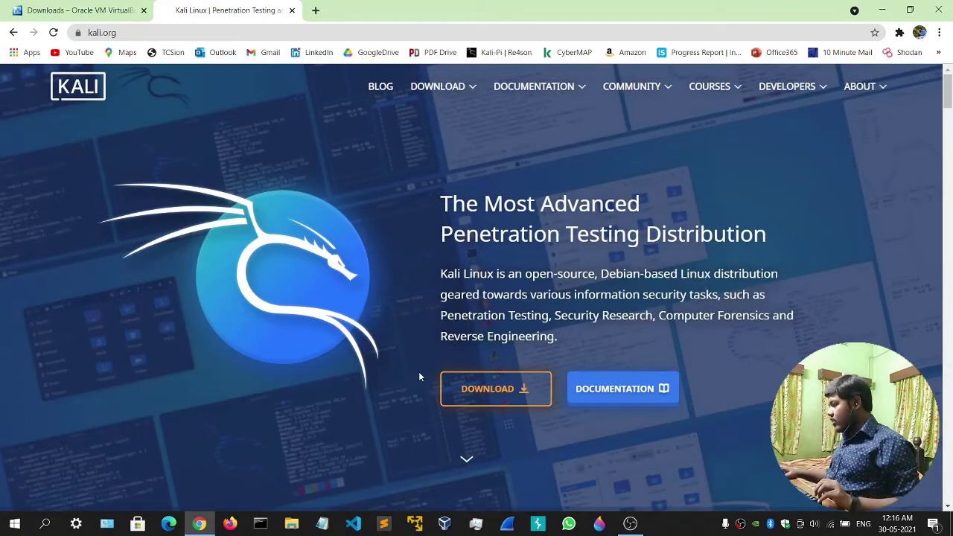
# Step: Go to the Kali downloads and open the Offensive Security VM download page from the Kali Virtual Machines section
pyautogui.click(484, 387)
pyautogui.scroll(-5, 394, 326)
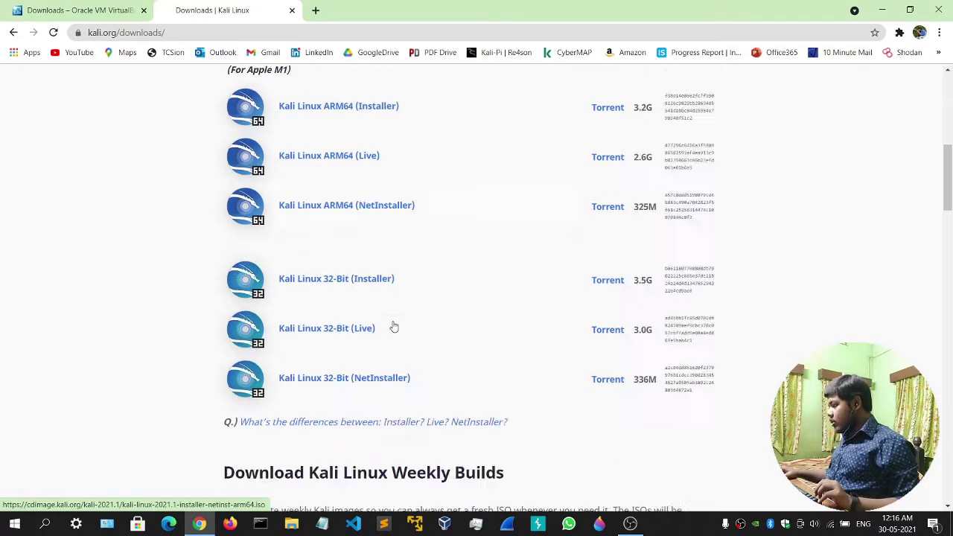
pyautogui.scroll(-5, 394, 327)
pyautogui.scroll(2, 480, 222)
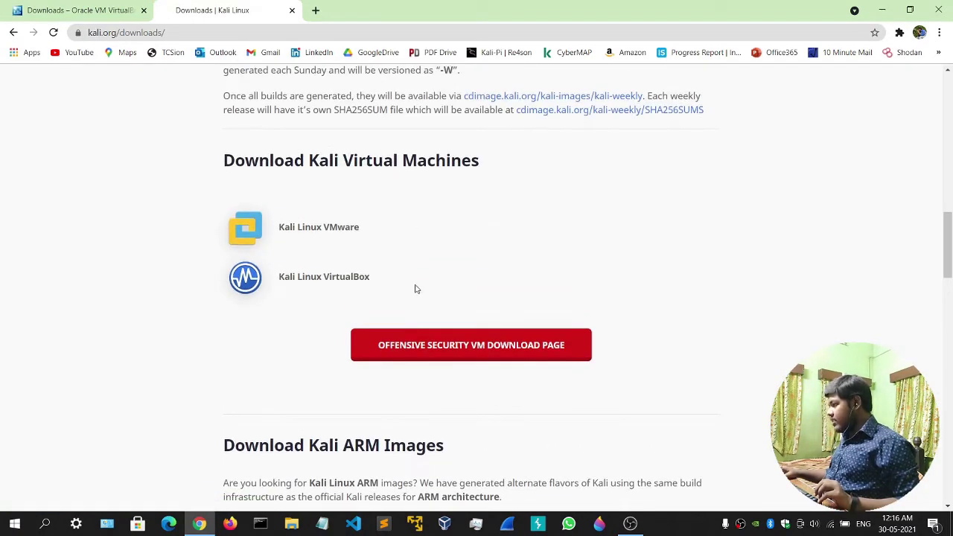
pyautogui.moveTo(289, 162); pyautogui.dragTo(498, 166)
pyautogui.click(509, 165)
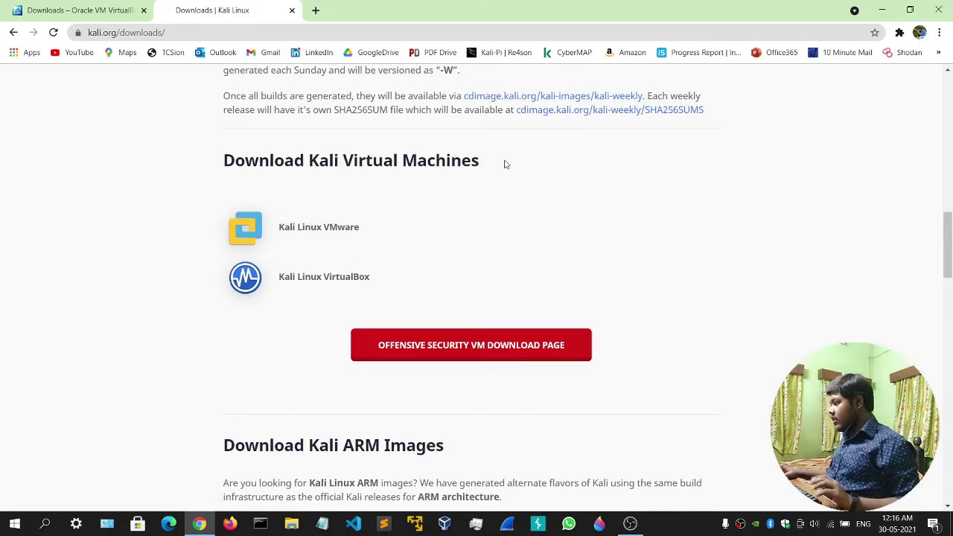
pyautogui.click(452, 351)
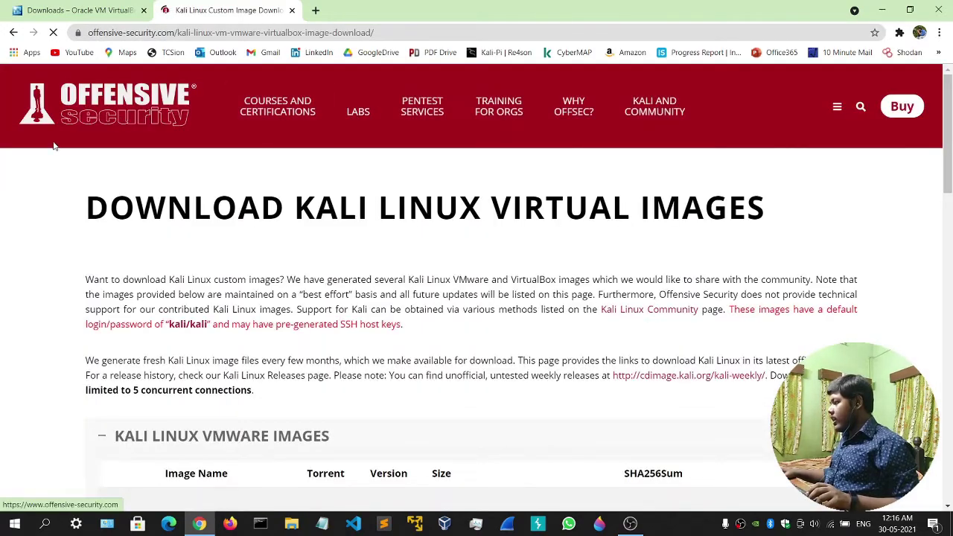
# Step: Start downloading the Kali Linux VirtualBox 64-Bit (OVA) image from the VirtualBox images list and cancel that download
pyautogui.scroll(-6, 125, 229)
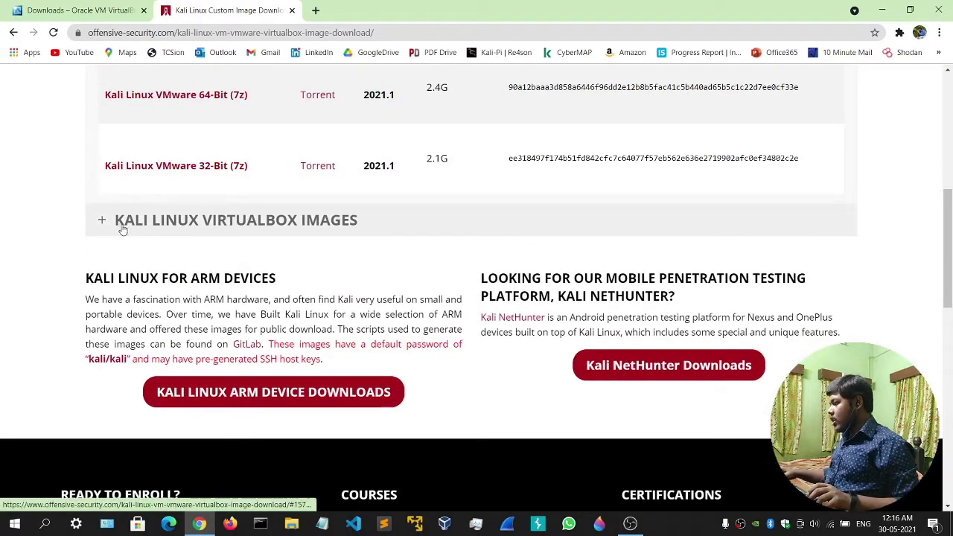
pyautogui.click(110, 225)
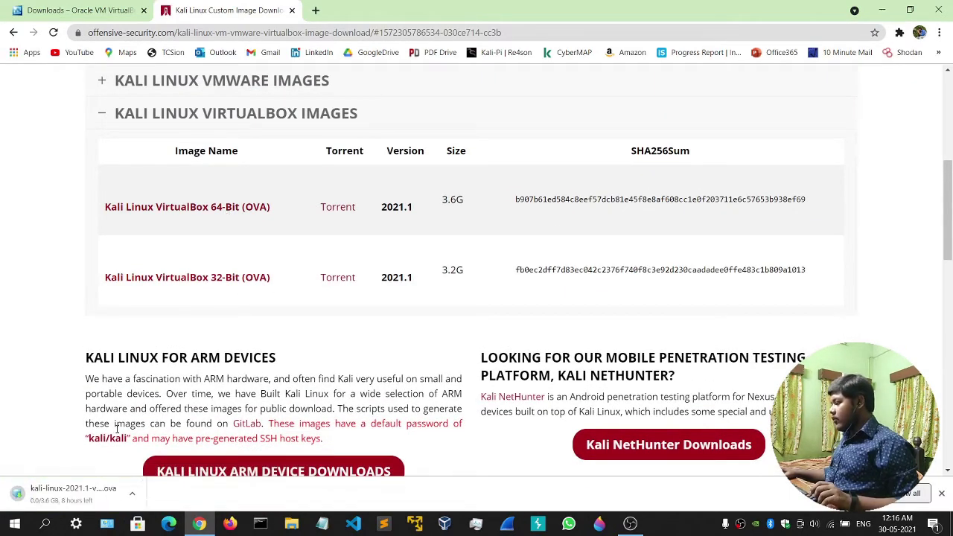
pyautogui.click(137, 502)
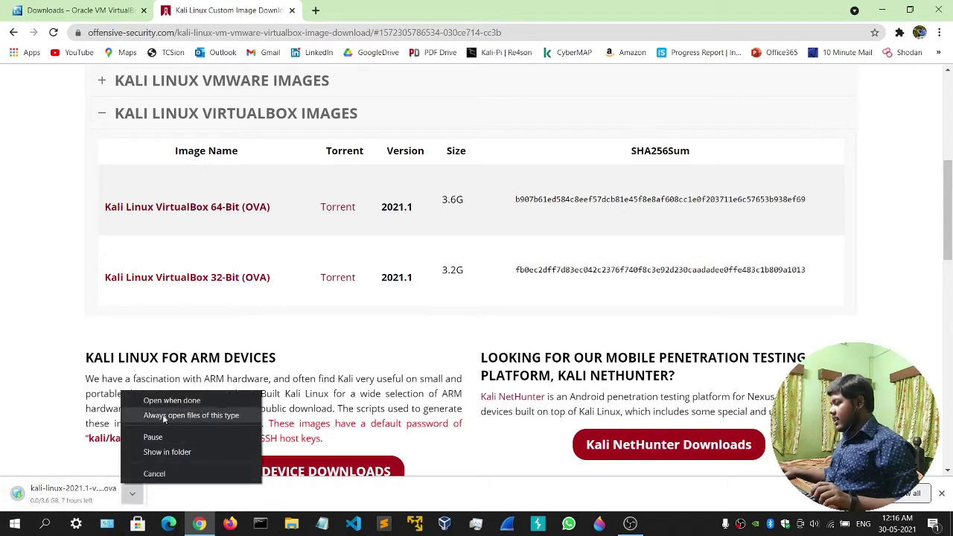
pyautogui.click(154, 474)
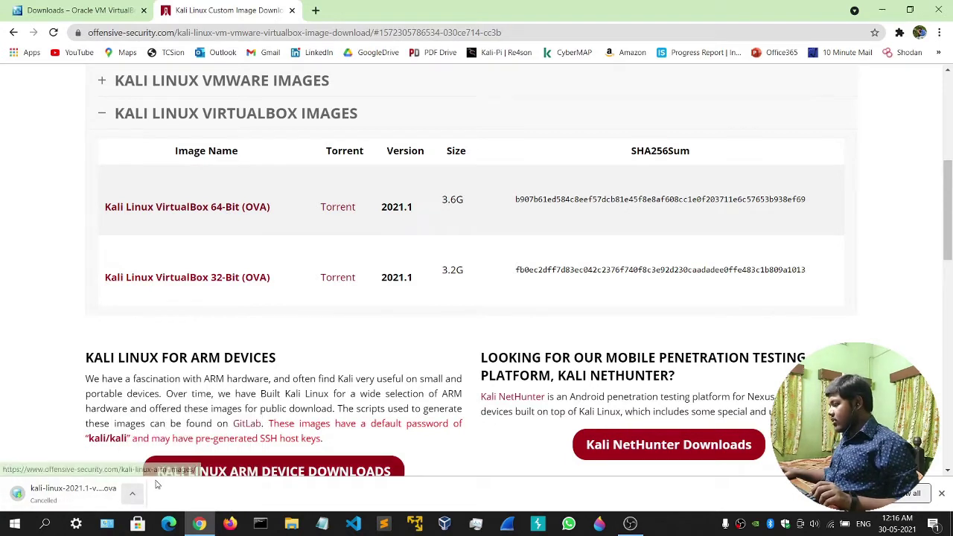
pyautogui.click(942, 495)
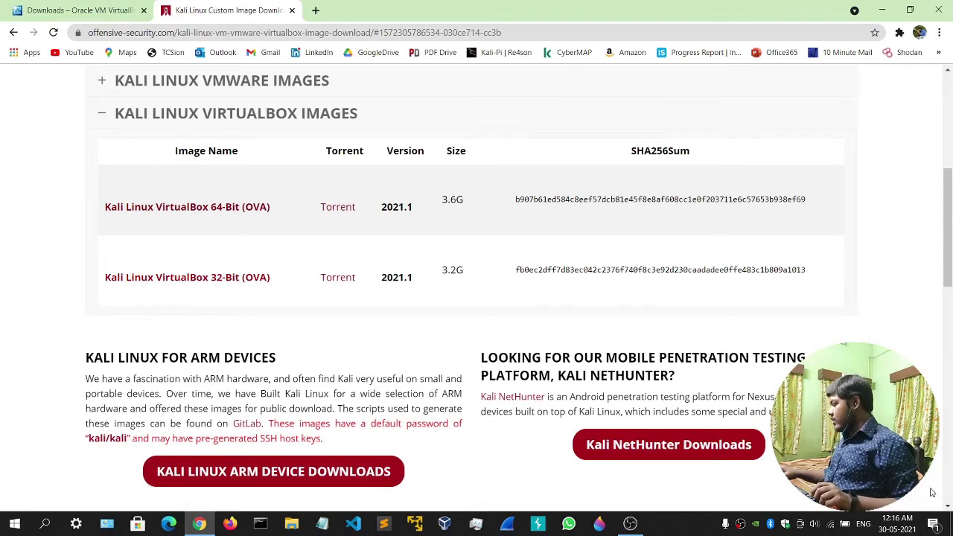
pyautogui.scroll(5, 338, 161)
# Step: Search Google for "parrot os" in a new browser tab and open the Parrot Security site
pyautogui.click(315, 10)
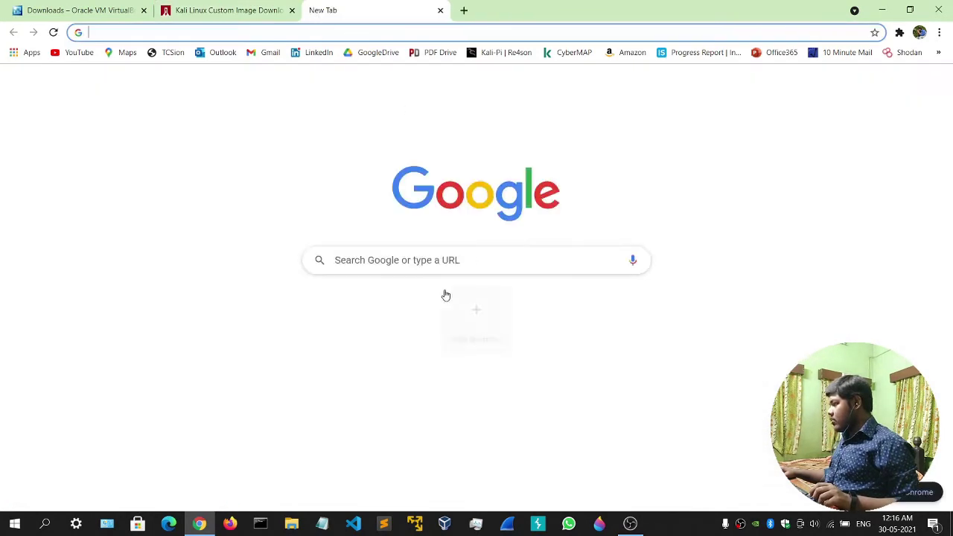
pyautogui.click(429, 269)
pyautogui.write('pa')
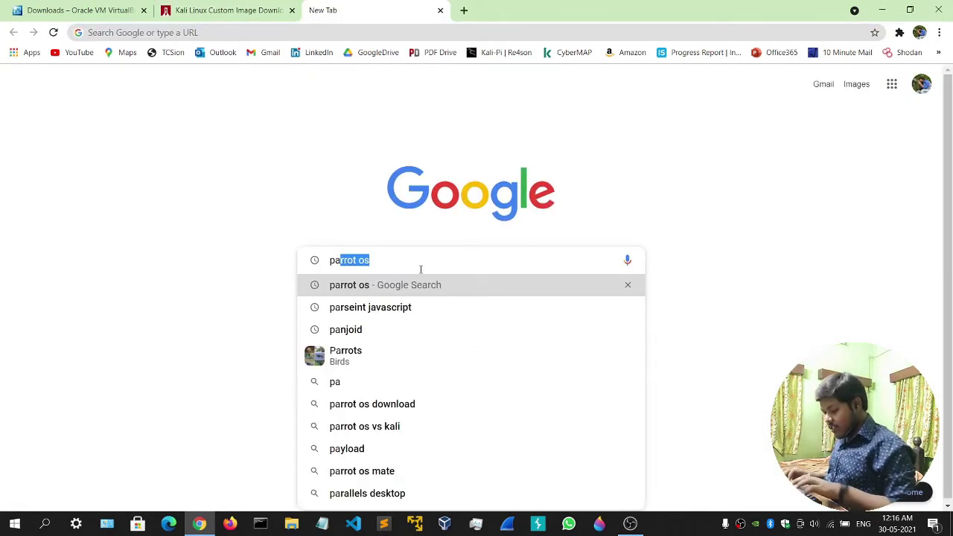
pyautogui.write('rrot')
pyautogui.press('Return')
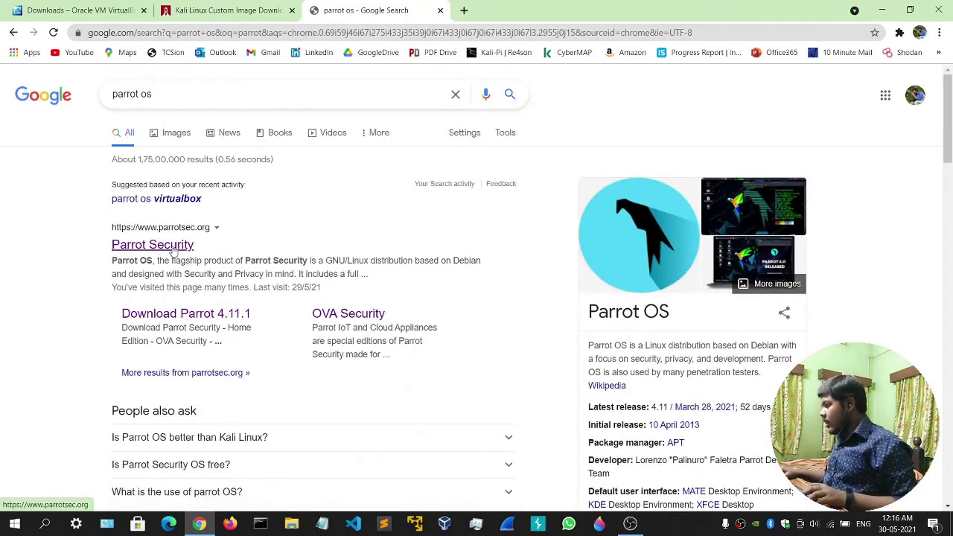
pyautogui.click(172, 251)
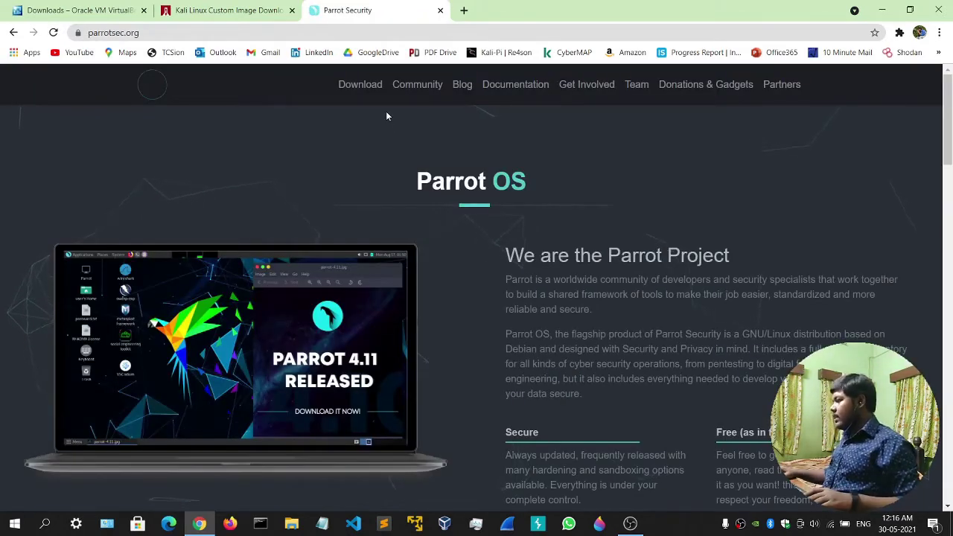
# Step: Open the server download page for the OVA Security edition from Parrot's IoT and Cloud Appliances downloads
pyautogui.click(366, 87)
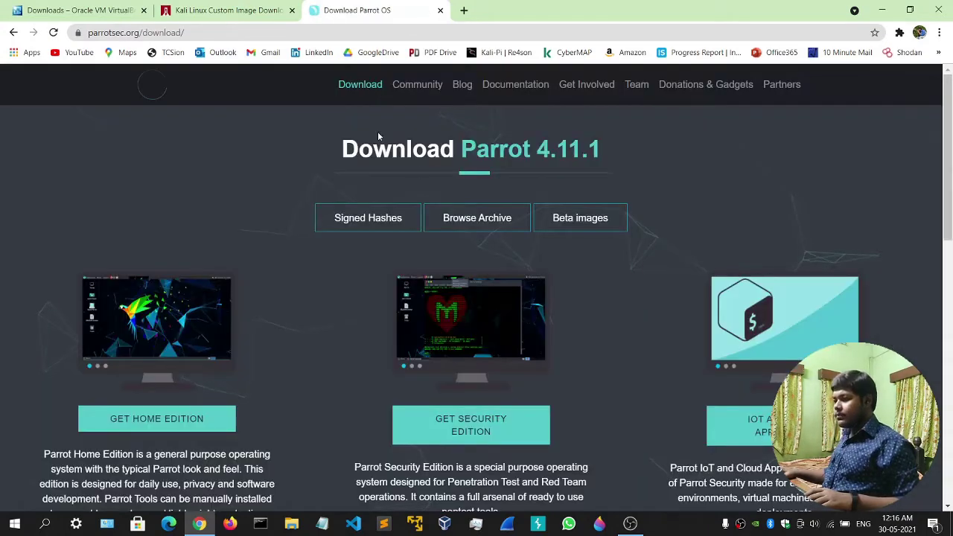
pyautogui.scroll(-3, 619, 225)
pyautogui.click(749, 253)
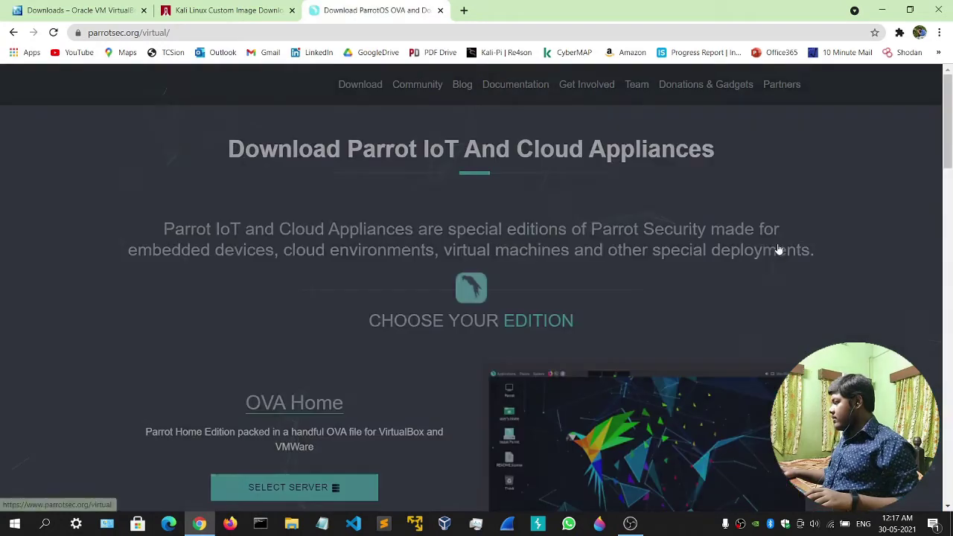
pyautogui.scroll(-6, 432, 295)
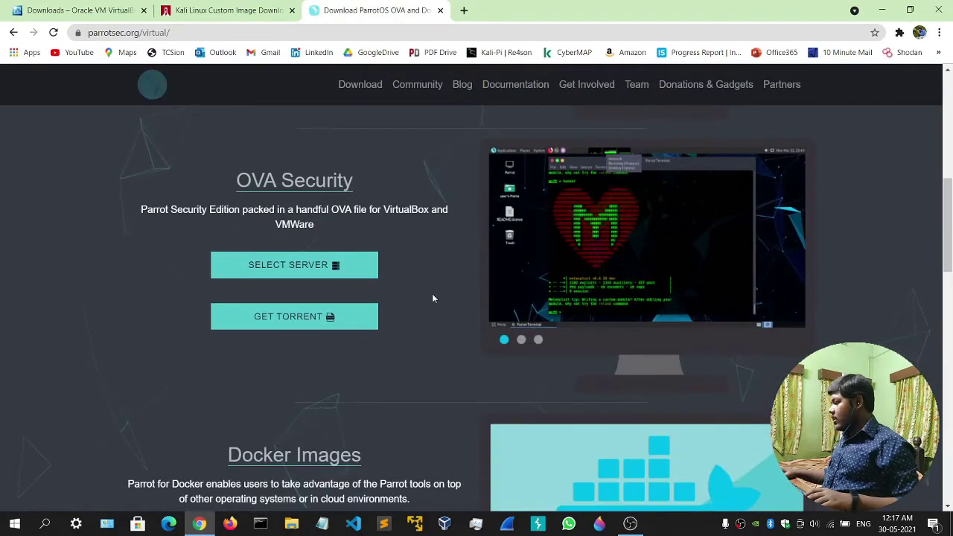
pyautogui.click(294, 270)
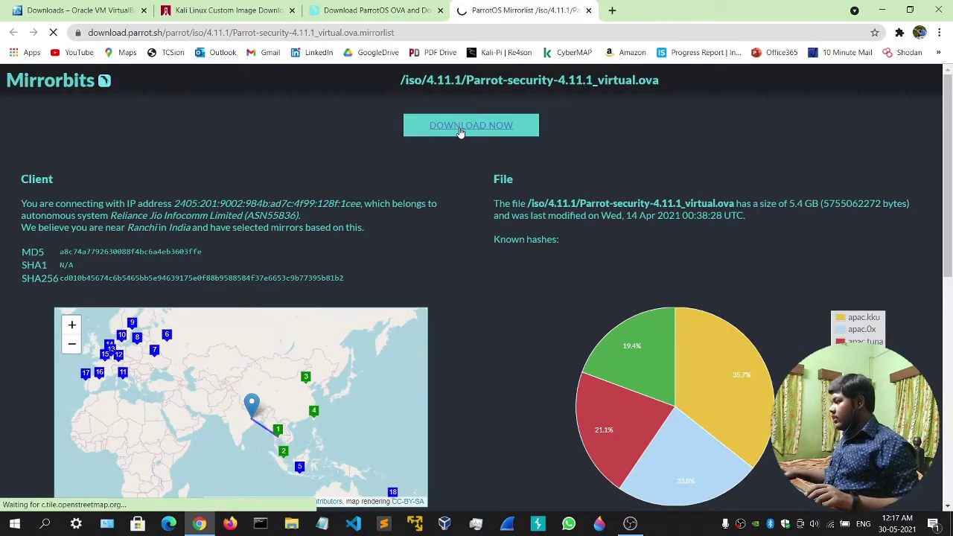
# Step: Start downloading the Parrot-security-4.11.1_virtual.ova image and cancel that download
pyautogui.click(461, 132)
pyautogui.click(134, 495)
pyautogui.click(154, 474)
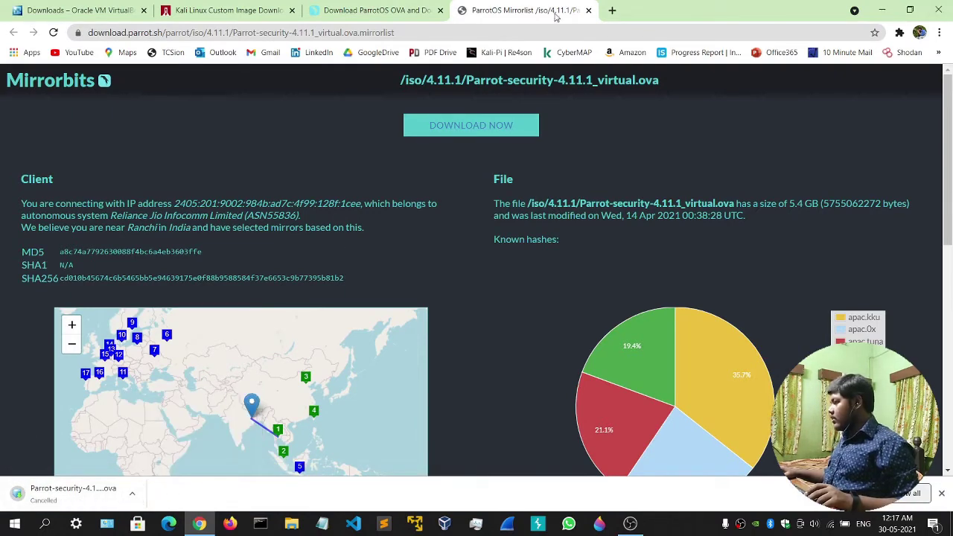
# Step: Switch to File Explorer, go to the labVideo folder on Drive (E:) and run VirtualBox-6.1.22-144080-Win.exe as administrator
pyautogui.click(881, 9)
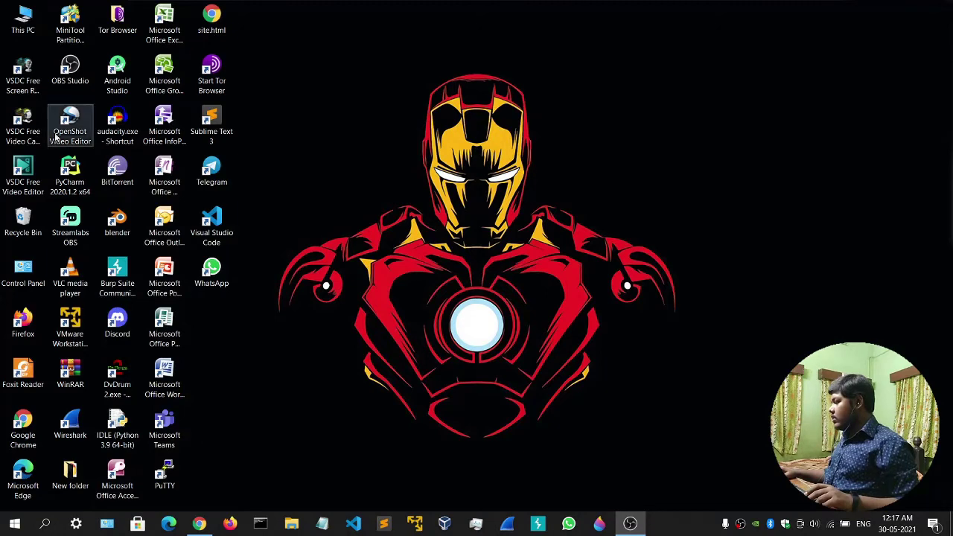
pyautogui.doubleClick(23, 18)
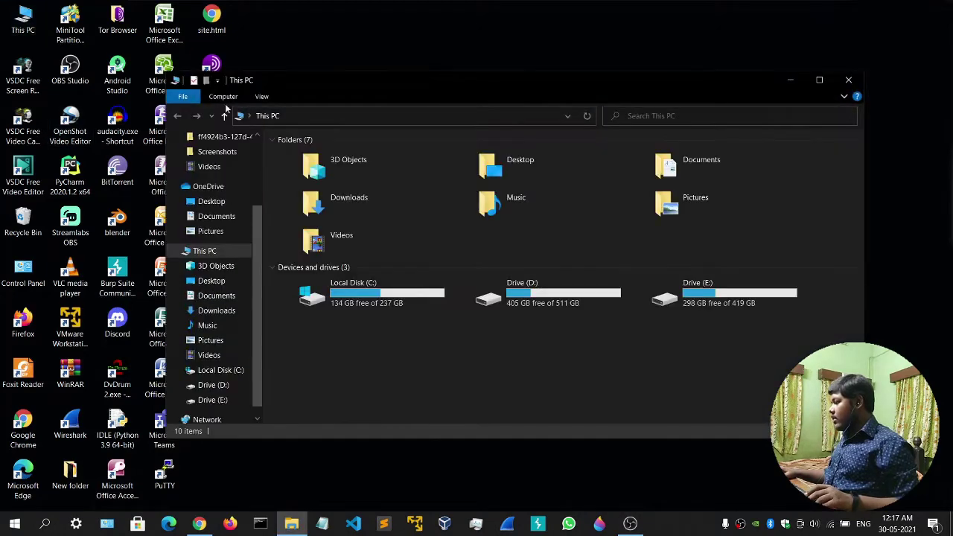
pyautogui.click(215, 400)
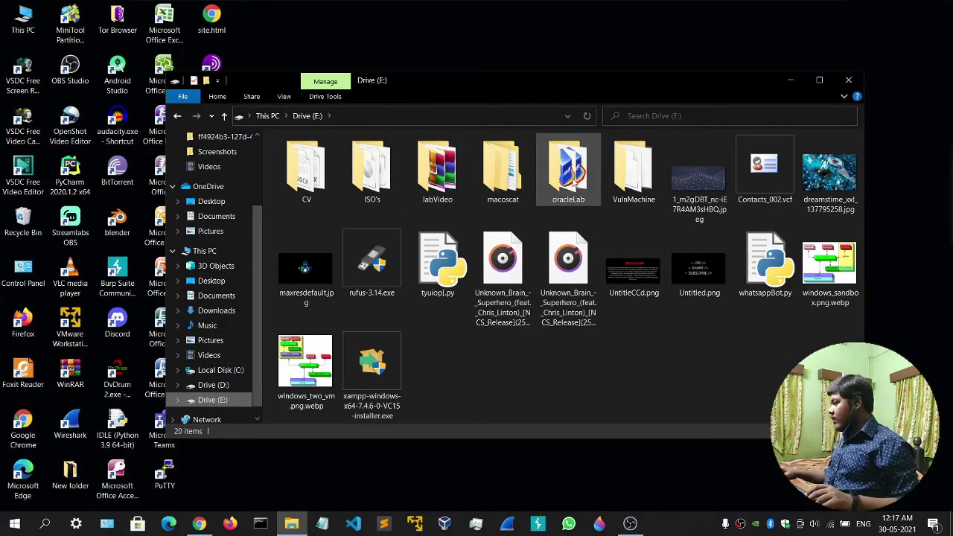
pyautogui.doubleClick(438, 171)
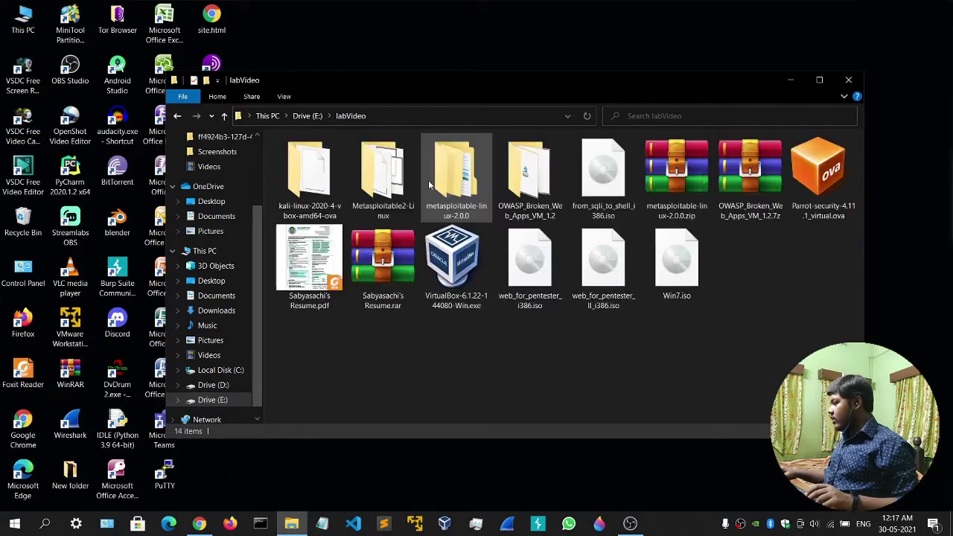
pyautogui.click(458, 261)
pyautogui.rightClick(432, 250)
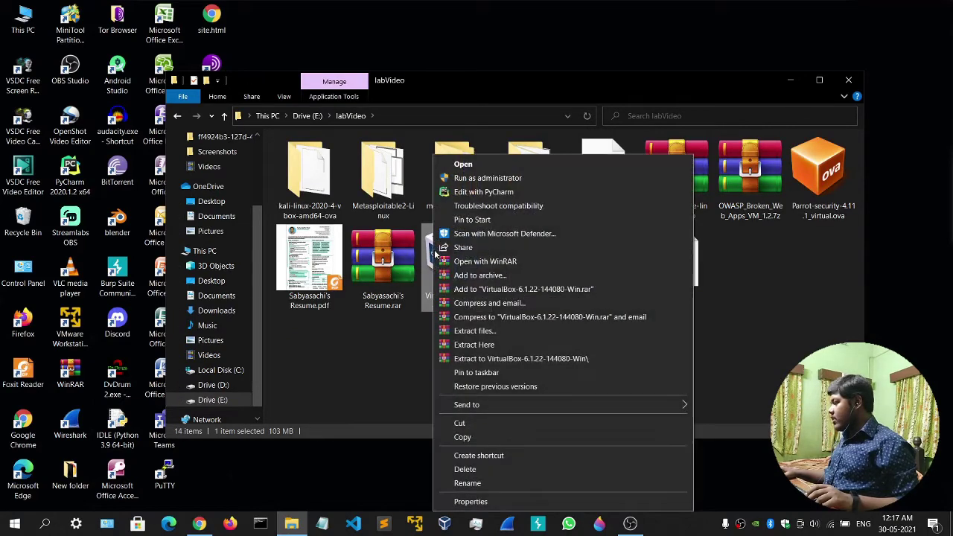
pyautogui.click(454, 177)
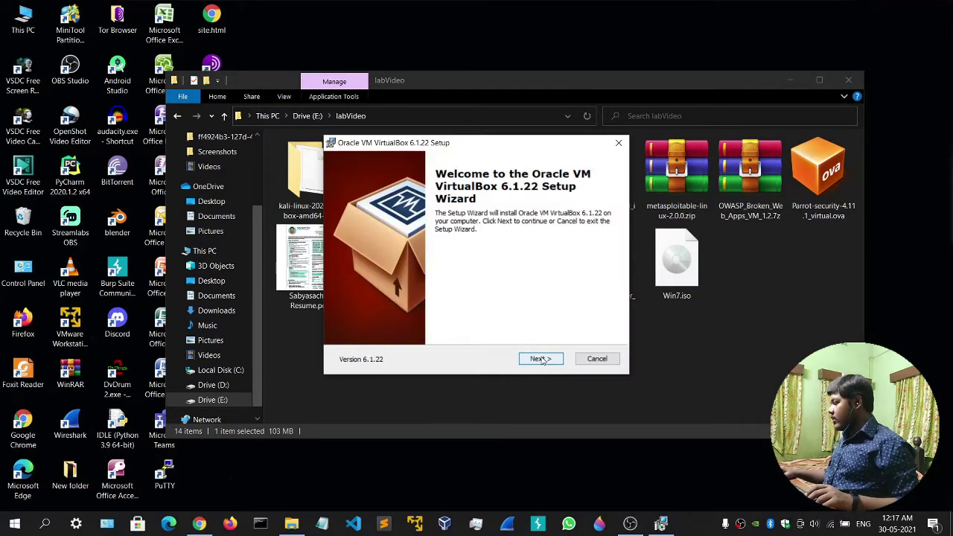
# Step: Install Oracle VM VirtualBox 6.1.22 with the default setup options, start it after installation and close the labVideo folder window
pyautogui.click(541, 359)
pyautogui.click(542, 359)
pyautogui.click(542, 359)
pyautogui.click(542, 358)
pyautogui.click(546, 359)
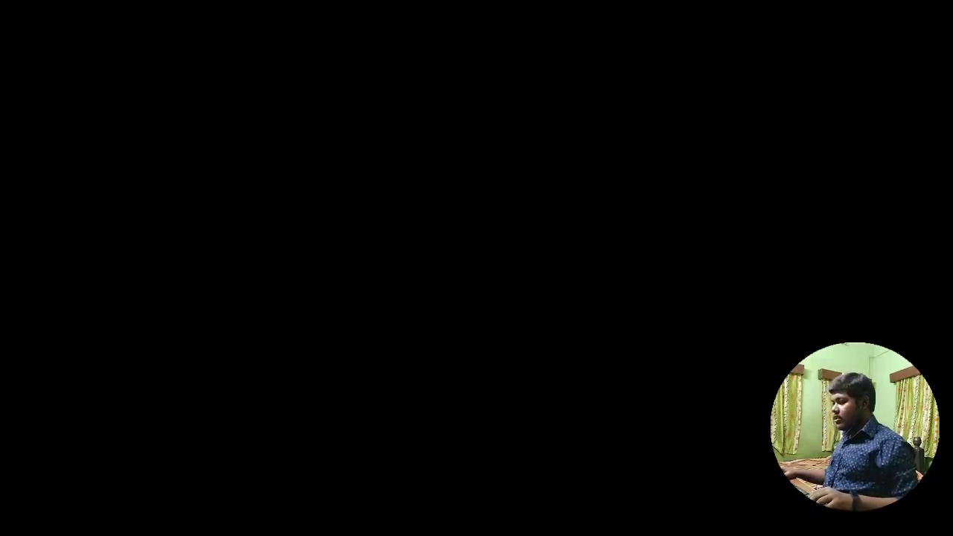
pyautogui.click(397, 357)
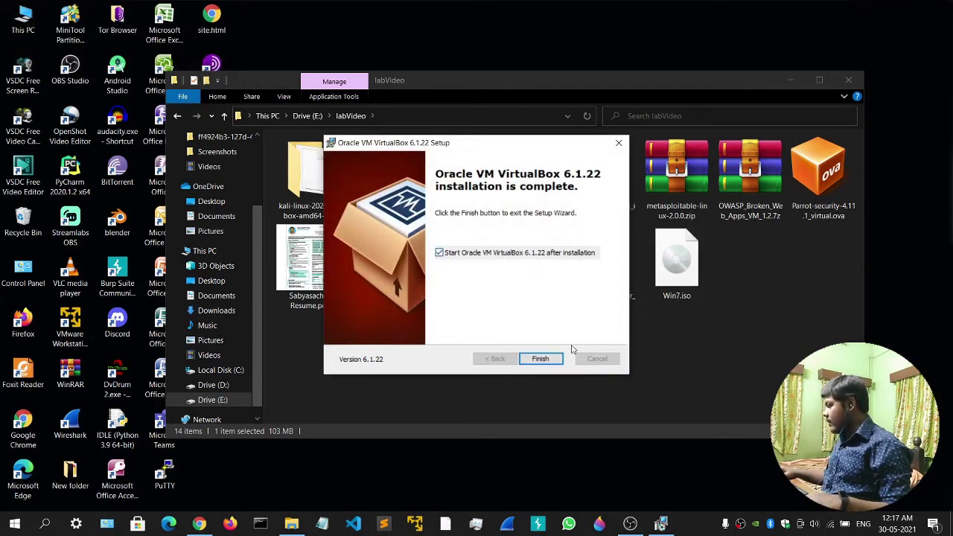
pyautogui.click(541, 359)
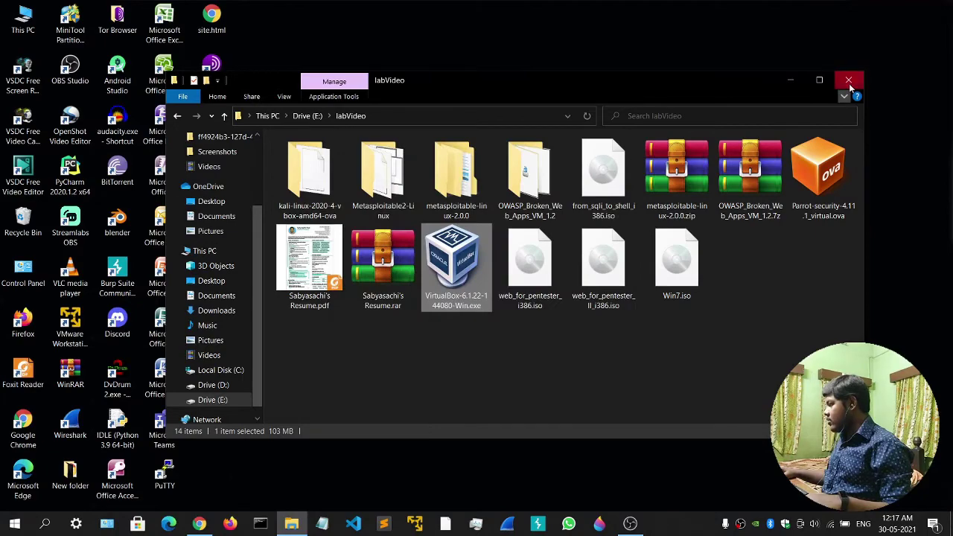
pyautogui.click(849, 80)
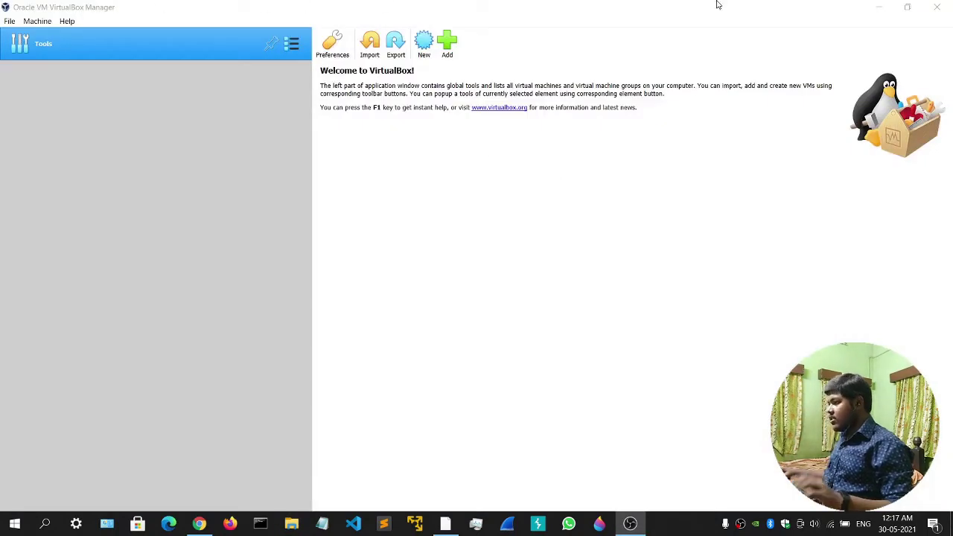
# Step: Start an appliance import and choose kali-linux-2020.4-vbox-amd64.ova from the kali-linux-2020-4-vbox-amd64-ova folder in E:\labVideo
pyautogui.click(116, 441)
pyautogui.click(370, 46)
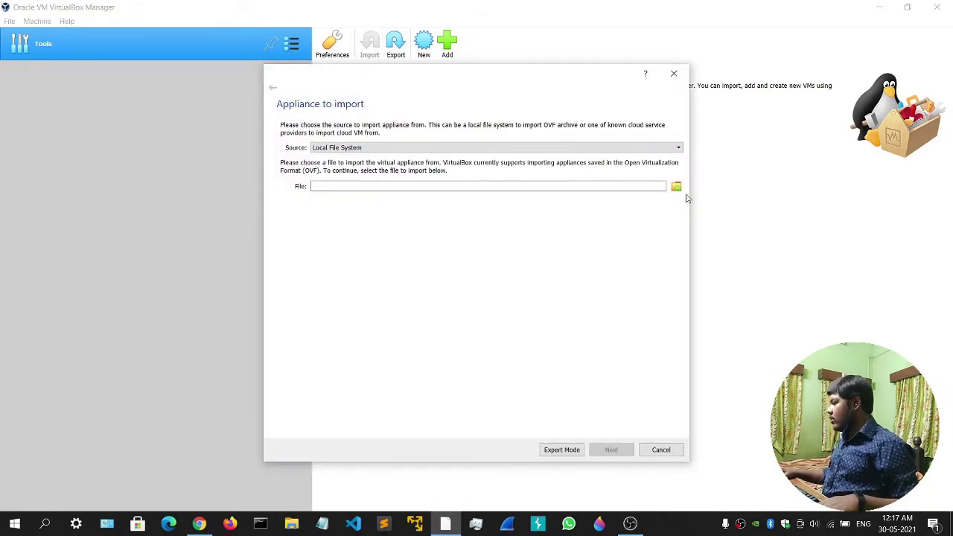
pyautogui.click(676, 186)
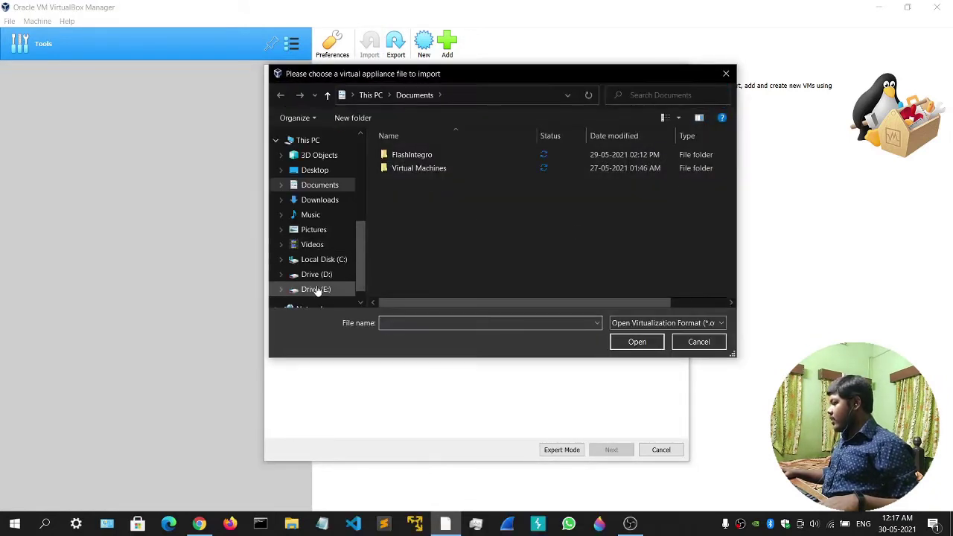
pyautogui.click(317, 289)
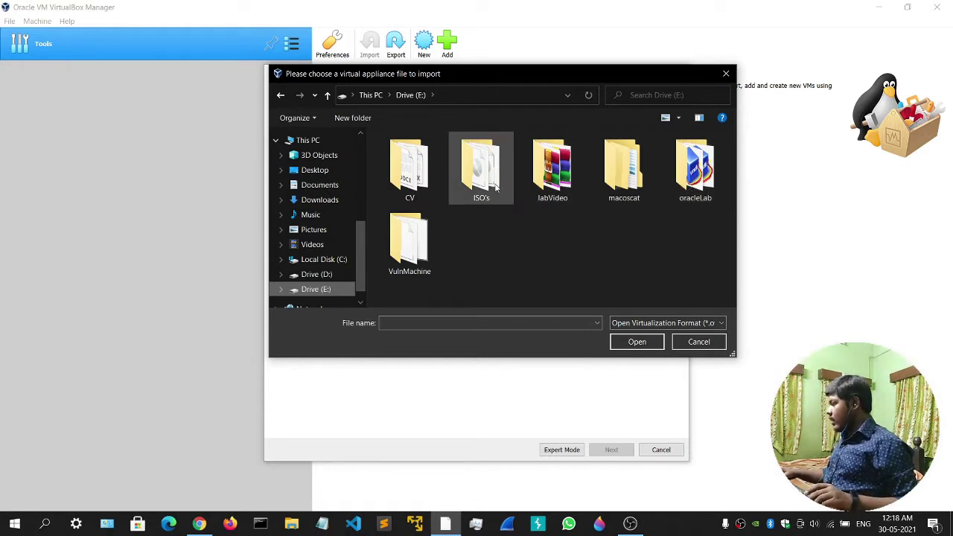
pyautogui.doubleClick(552, 170)
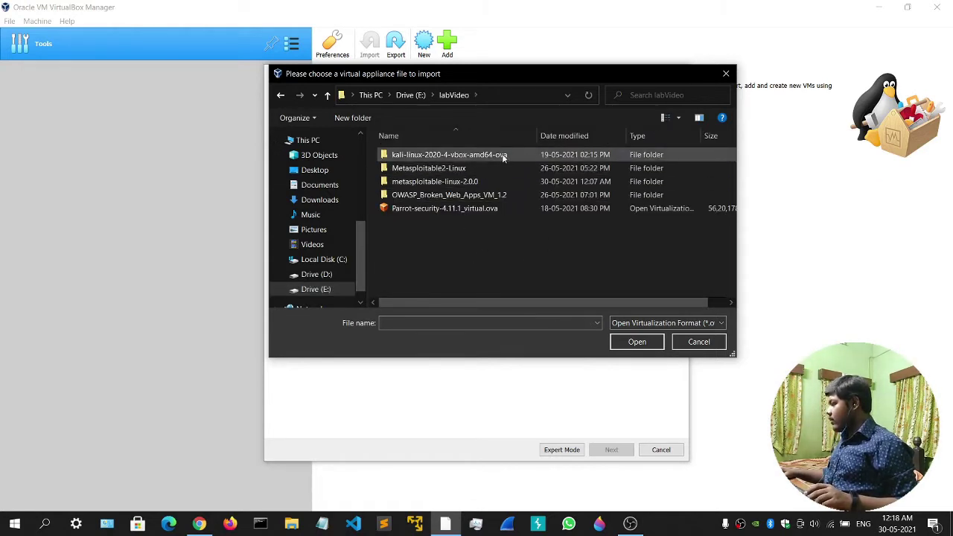
pyautogui.doubleClick(489, 157)
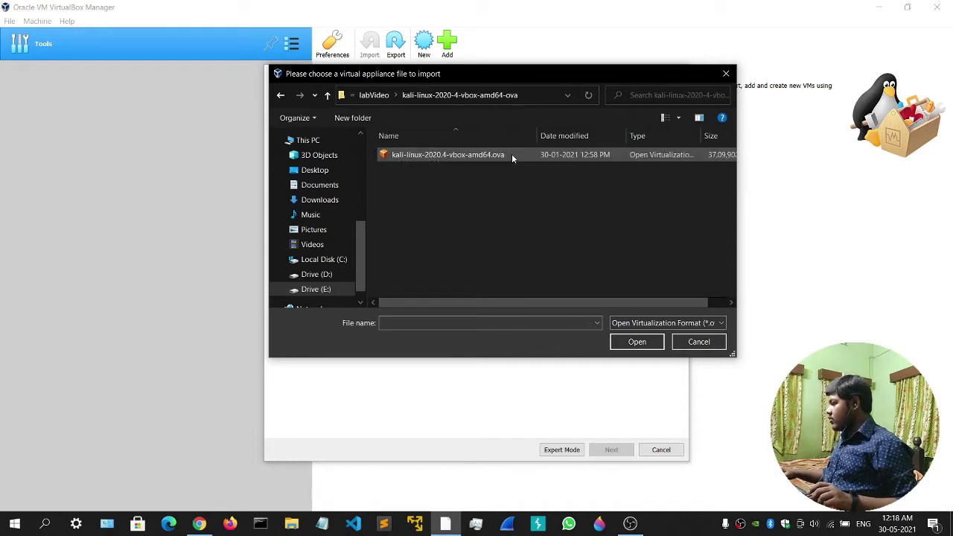
pyautogui.click(536, 156)
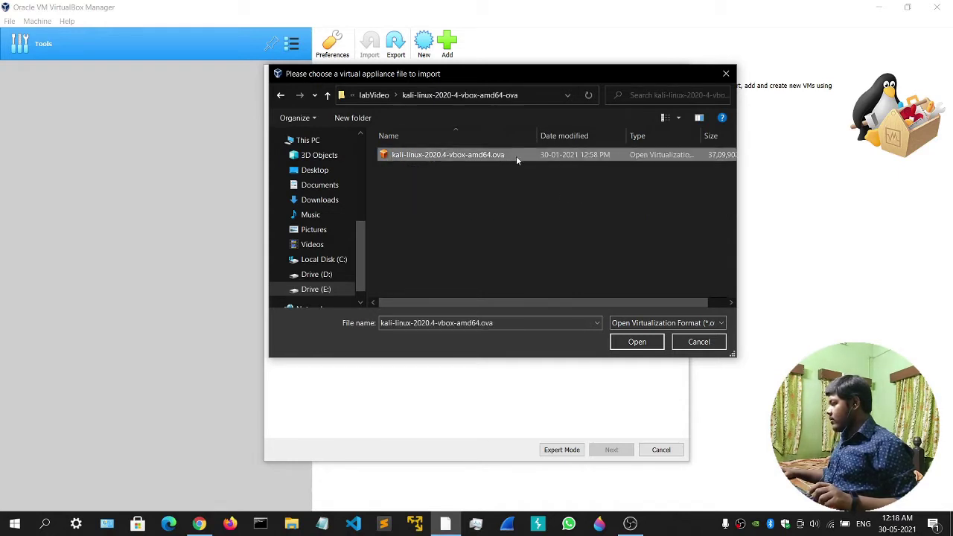
pyautogui.click(651, 344)
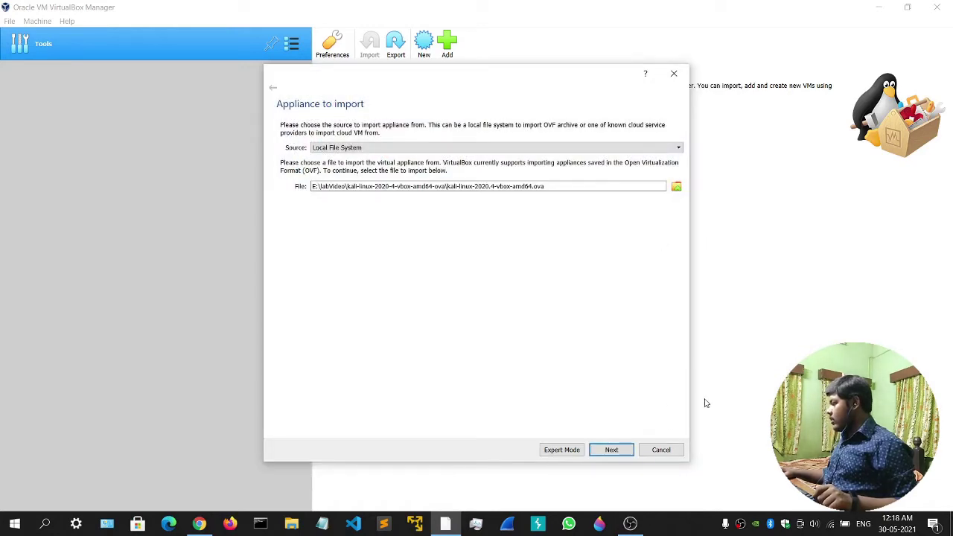
# Step: Import the Kali Linux appliance with its suggested settings
pyautogui.click(617, 457)
pyautogui.click(617, 456)
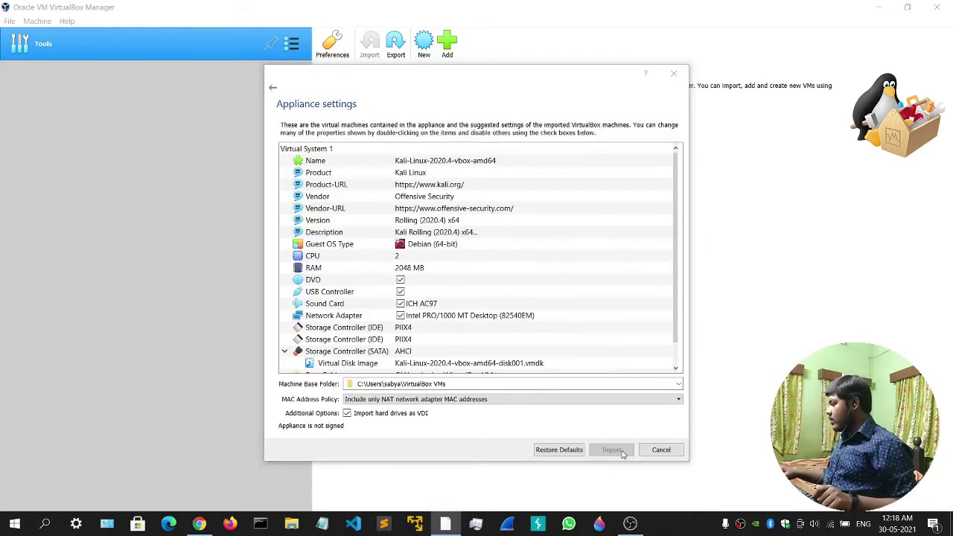
pyautogui.click(406, 353)
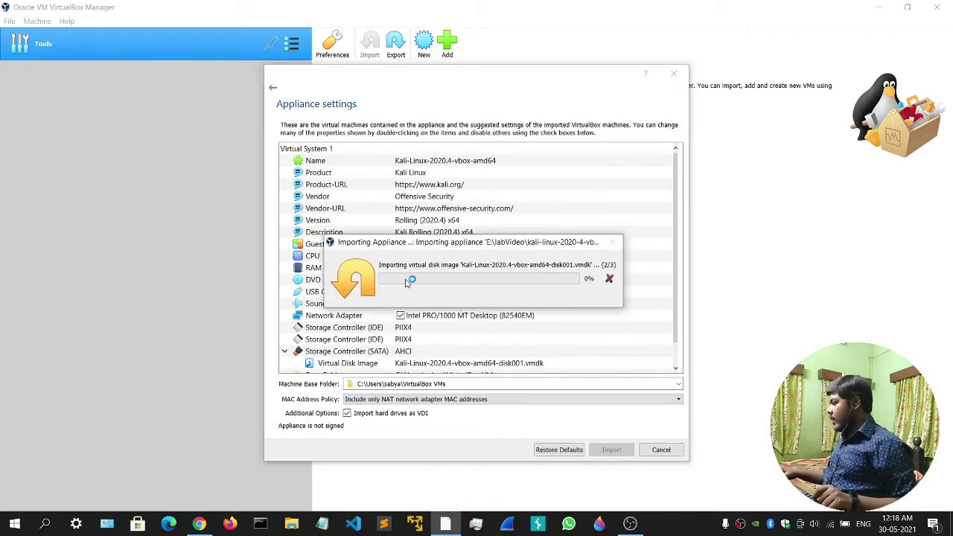
# Step: Switch to Chrome, search Google for "pentesterlab" in a new tab, open pentesterlab.com and dismiss the downloads bar
pyautogui.click(199, 524)
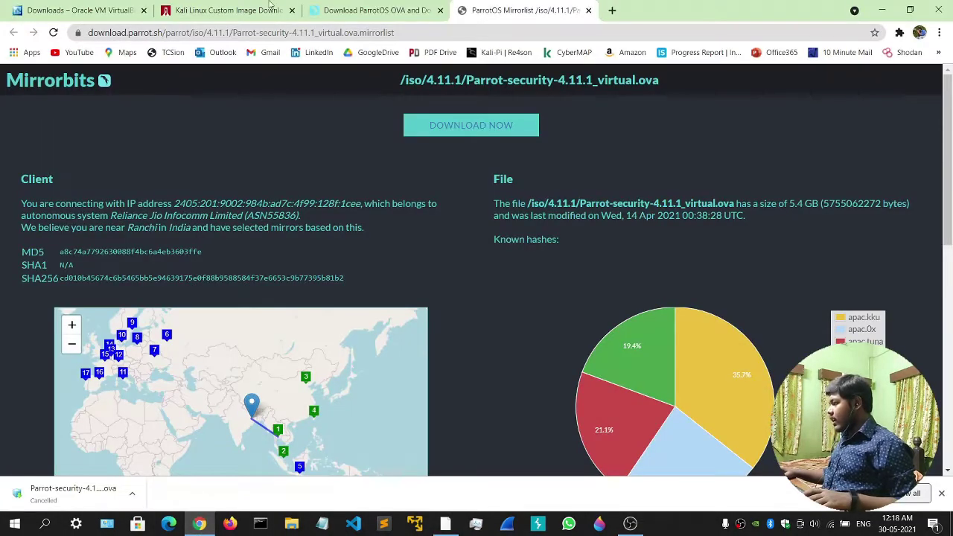
pyautogui.click(611, 11)
pyautogui.click(378, 257)
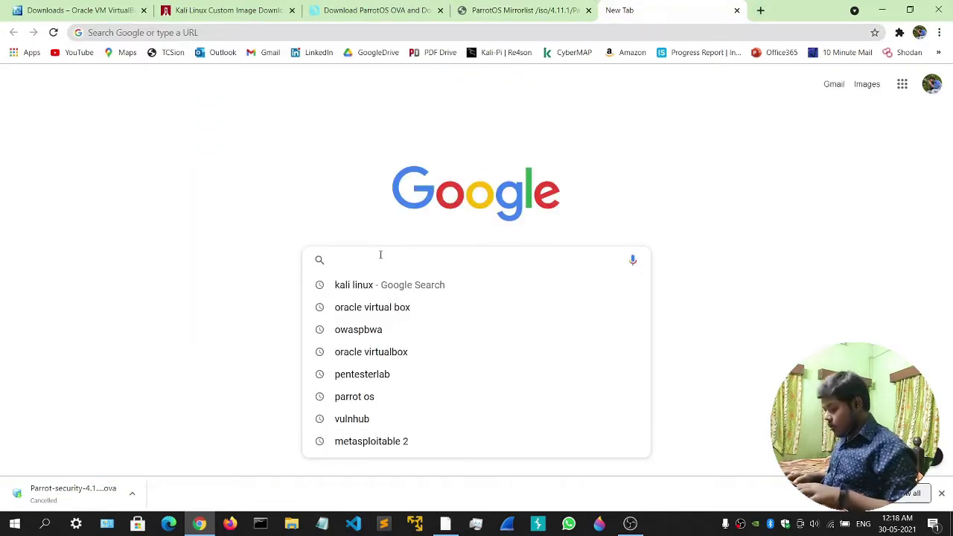
pyautogui.write('pentesterla')
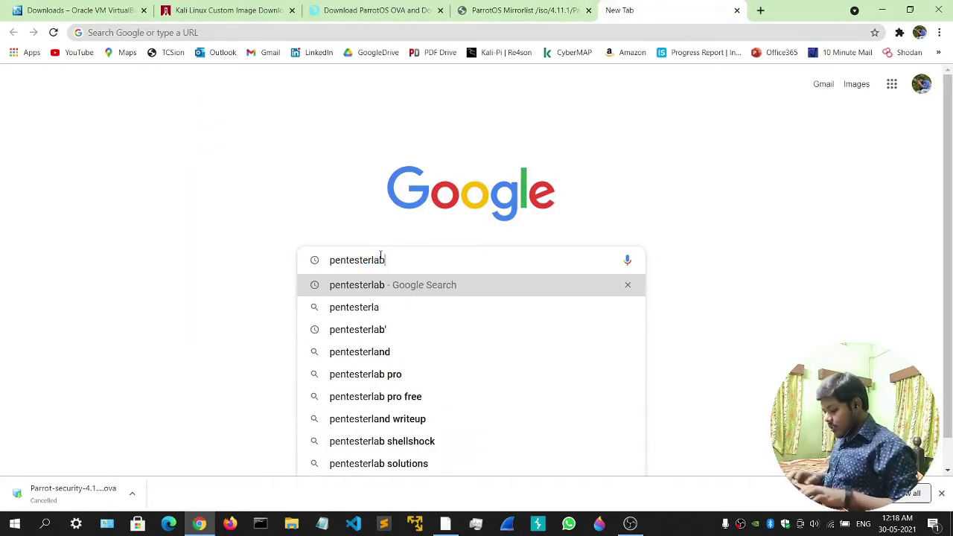
pyautogui.write('b')
pyautogui.press('Return')
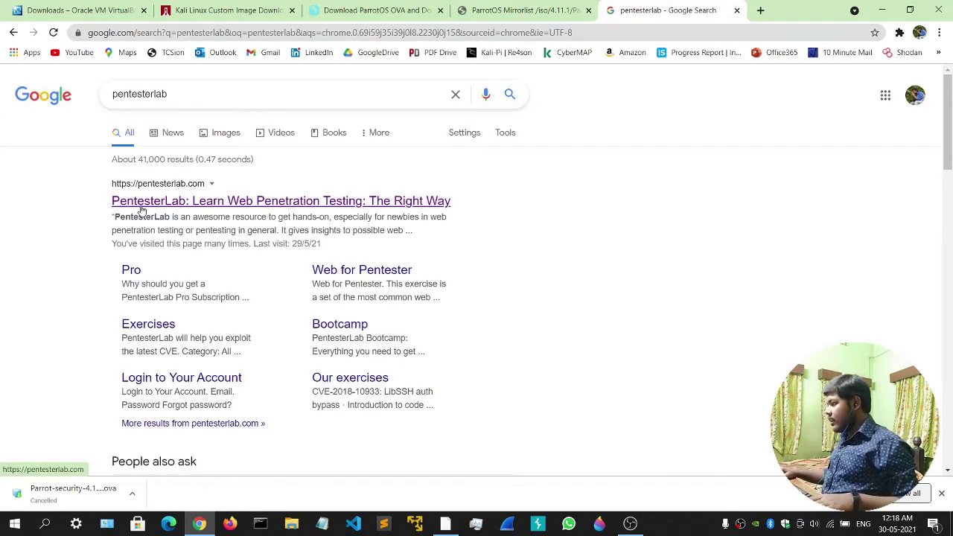
pyautogui.click(139, 206)
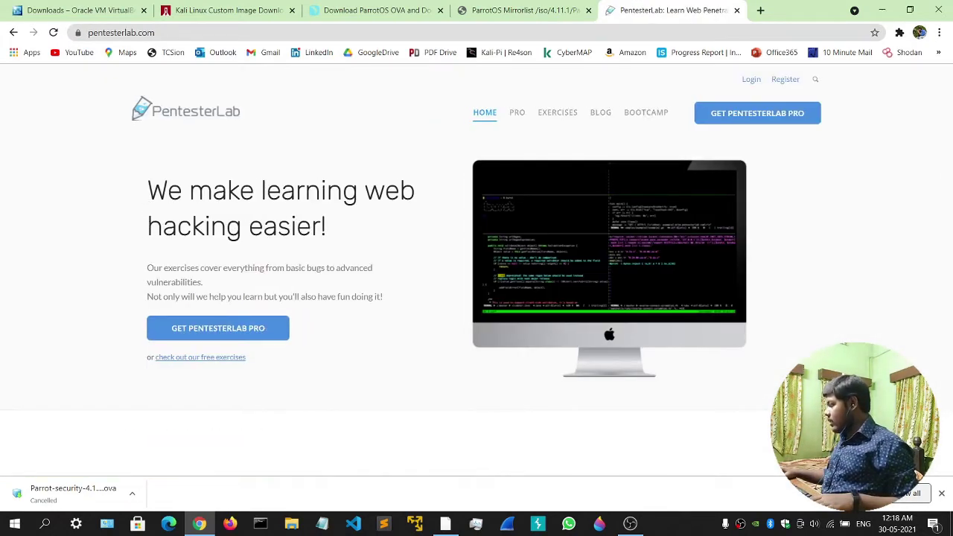
pyautogui.click(942, 493)
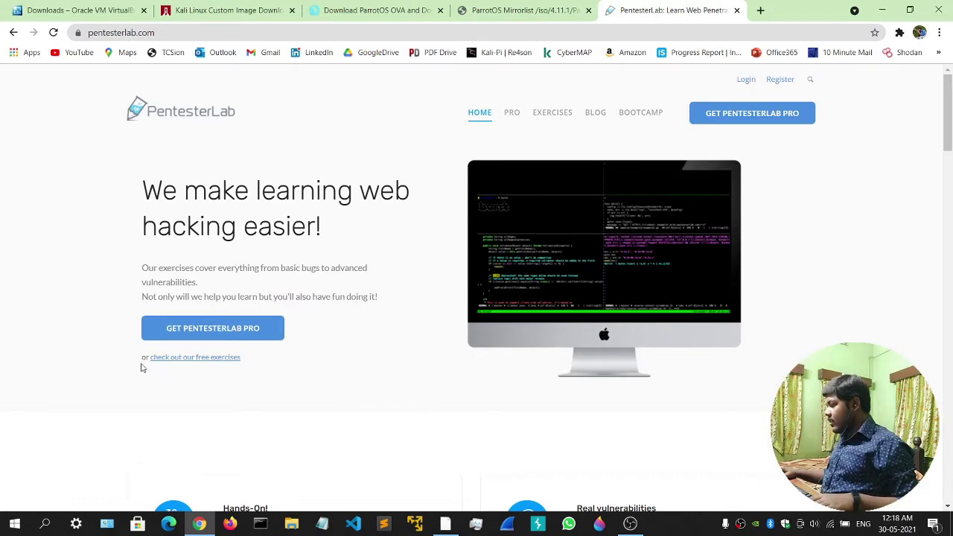
# Step: Browse PentesterLab's free exercises and open the Web for Pentester exercise
pyautogui.moveTo(181, 360); pyautogui.dragTo(263, 368)
pyautogui.click(252, 370)
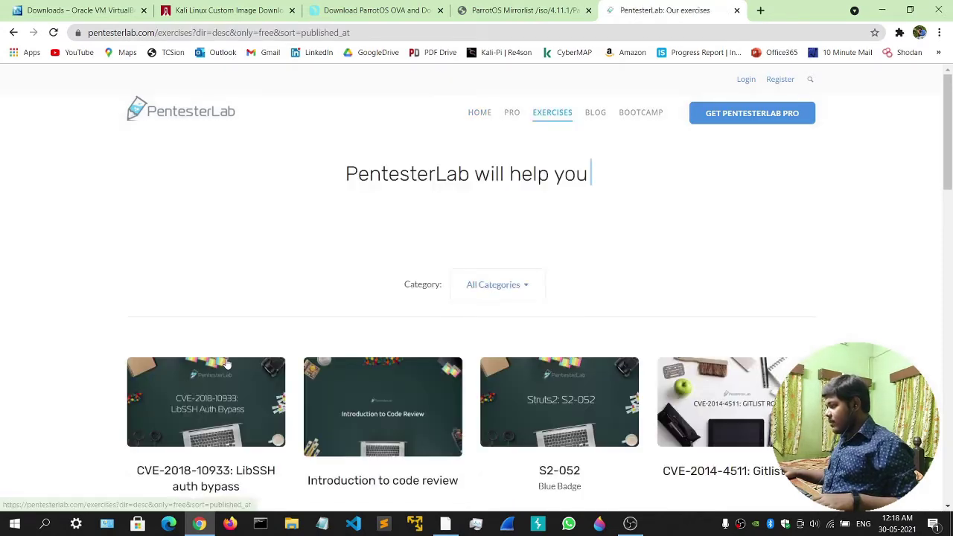
pyautogui.scroll(-2, 546, 347)
pyautogui.scroll(-2, 769, 327)
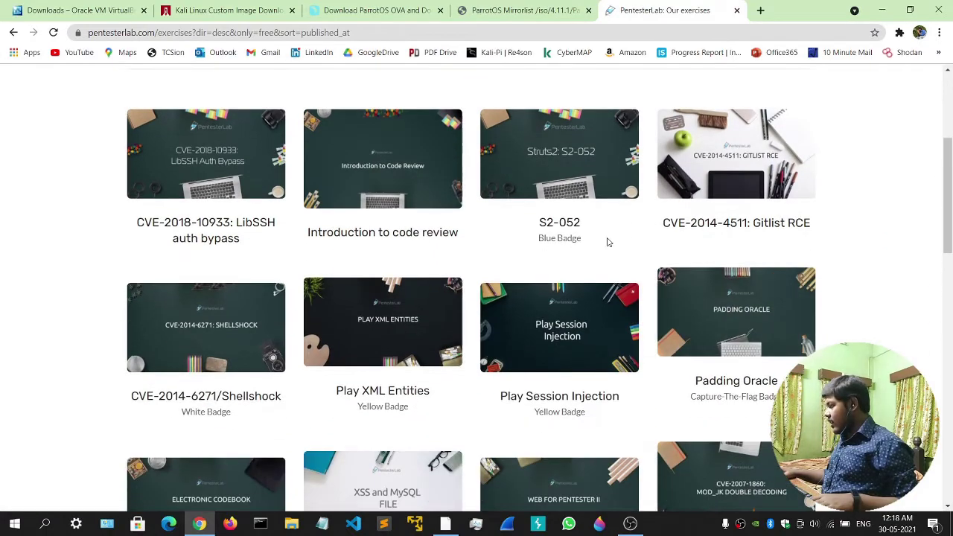
pyautogui.scroll(-3, 863, 278)
pyautogui.scroll(-8, 864, 278)
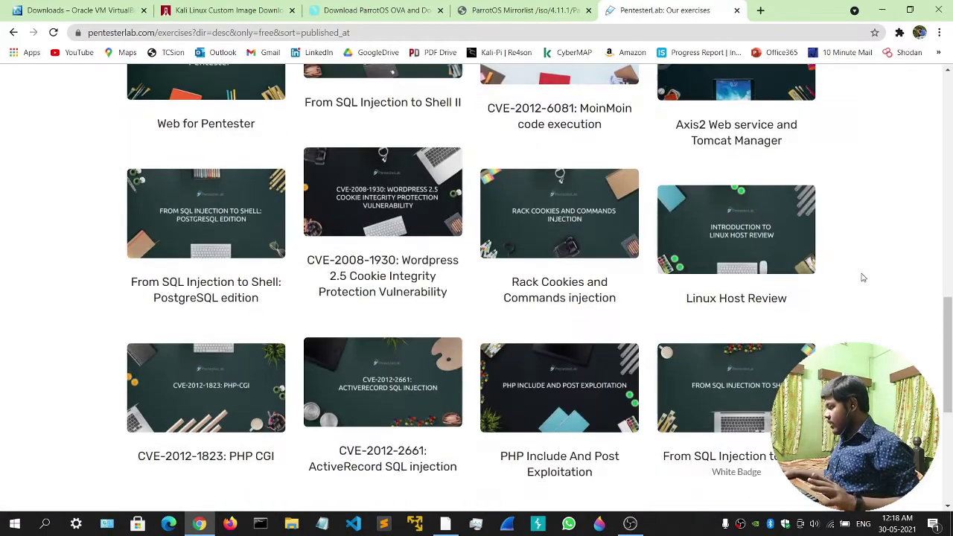
pyautogui.scroll(4, 863, 276)
pyautogui.scroll(5, 863, 275)
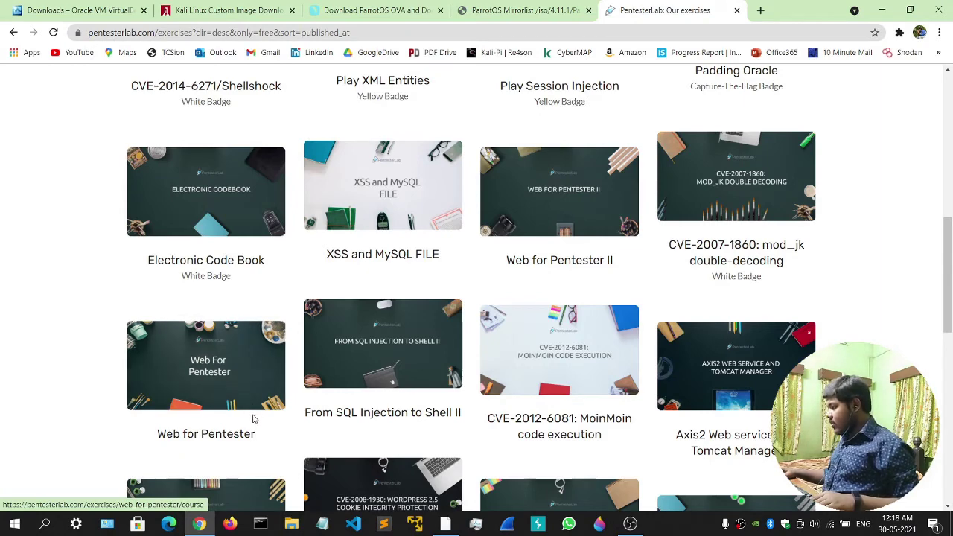
pyautogui.click(231, 372)
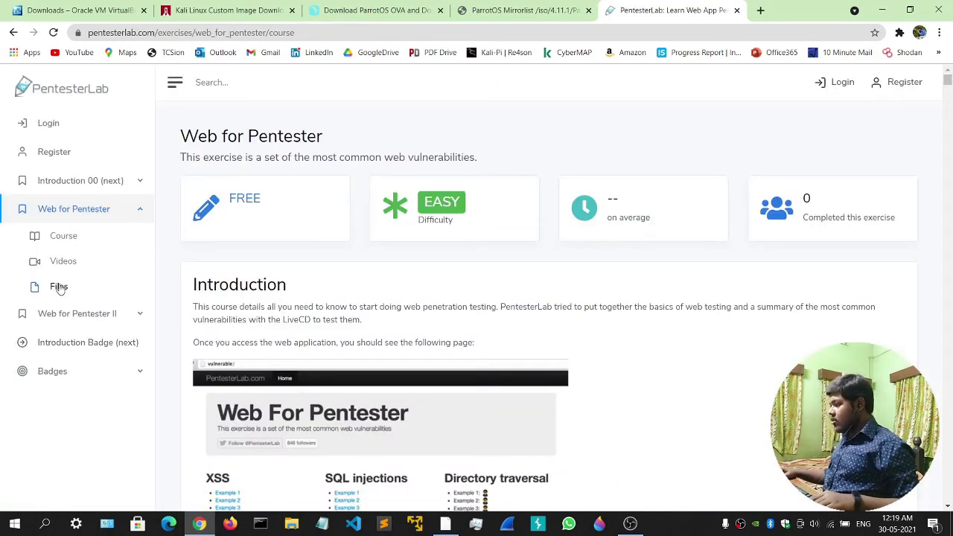
# Step: Start the Web for Pentester ISO download from the exercise's files page, cancel it and dismiss the downloads bar
pyautogui.click(62, 291)
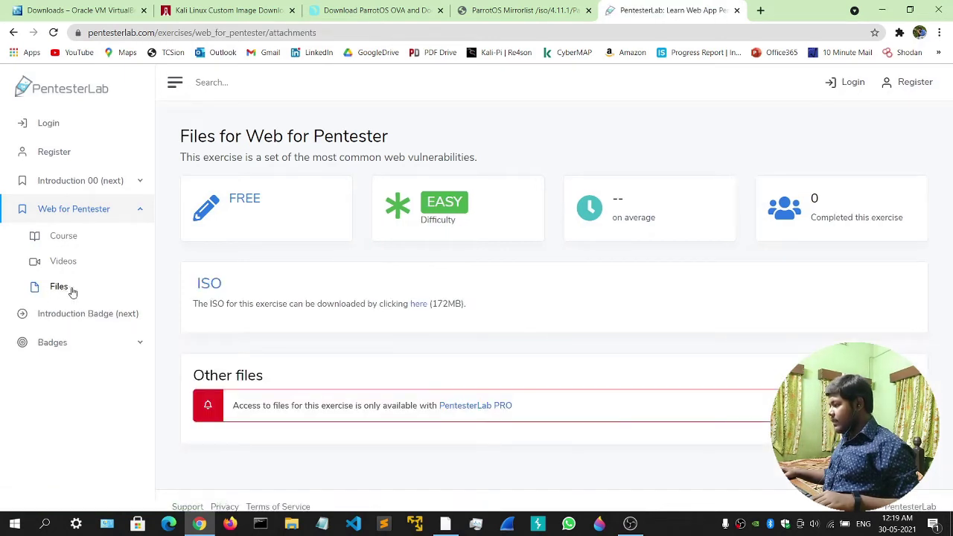
pyautogui.click(419, 306)
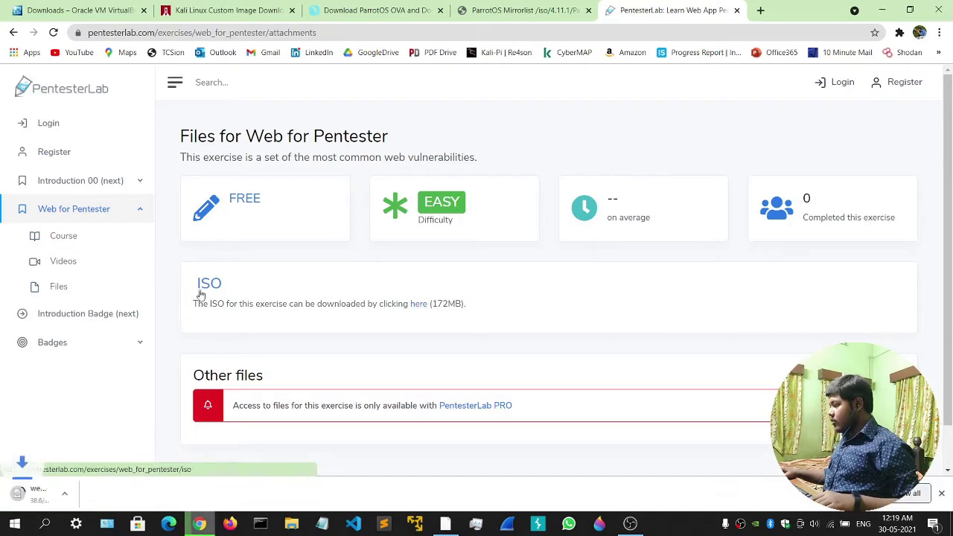
pyautogui.click(131, 496)
pyautogui.click(154, 474)
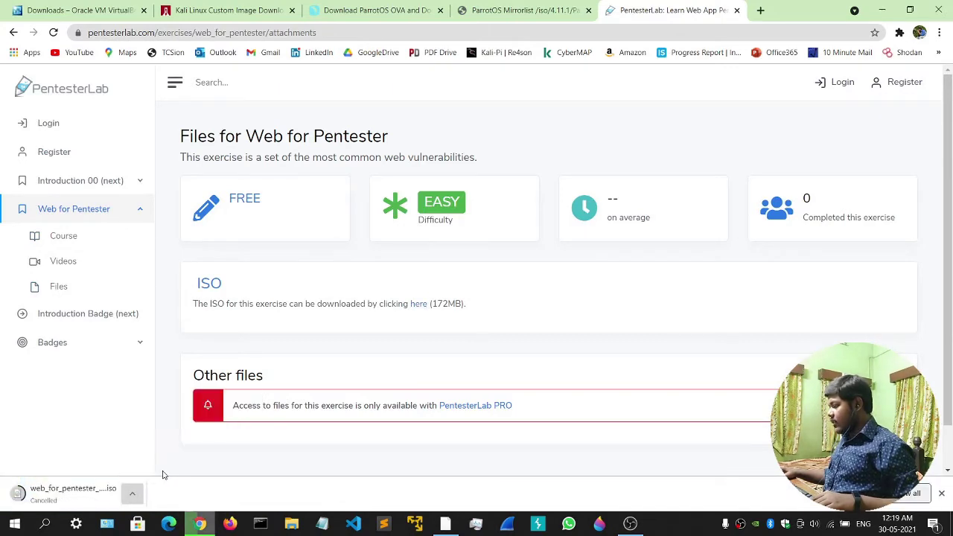
pyautogui.click(942, 494)
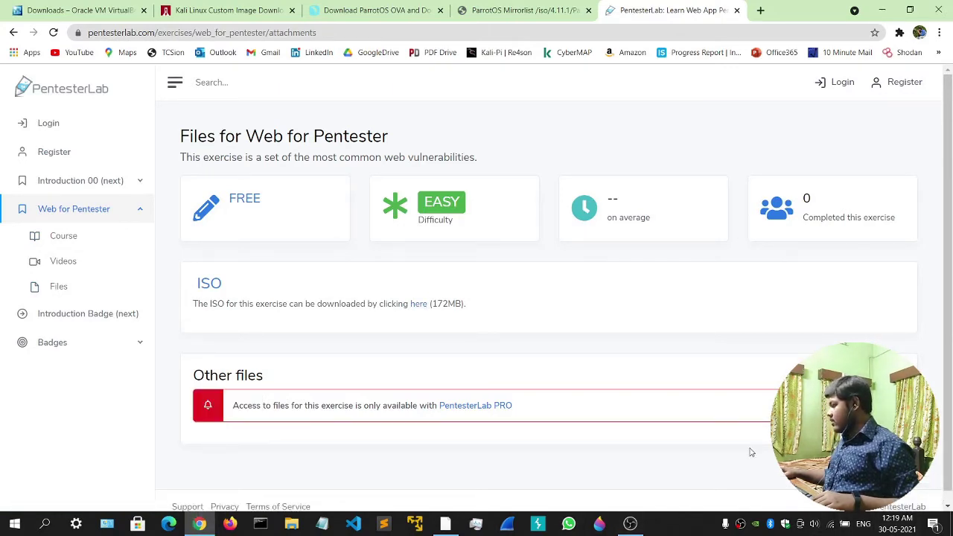
# Step: Return to the exercise list, open the files page of Web for Pentester II, and start and cancel its ISO download
pyautogui.click(13, 32)
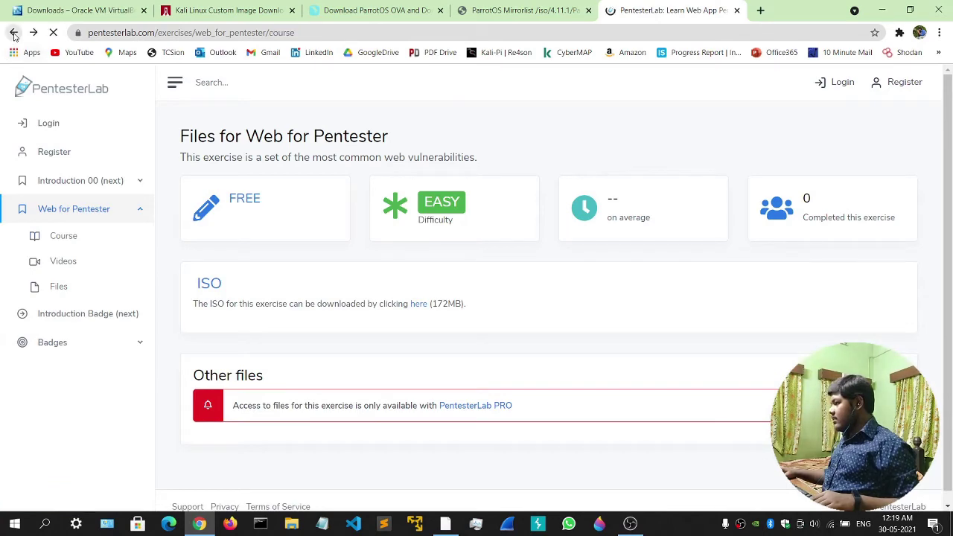
pyautogui.click(14, 33)
pyautogui.click(544, 212)
pyautogui.click(75, 257)
pyautogui.click(421, 307)
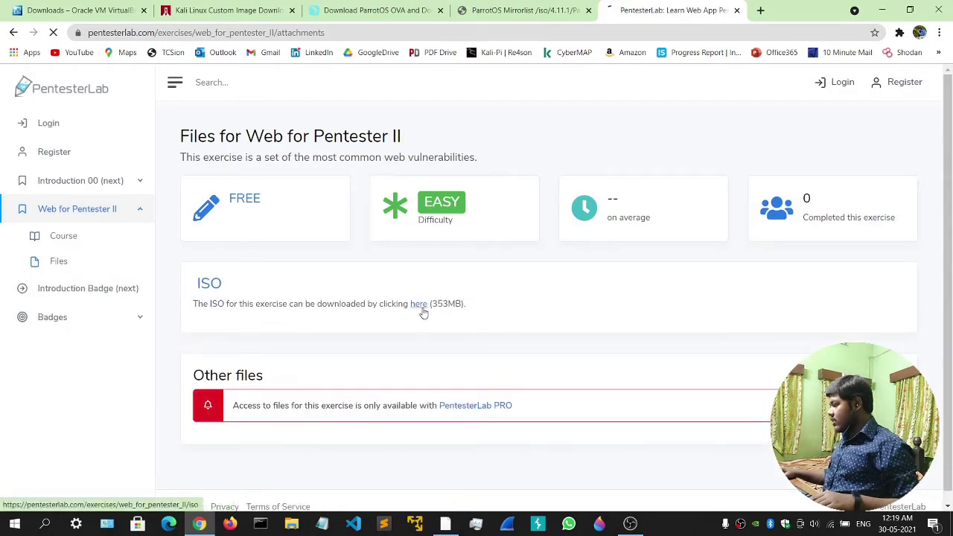
pyautogui.click(131, 492)
pyautogui.click(153, 473)
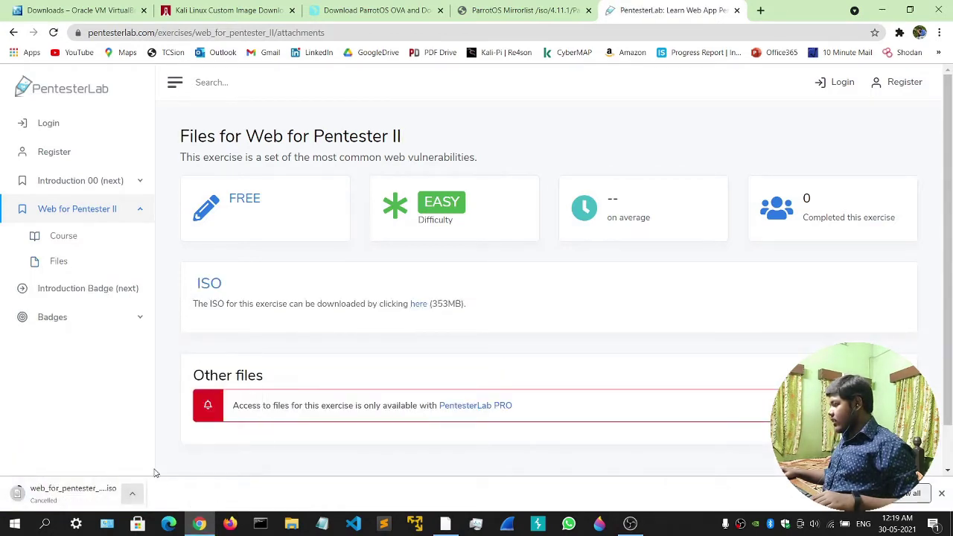
# Step: Search Google for "vulnhub" in a new tab and open vulnhub.com
pyautogui.click(760, 11)
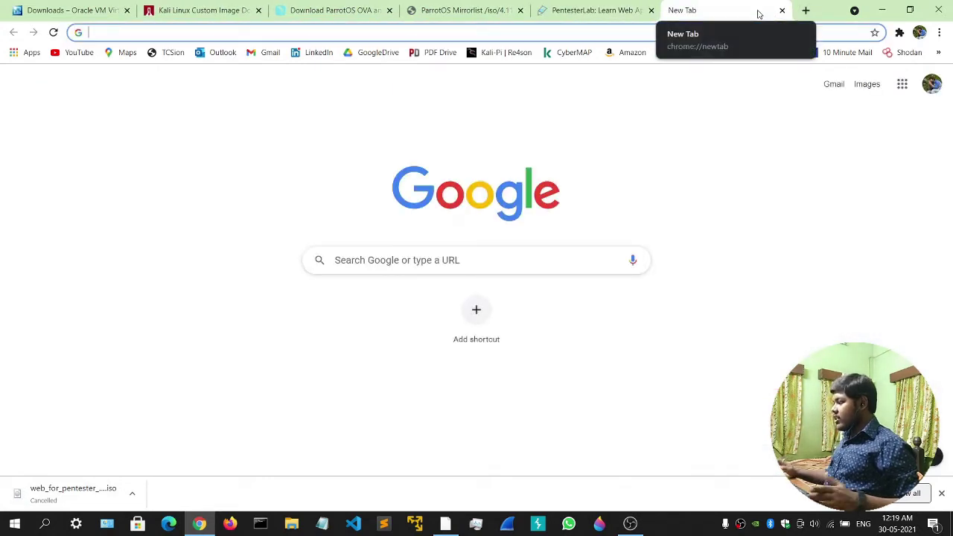
pyautogui.click(376, 252)
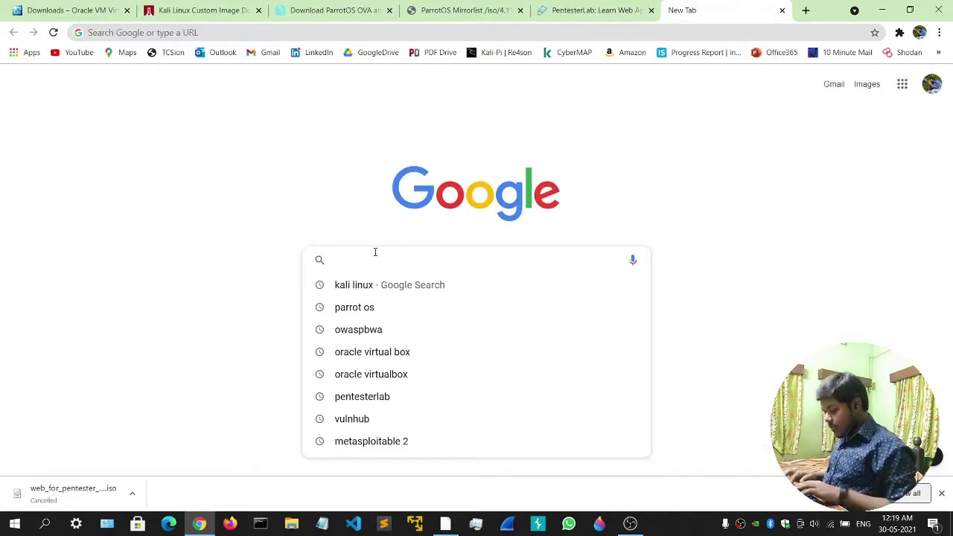
pyautogui.write('vulnhub')
pyautogui.press('Return')
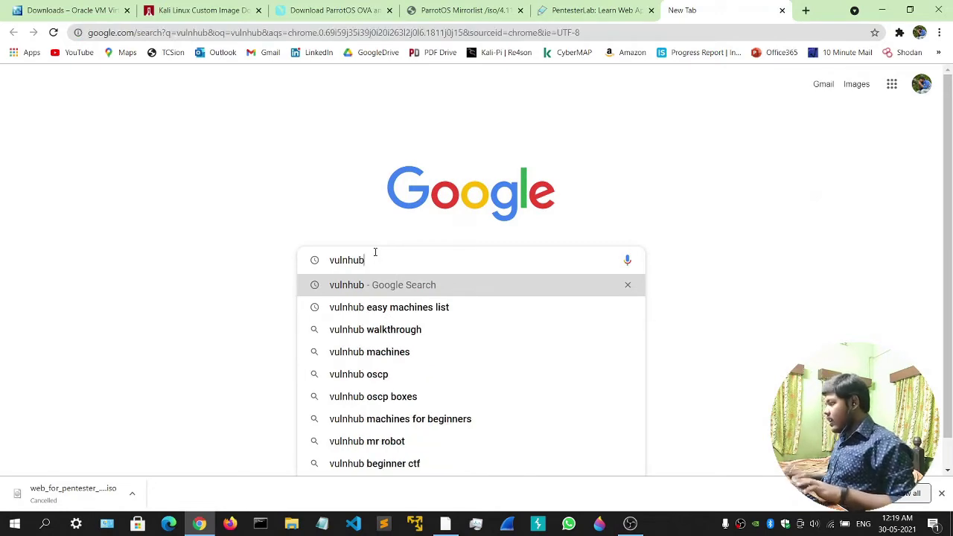
pyautogui.click(182, 207)
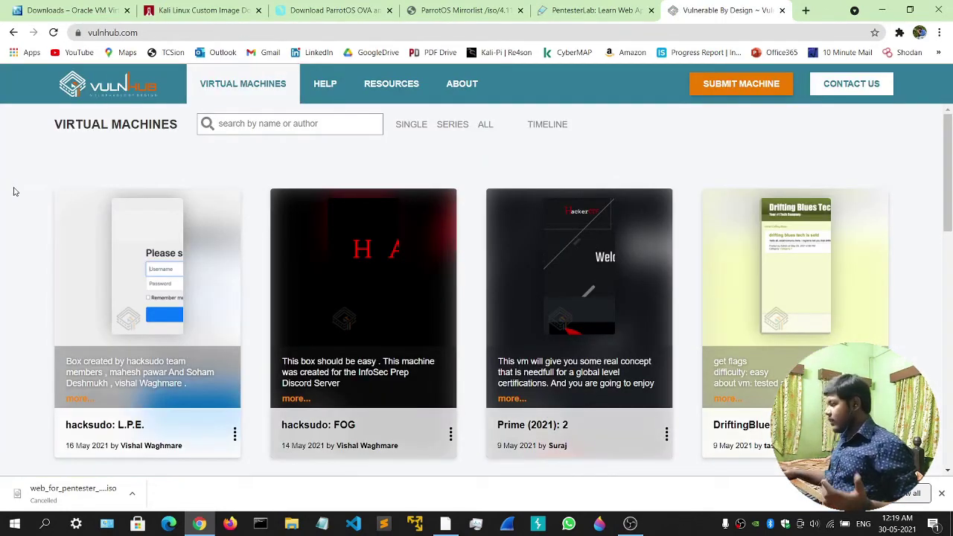
# Step: Browse VulnHub's virtual machine listings on the first page and on pages 2, 4 and 7
pyautogui.scroll(-3, 13, 192)
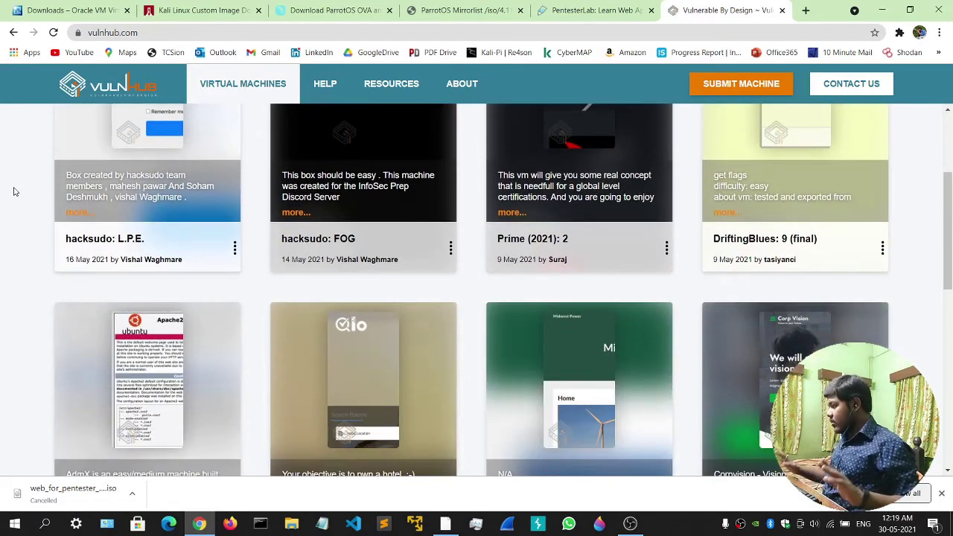
pyautogui.scroll(-10, 14, 192)
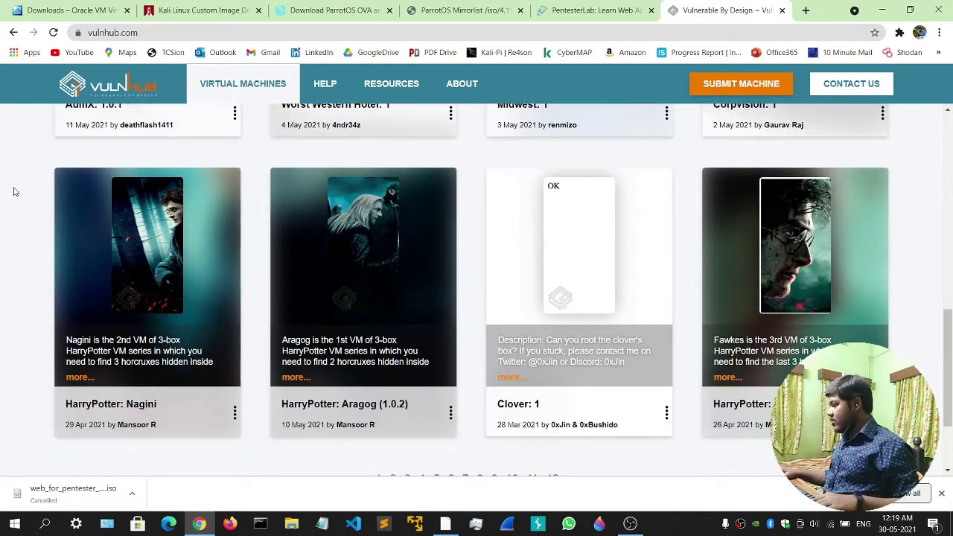
pyautogui.scroll(13, 14, 192)
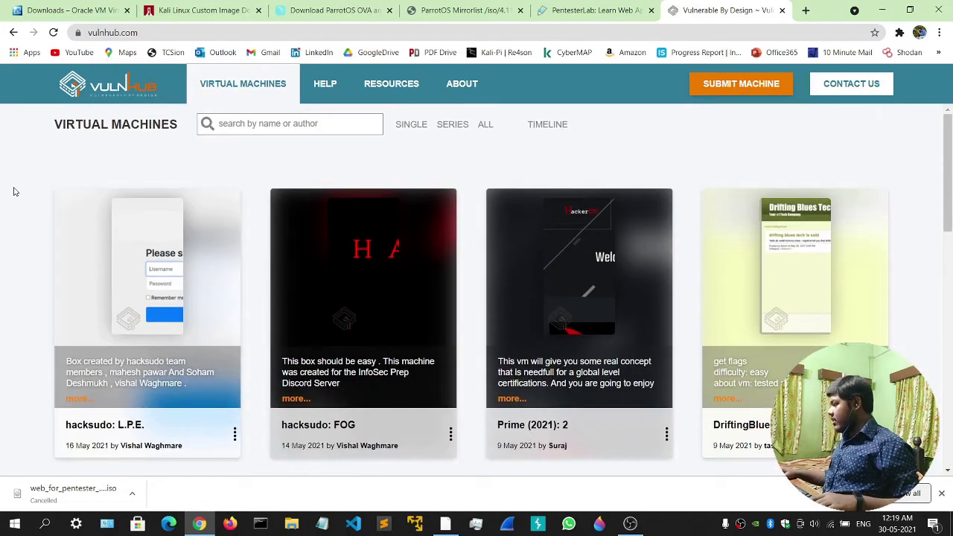
pyautogui.click(485, 127)
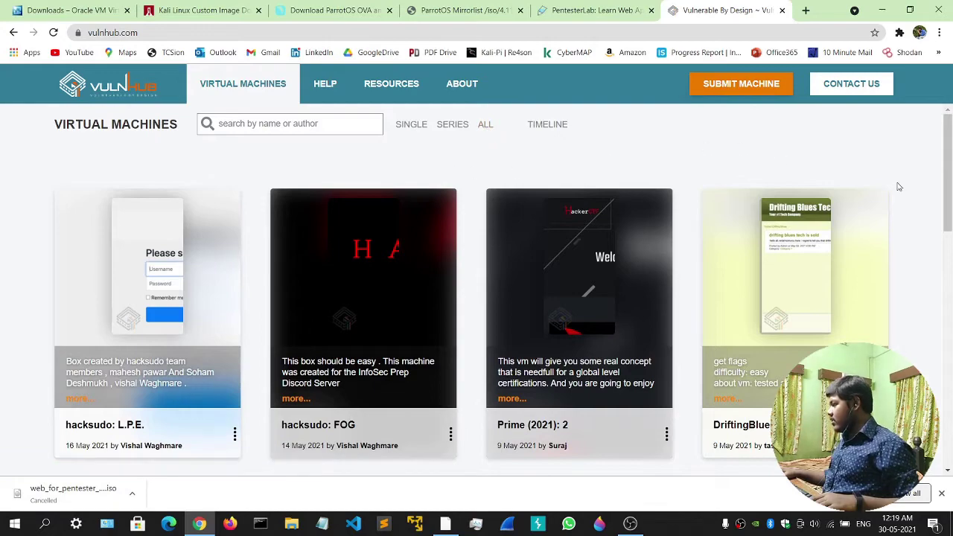
pyautogui.scroll(-12, 763, 171)
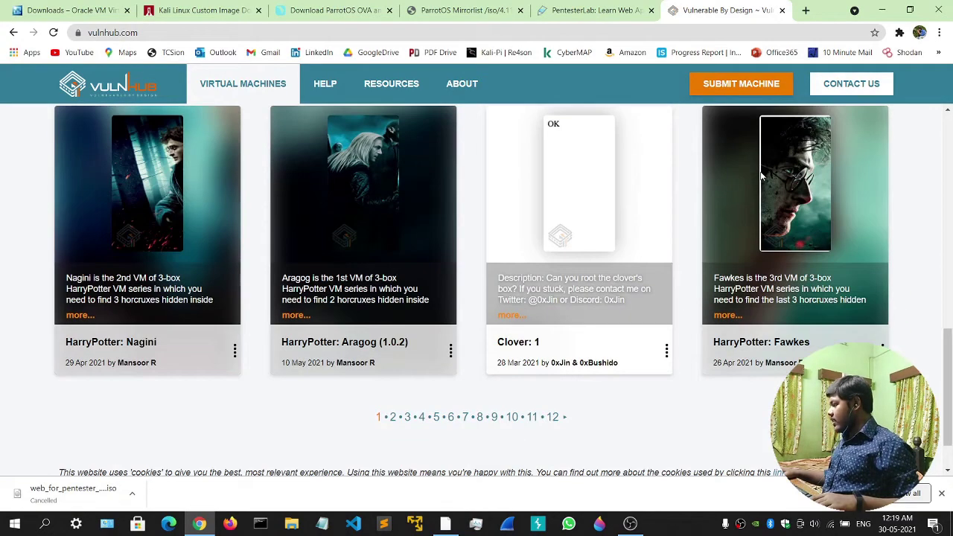
pyautogui.click(394, 355)
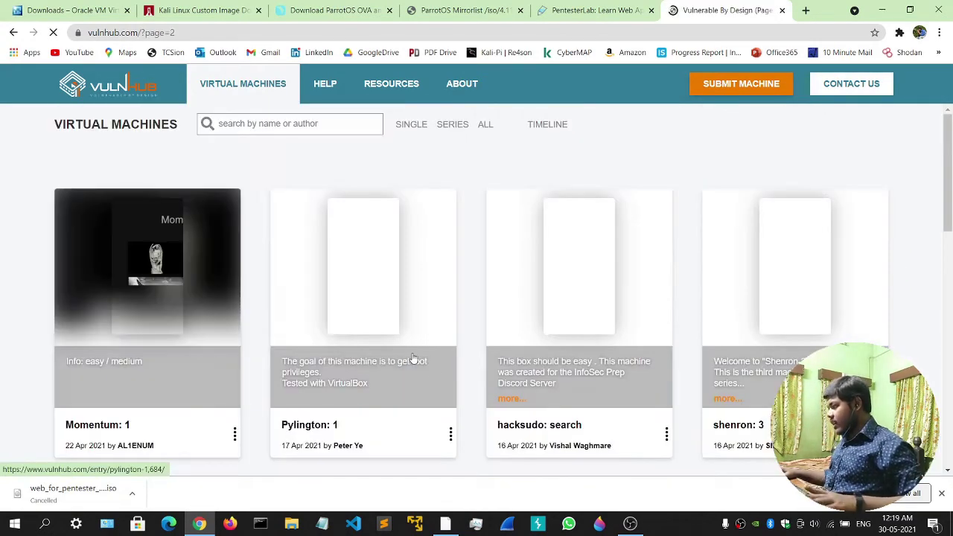
pyautogui.scroll(-12, 637, 361)
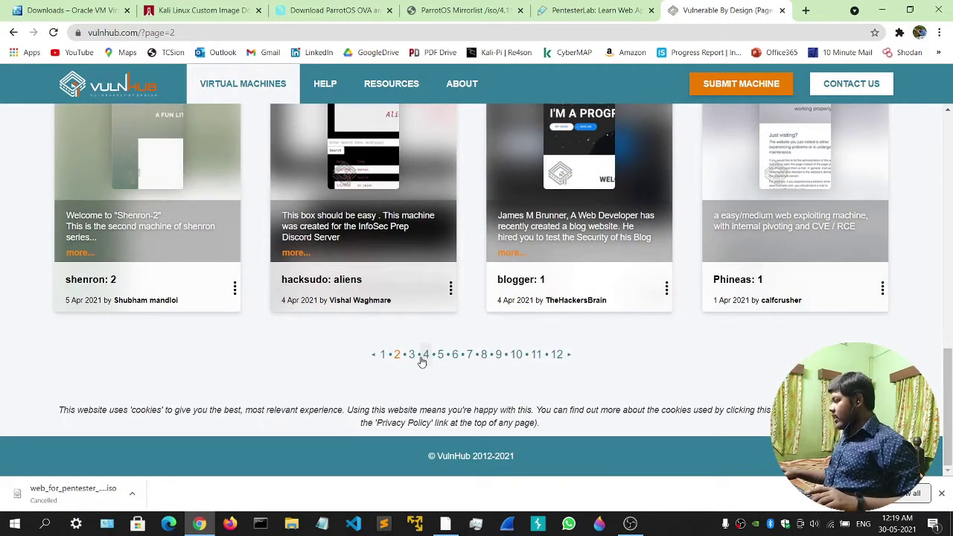
pyautogui.click(425, 355)
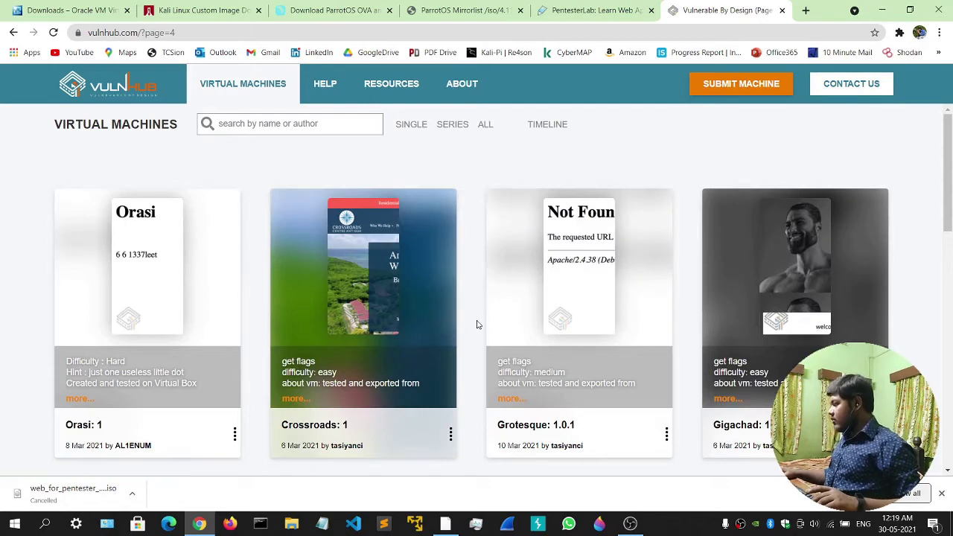
pyautogui.scroll(-10, 466, 323)
pyautogui.click(452, 358)
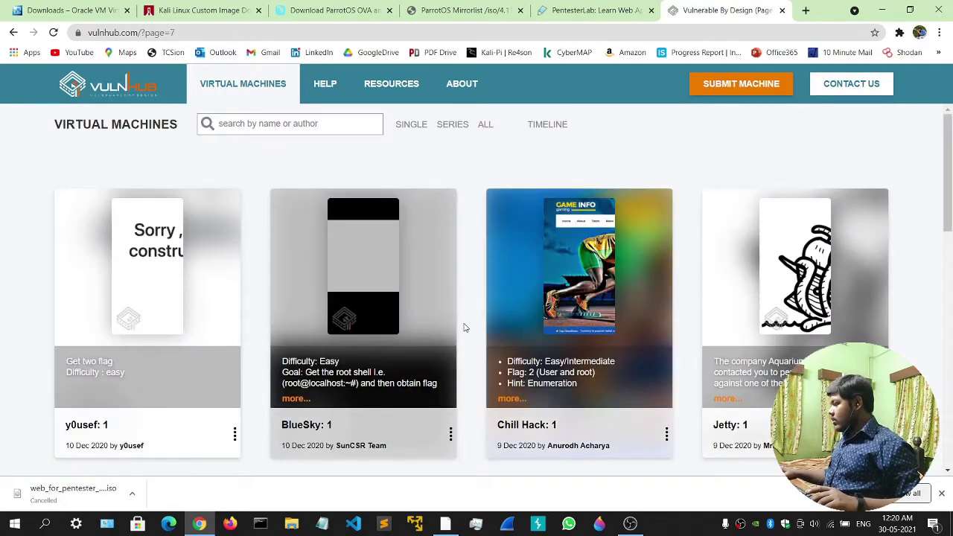
pyautogui.scroll(-10, 467, 335)
pyautogui.scroll(10, 473, 359)
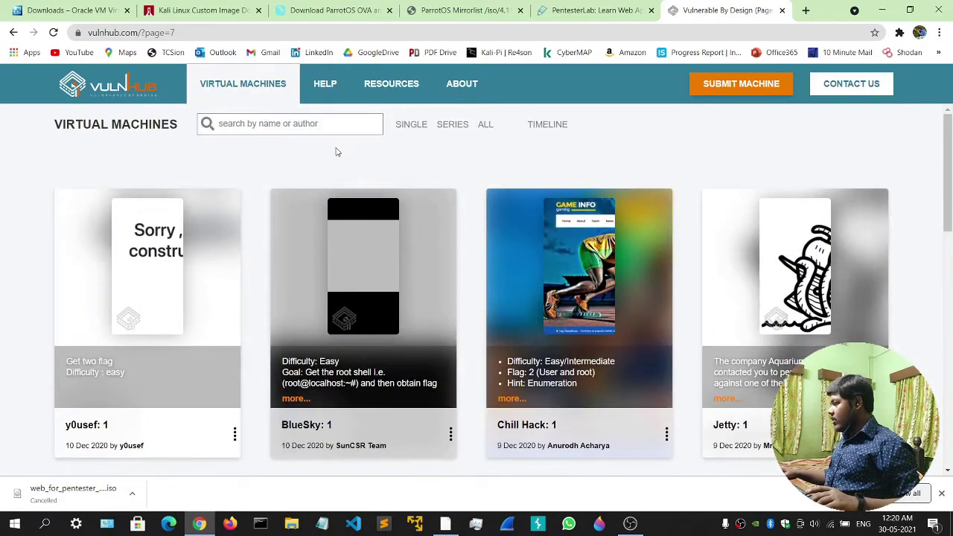
# Step: Search VulnHub for "kioptrix" and open the Kioptrix: Level 1 (#1) machine's download section
pyautogui.click(317, 125)
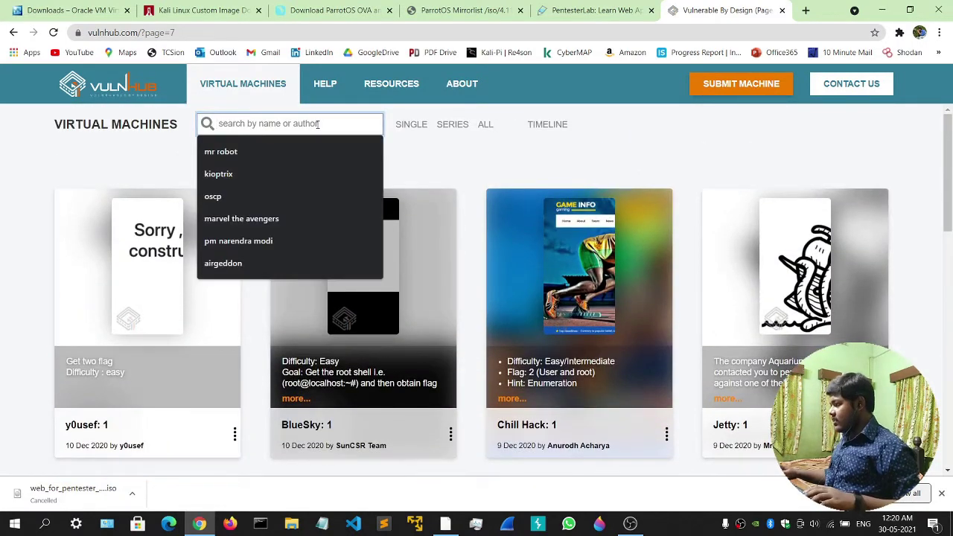
pyautogui.click(243, 175)
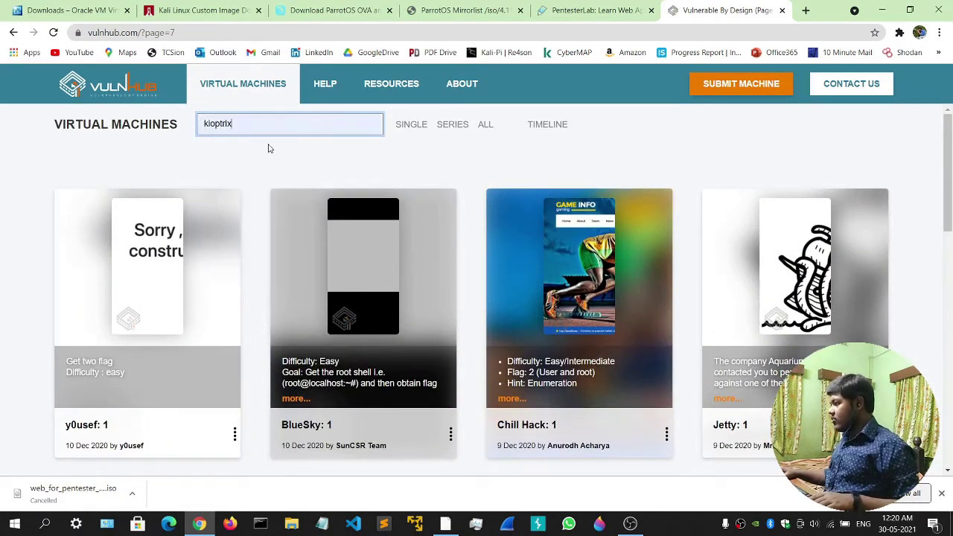
pyautogui.press('Return')
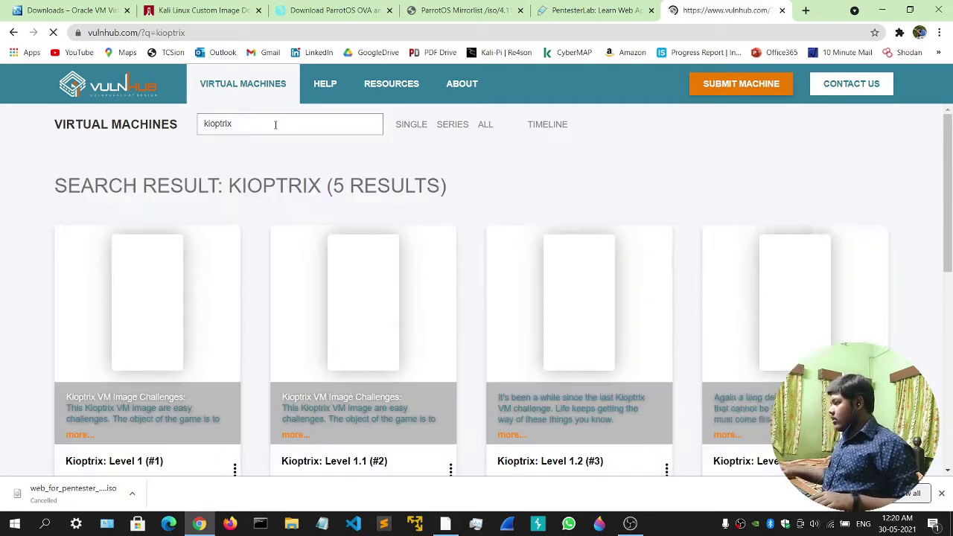
pyautogui.scroll(-3, 2, 325)
pyautogui.scroll(2, 4, 323)
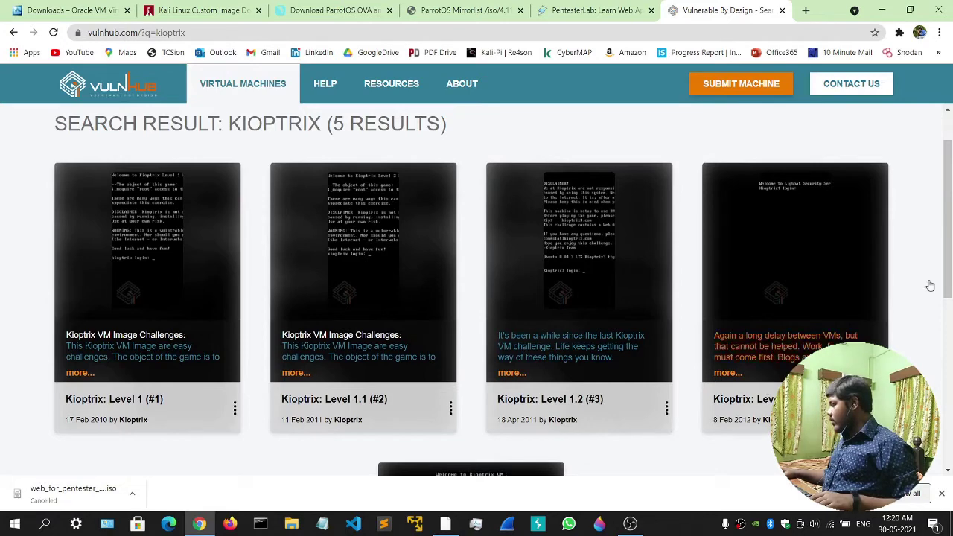
pyautogui.click(121, 271)
pyautogui.scroll(-2, 171, 255)
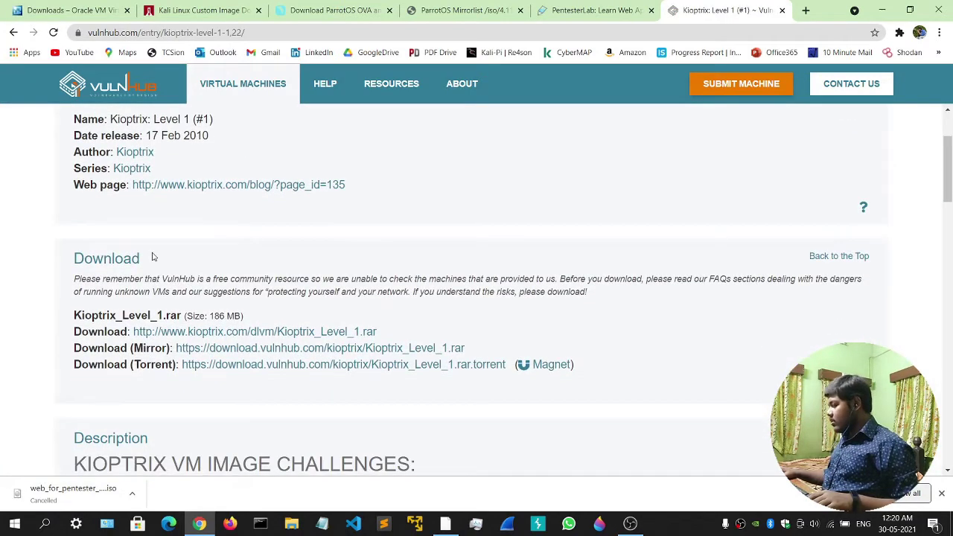
# Step: Try to download Kioptrix_Level_1.rar from the kioptrix.com link and return to the machine's download section
pyautogui.doubleClick(77, 195)
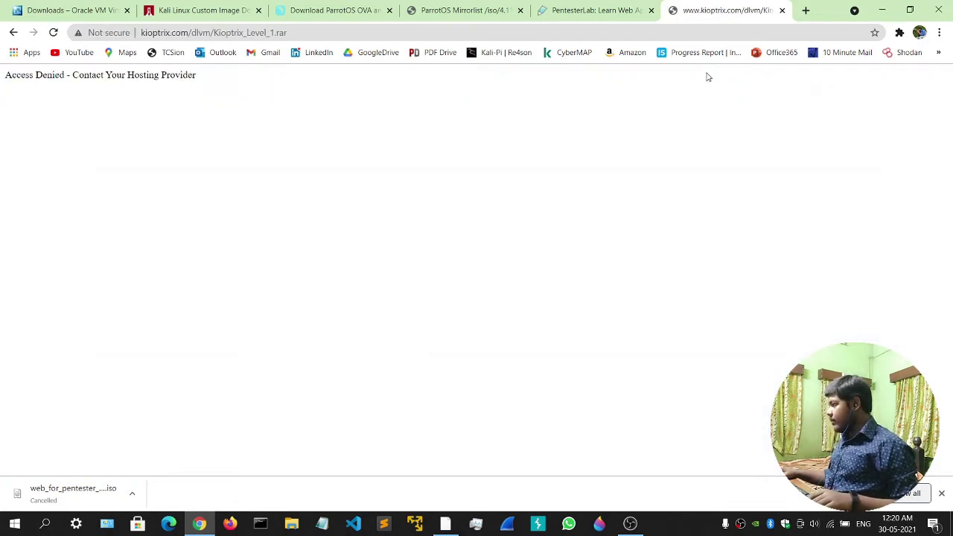
pyautogui.click(13, 33)
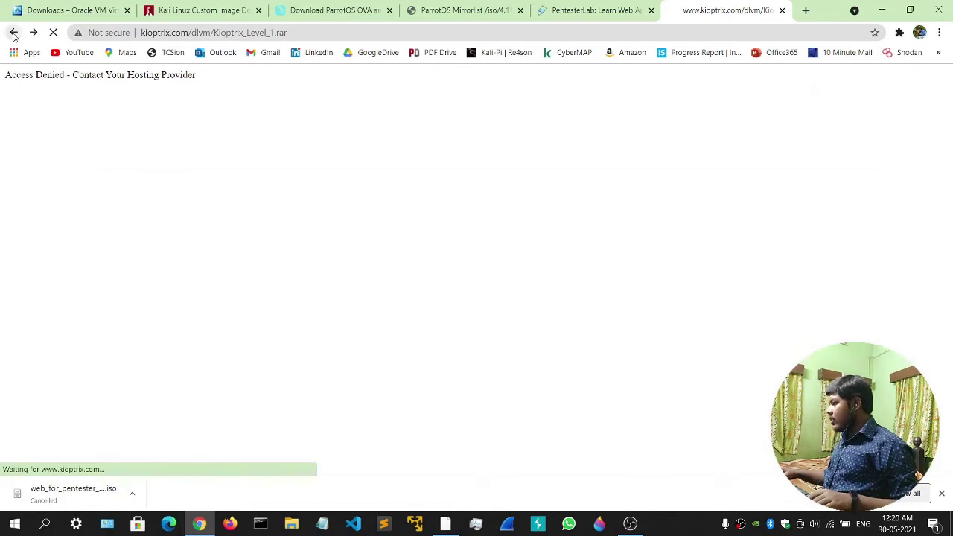
pyautogui.scroll(-2, 342, 426)
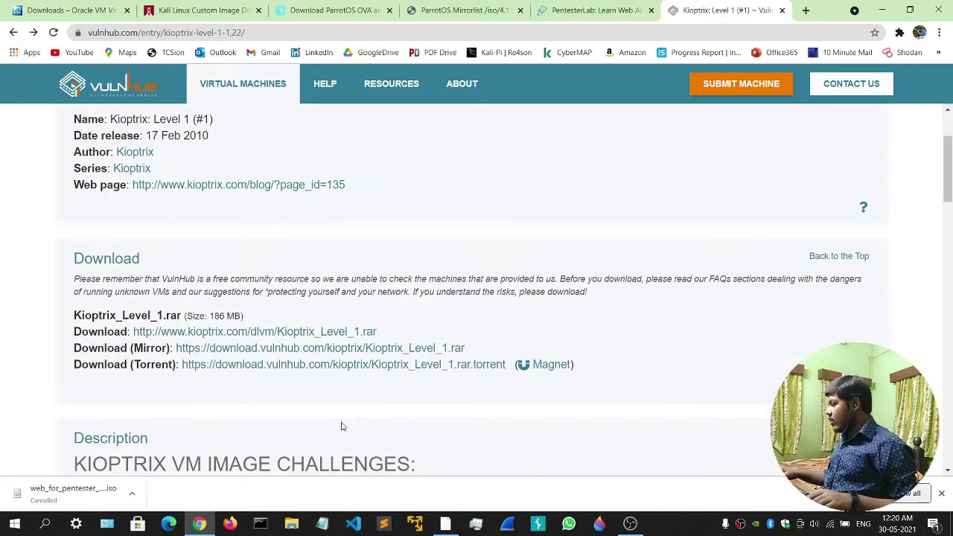
# Step: Download the Kioptrix_Level_1.rar.torrent file from VulnHub and view its download options
pyautogui.click(323, 366)
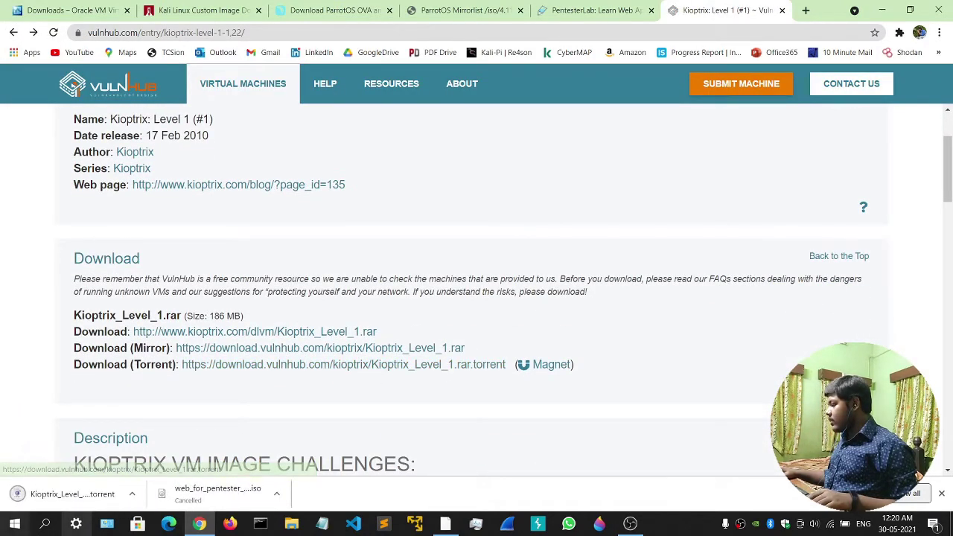
pyautogui.click(132, 495)
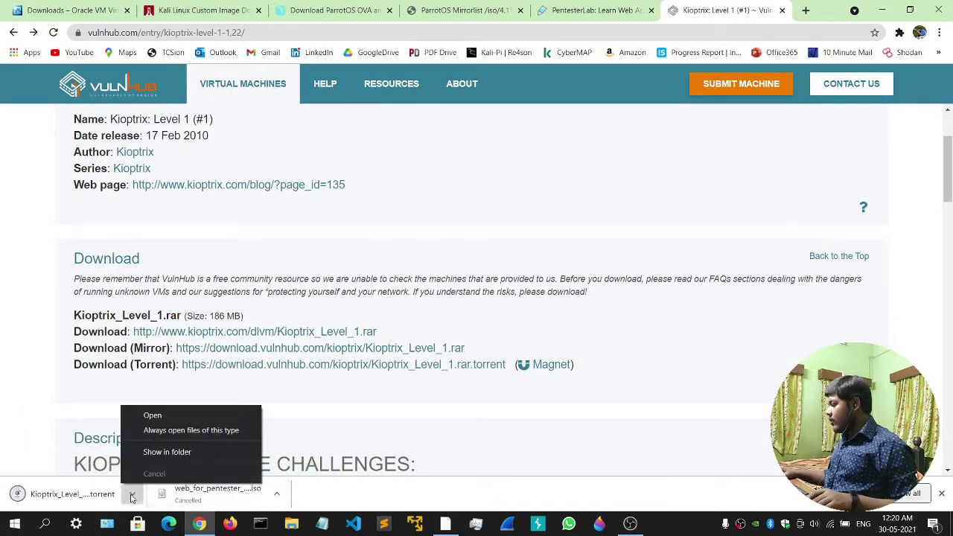
pyautogui.click(427, 452)
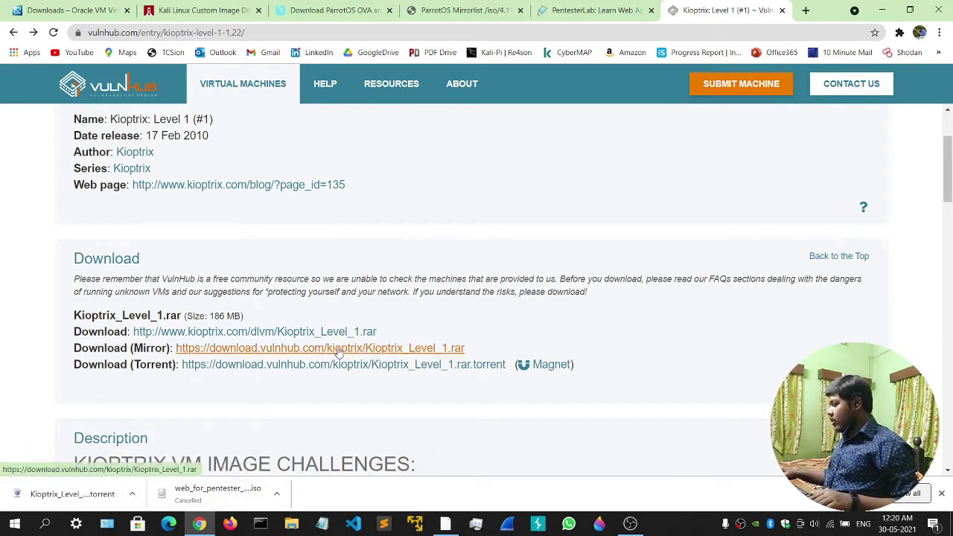
# Step: Start the download of Kioptrix_Level_1.rar from the VulnHub mirror and cancel it
pyautogui.click(231, 356)
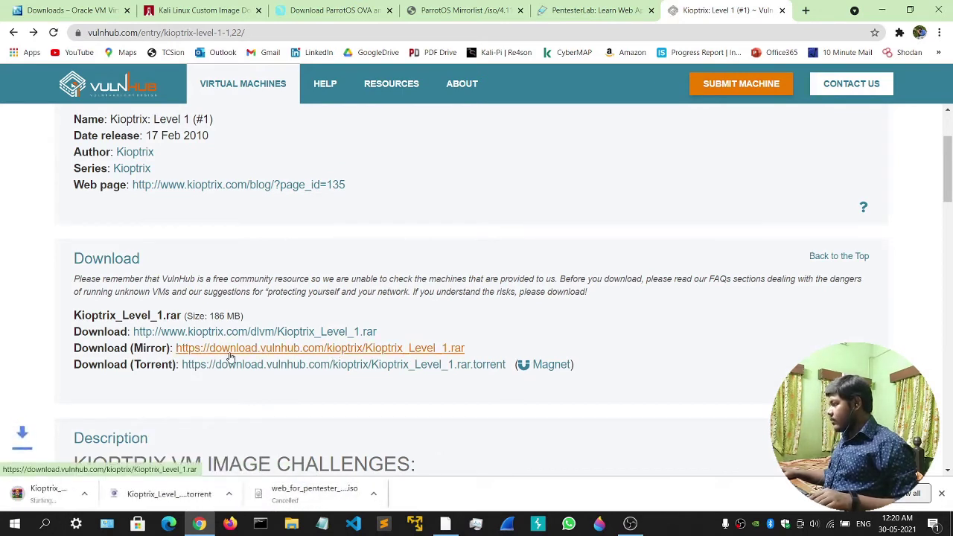
pyautogui.click(132, 497)
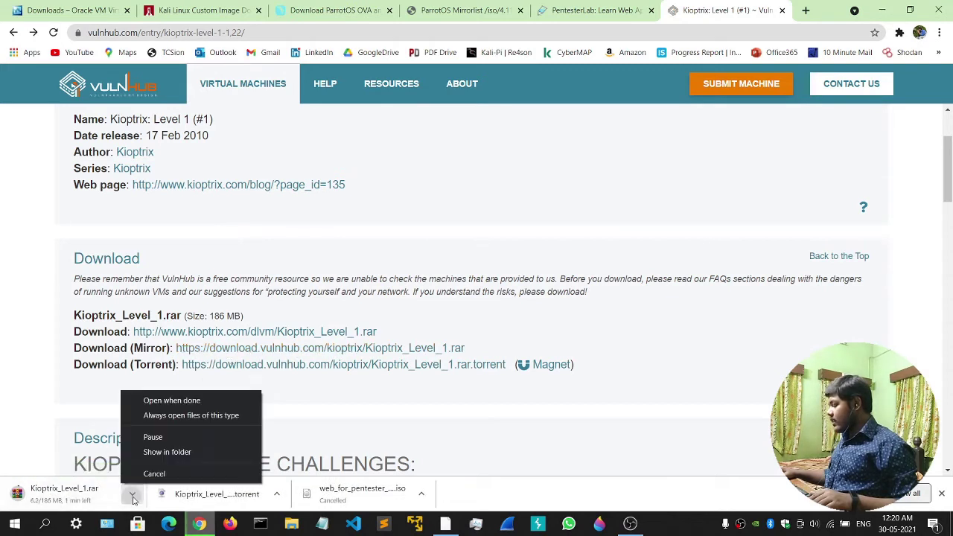
pyautogui.click(154, 475)
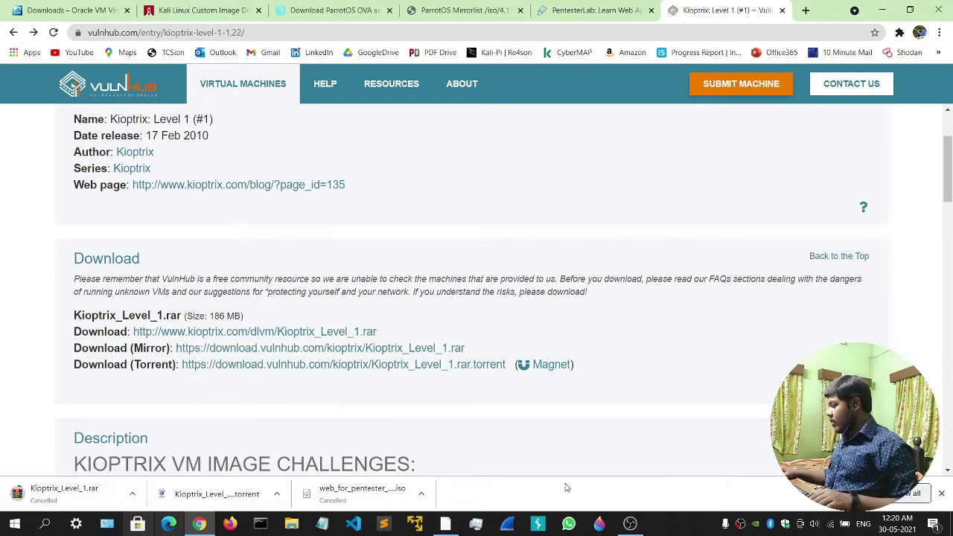
# Step: Switch from the browser to VirtualBox and begin a new virtual machine named "Web for pentester"
pyautogui.click(941, 494)
pyautogui.scroll(-2, 276, 365)
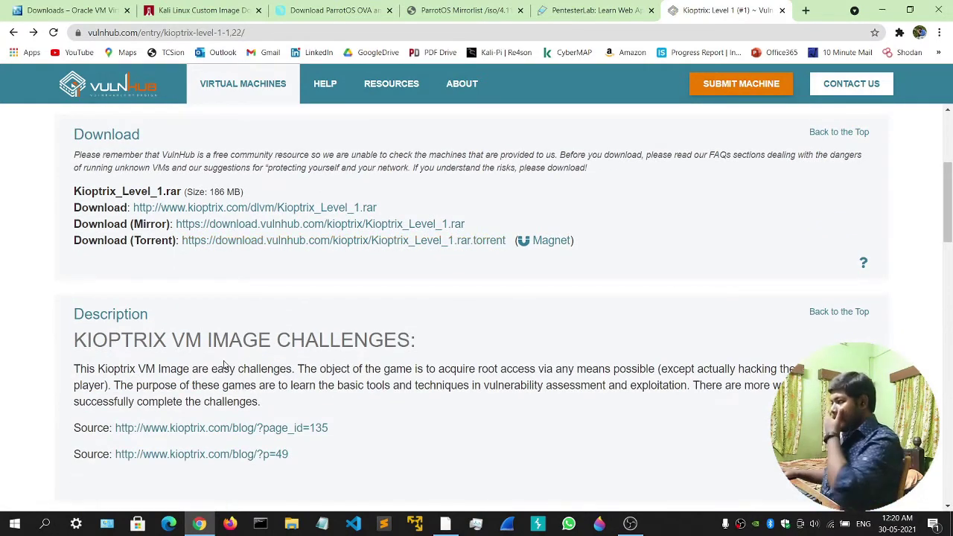
pyautogui.click(454, 528)
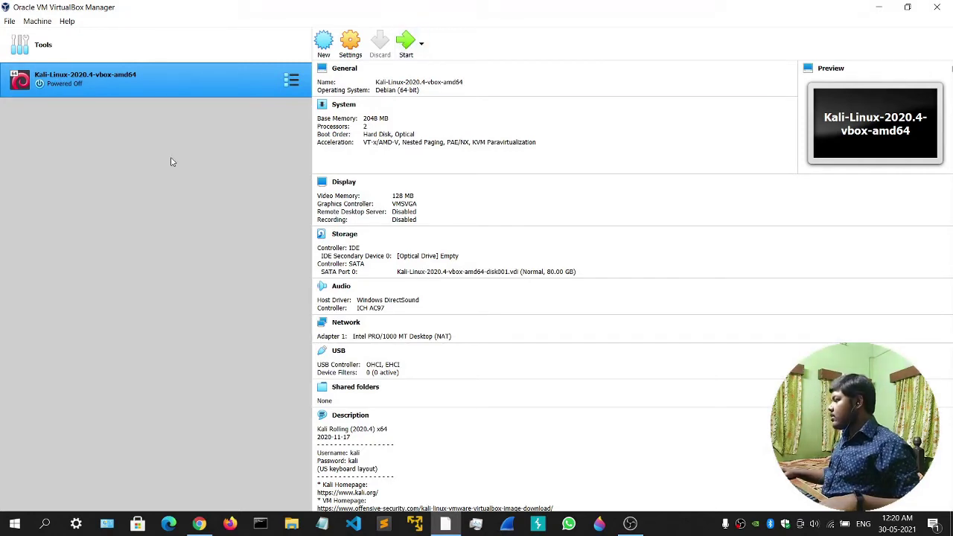
pyautogui.click(70, 37)
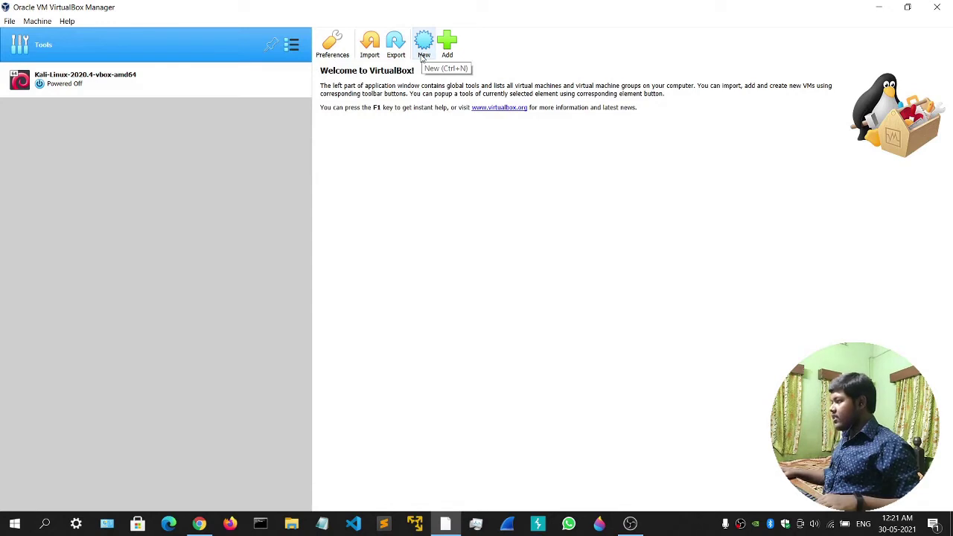
pyautogui.click(423, 46)
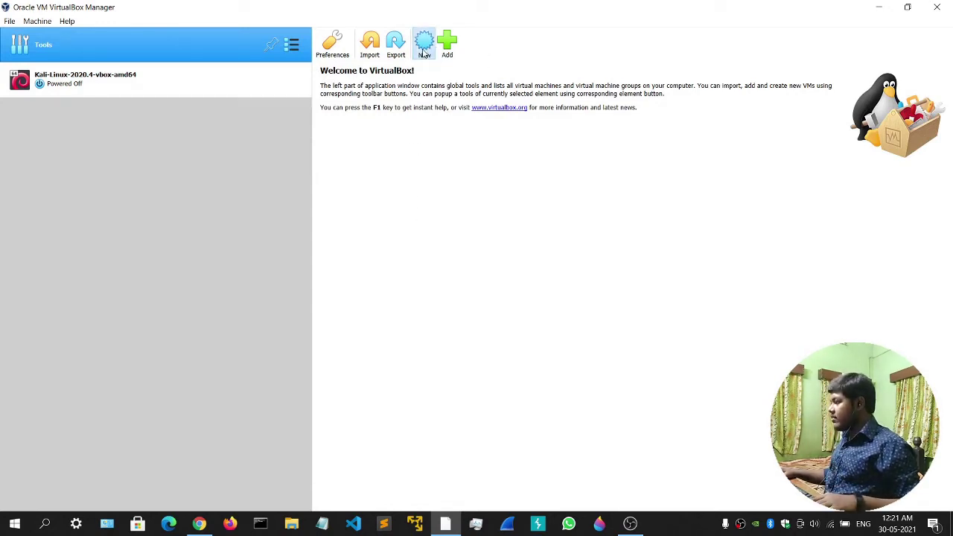
pyautogui.click(424, 55)
pyautogui.write('Web for')
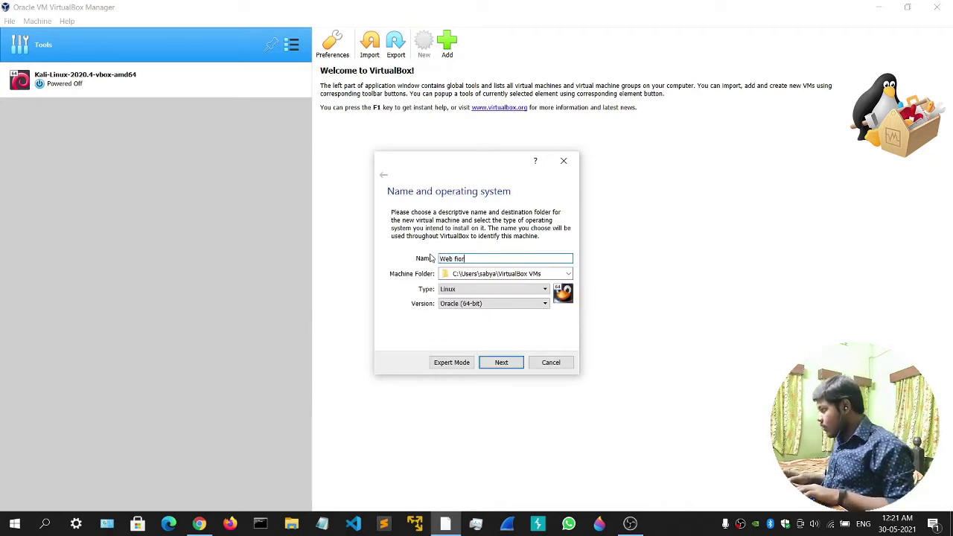
pyautogui.write('or pentester')
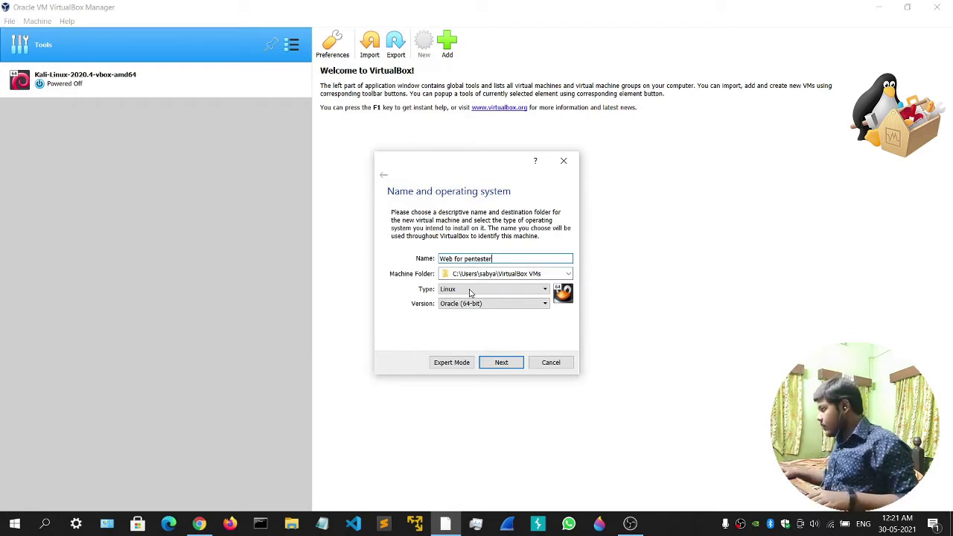
# Step: Accept Linux as the new machine's type and Oracle (64-bit) as its version
pyautogui.click(497, 290)
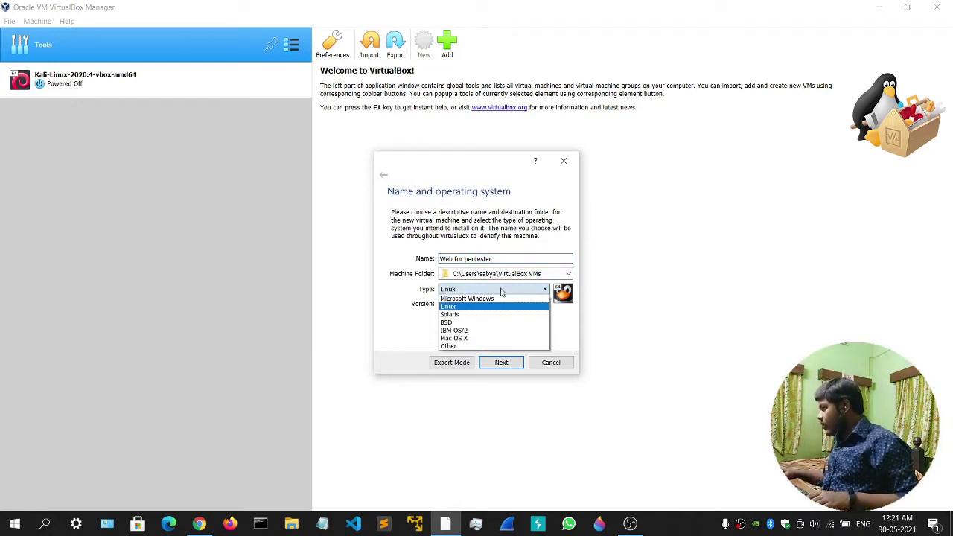
pyautogui.click(487, 307)
pyautogui.click(544, 304)
pyautogui.click(544, 304)
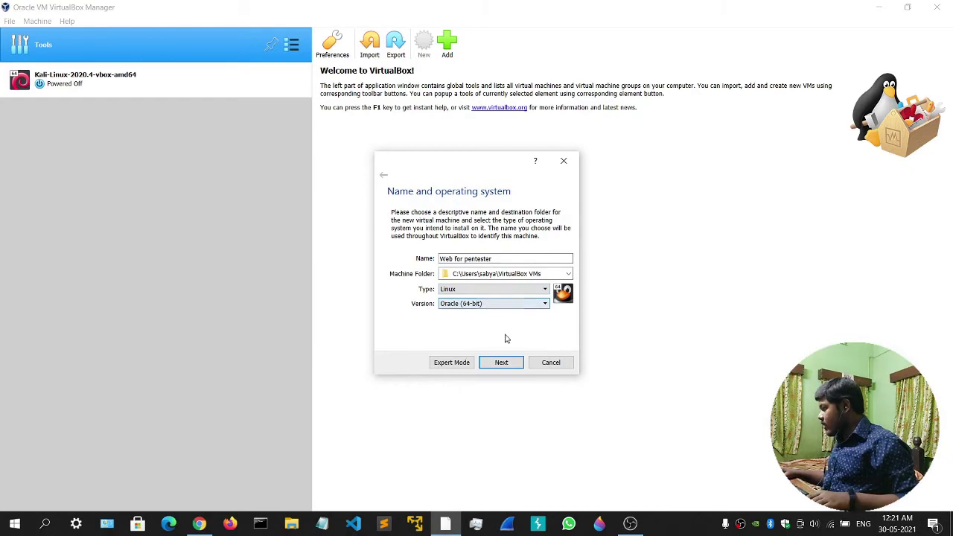
pyautogui.click(498, 364)
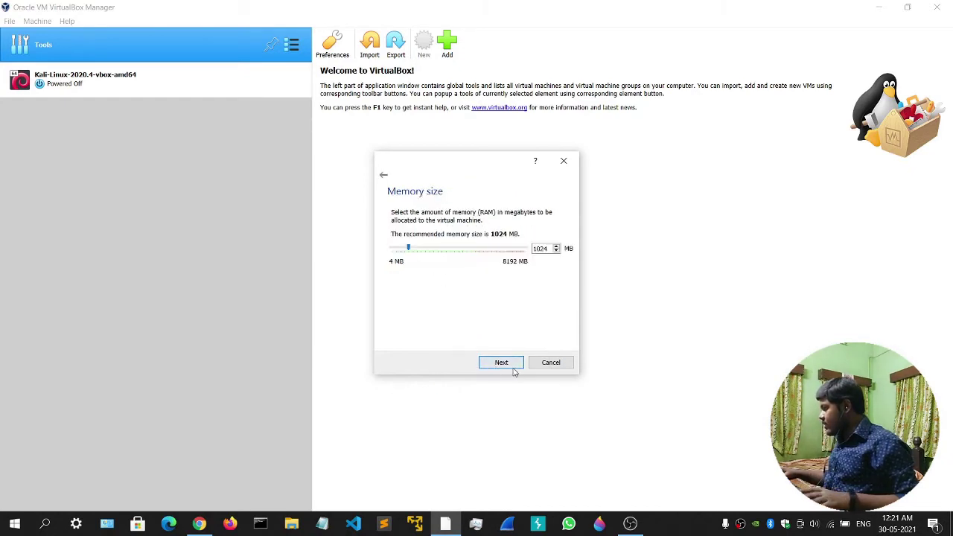
# Step: Create the machine with 1024 MB of memory and a 12 GB VDI virtual hard disk
pyautogui.click(512, 367)
pyautogui.click(512, 364)
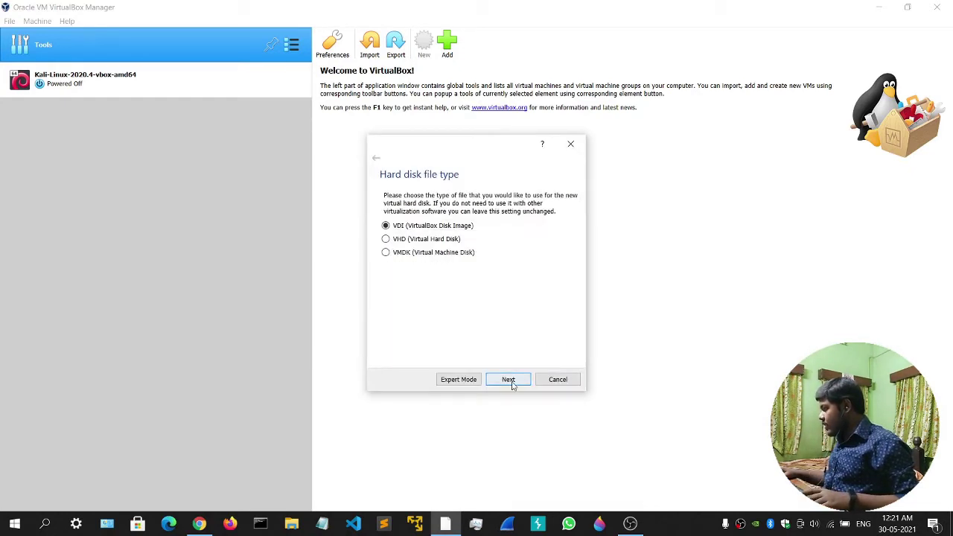
pyautogui.click(511, 381)
pyautogui.click(511, 384)
pyautogui.click(513, 382)
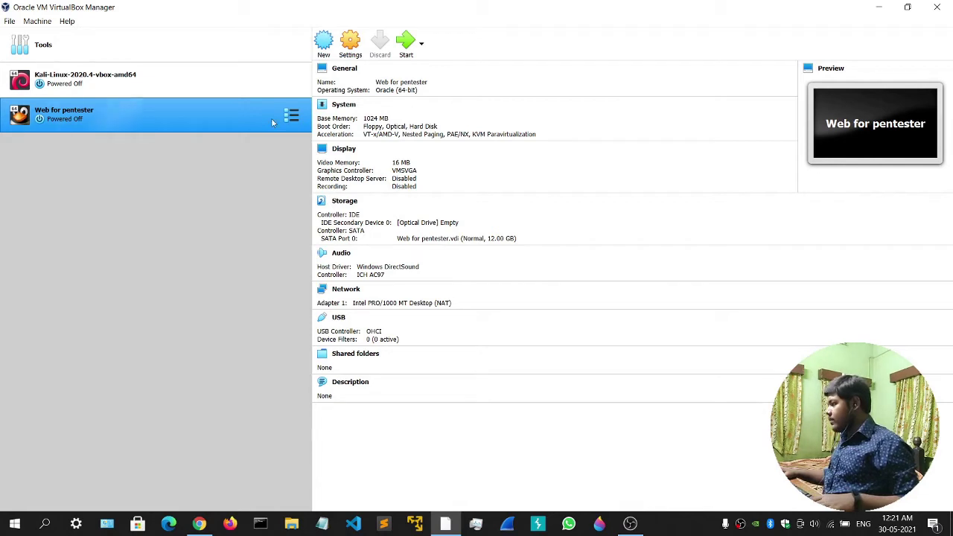
# Step: Try to start the Kali-Linux-2020.4-vbox-amd64 virtual machine
pyautogui.click(161, 76)
pyautogui.click(187, 123)
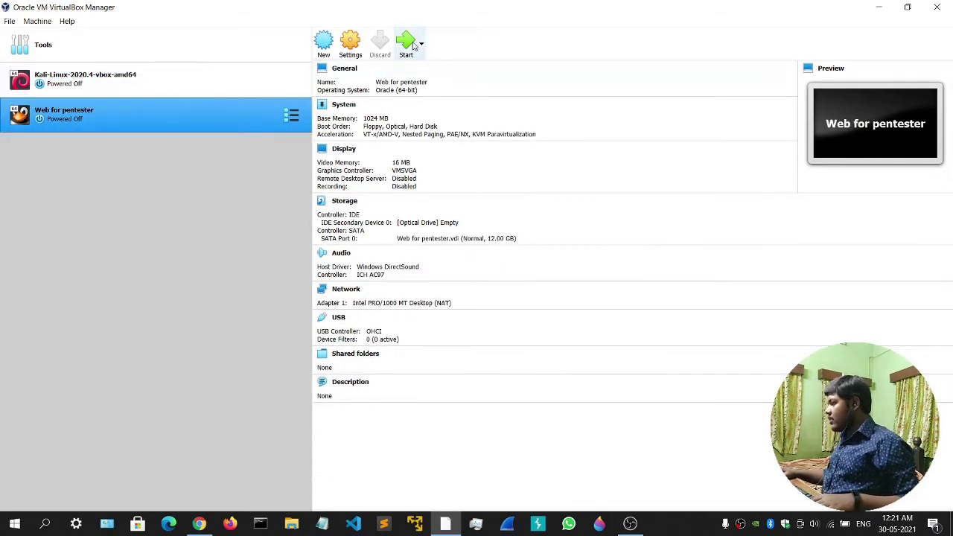
pyautogui.click(125, 83)
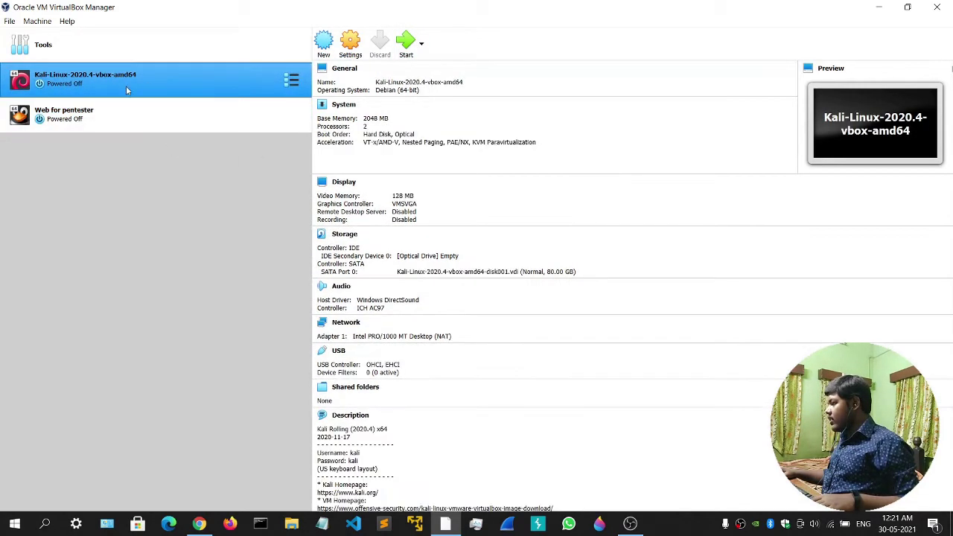
pyautogui.click(407, 50)
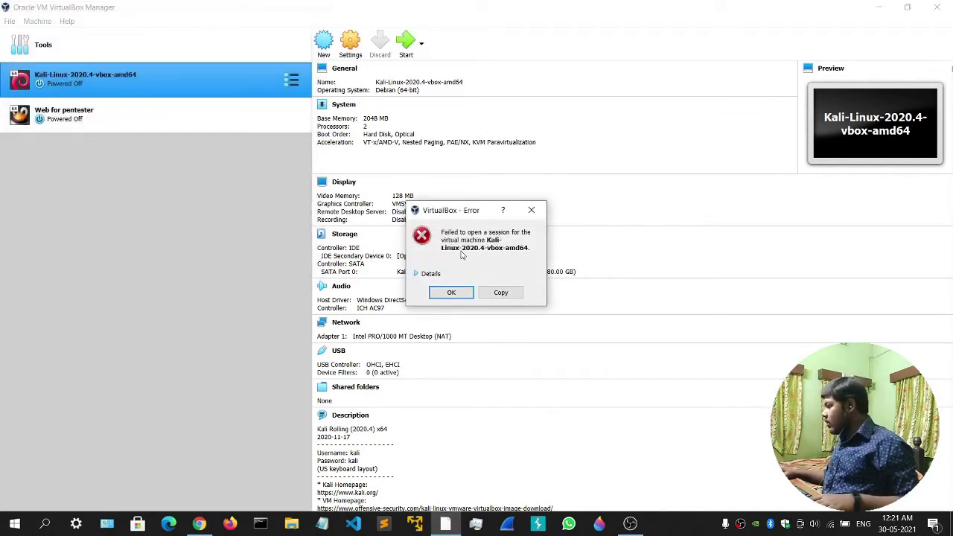
# Step: Examine the details of the Kali session error, including the Extension Pack note, and dismiss the message
pyautogui.click(420, 275)
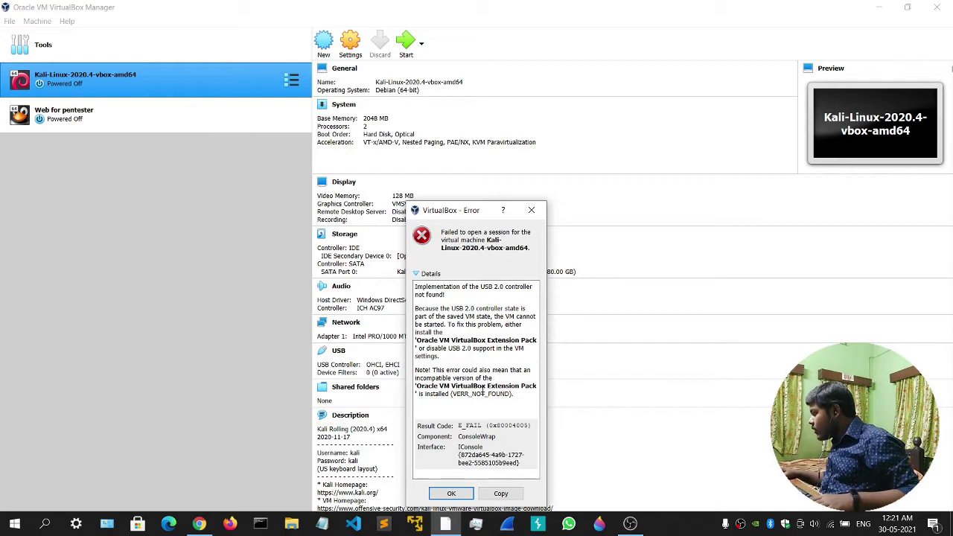
pyautogui.moveTo(424, 386); pyautogui.dragTo(512, 386)
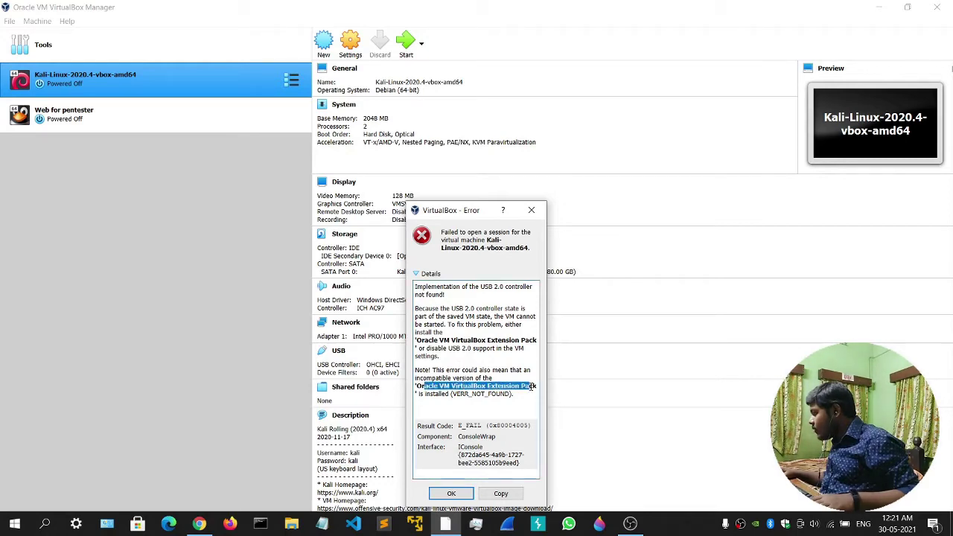
pyautogui.click(525, 412)
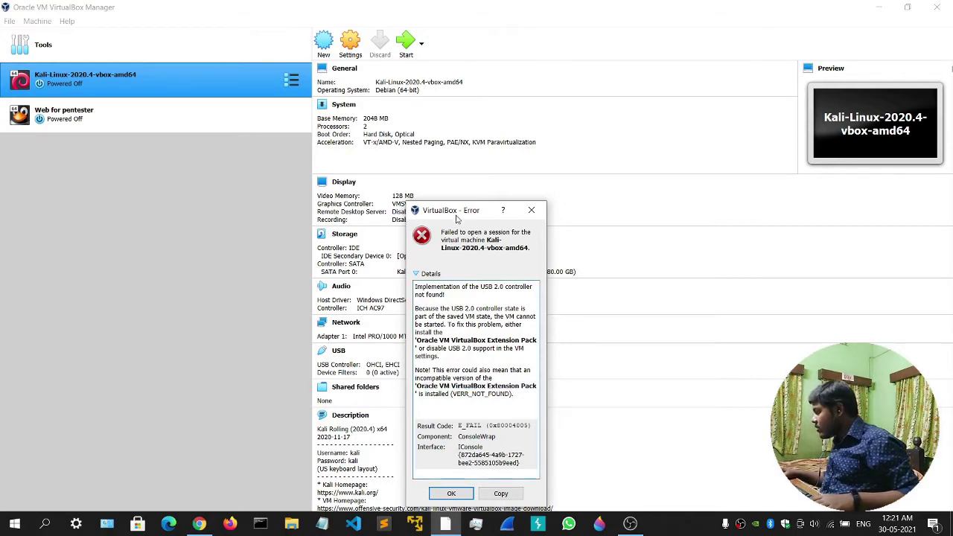
pyautogui.moveTo(457, 221); pyautogui.dragTo(432, 133)
pyautogui.click(427, 404)
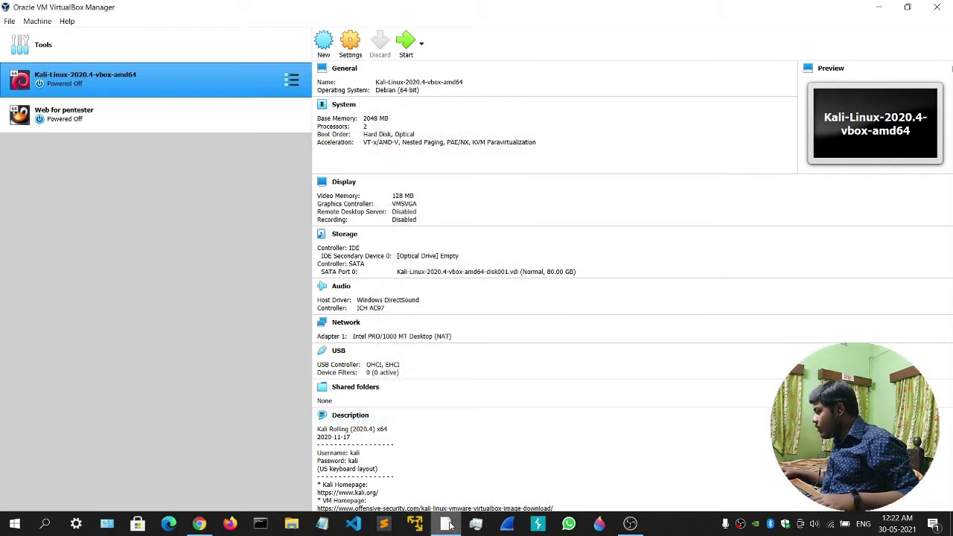
# Step: Clear the browser and VirtualBox windows off the desktop and unpin VirtualBox's blank icon from the taskbar
pyautogui.hotkey('alt', 'Tab')
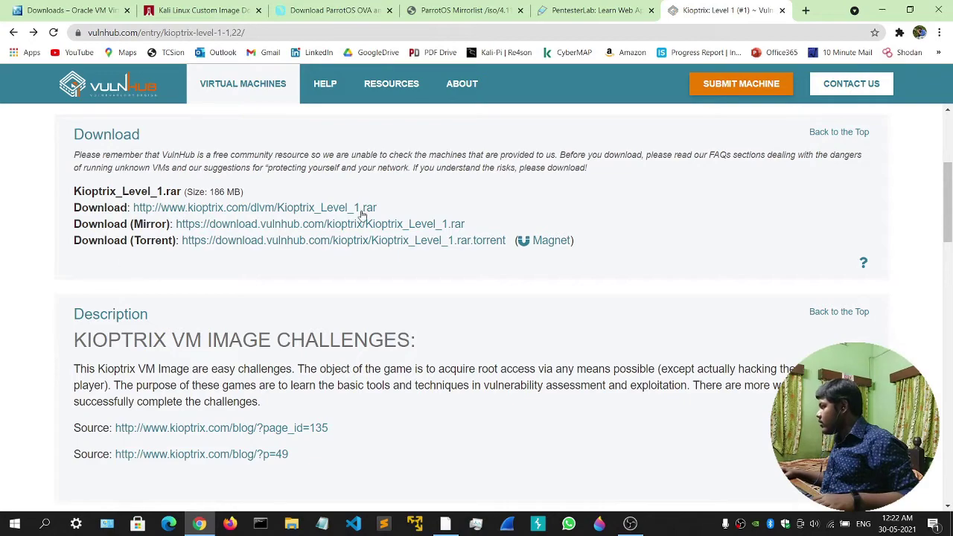
pyautogui.click(882, 10)
pyautogui.rightClick(610, 95)
pyautogui.click(661, 131)
pyautogui.click(445, 523)
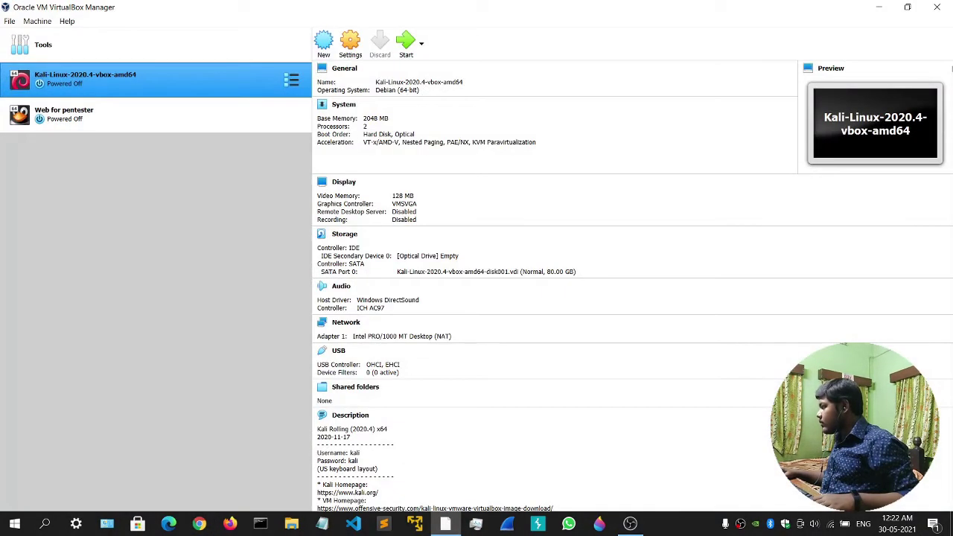
pyautogui.click(880, 7)
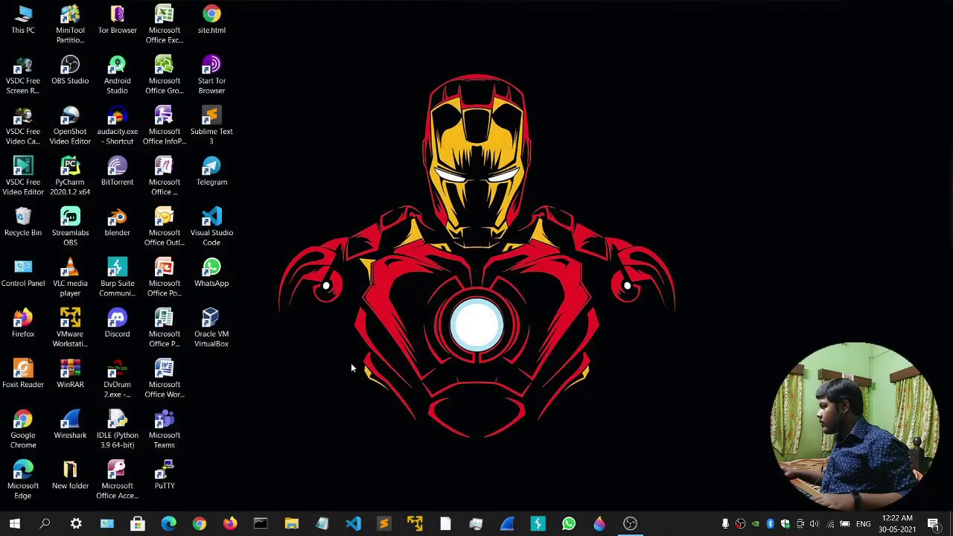
pyautogui.rightClick(448, 523)
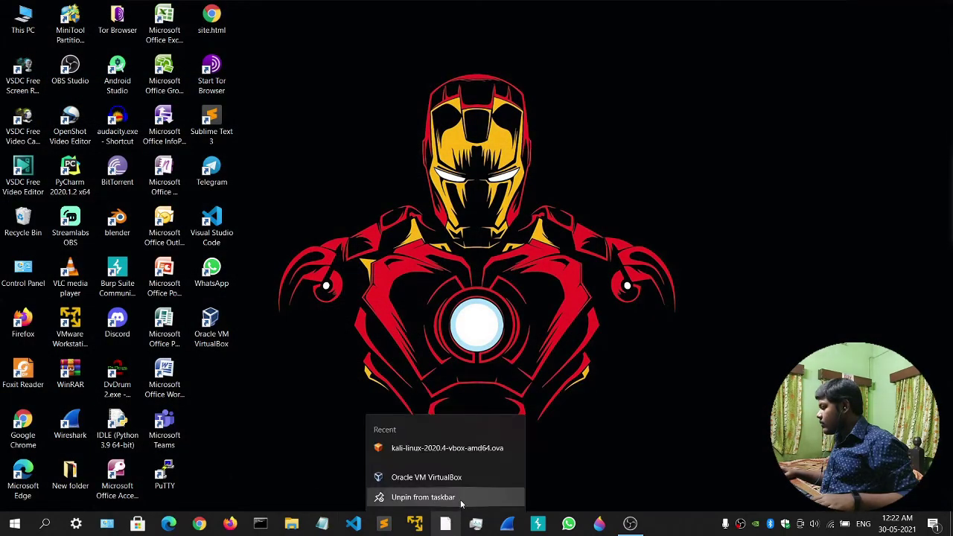
pyautogui.click(447, 507)
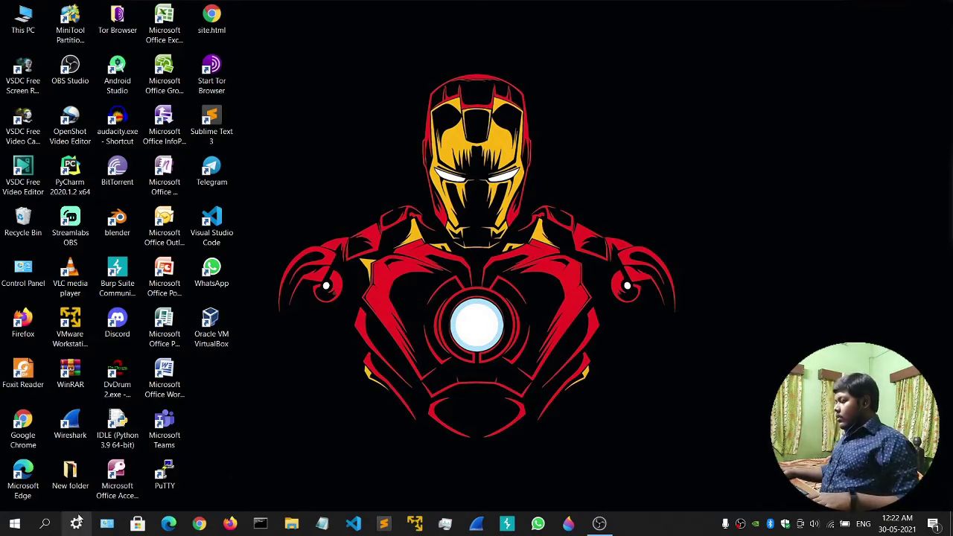
# Step: Open Chrome, search Google for "oracle virtualbox" and go to the downloads page on virtualbox.org
pyautogui.click(45, 525)
pyautogui.click(90, 205)
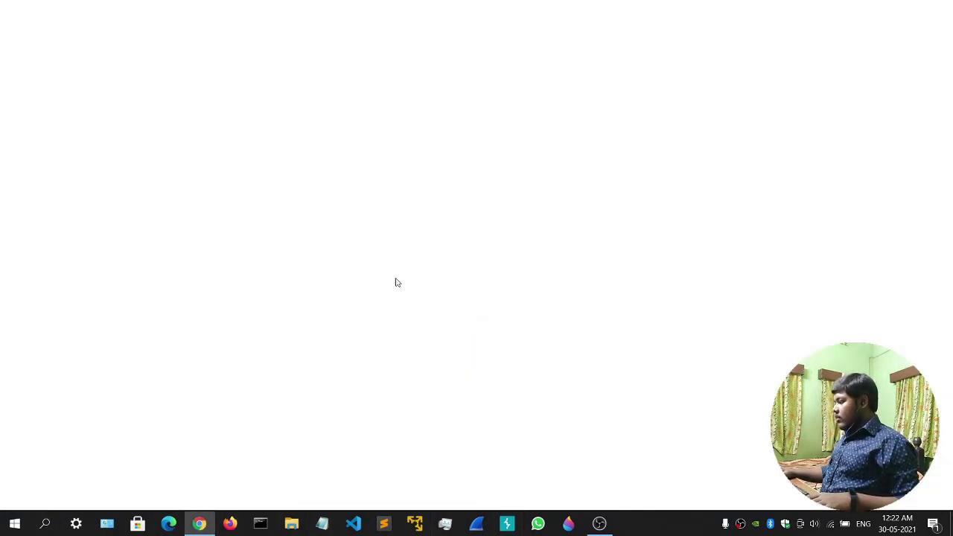
pyautogui.click(385, 259)
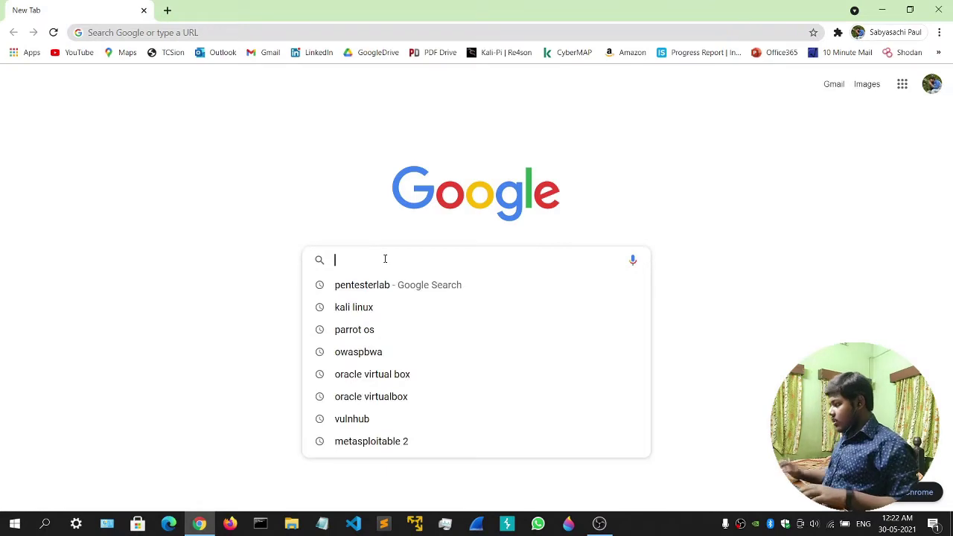
pyautogui.click(380, 397)
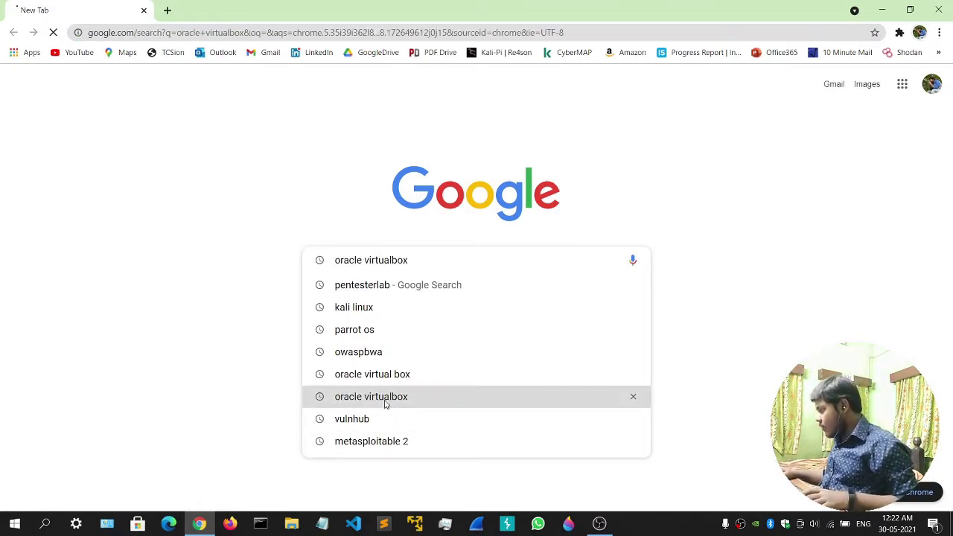
pyautogui.click(186, 246)
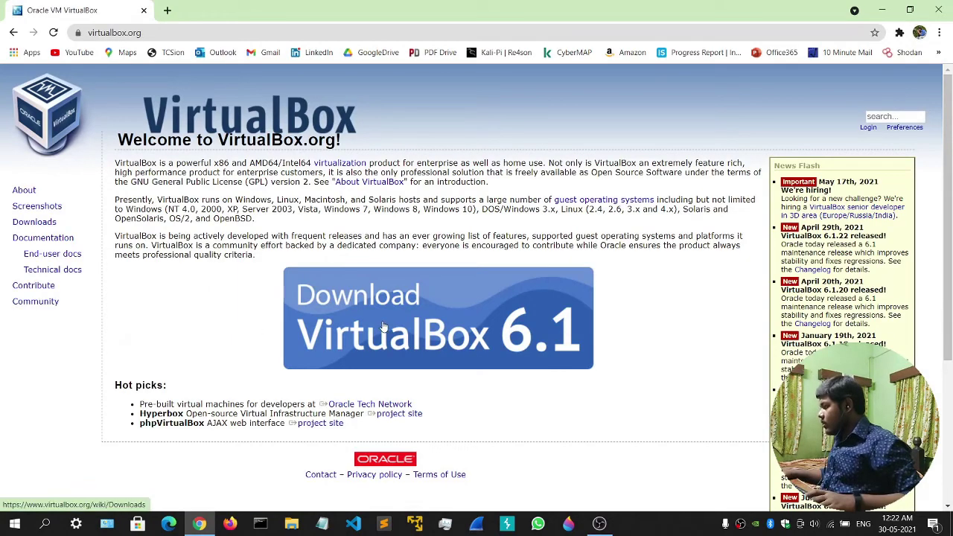
pyautogui.click(382, 326)
# Step: Download the VirtualBox 6.1.22 Oracle VM VirtualBox Extension Pack for all supported platforms
pyautogui.scroll(-5, 244, 277)
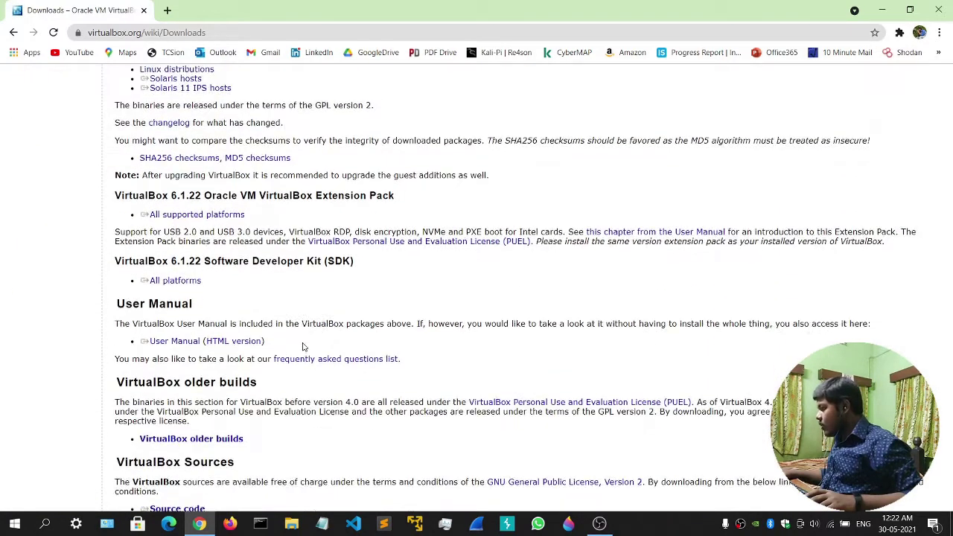
pyautogui.scroll(-2, 303, 346)
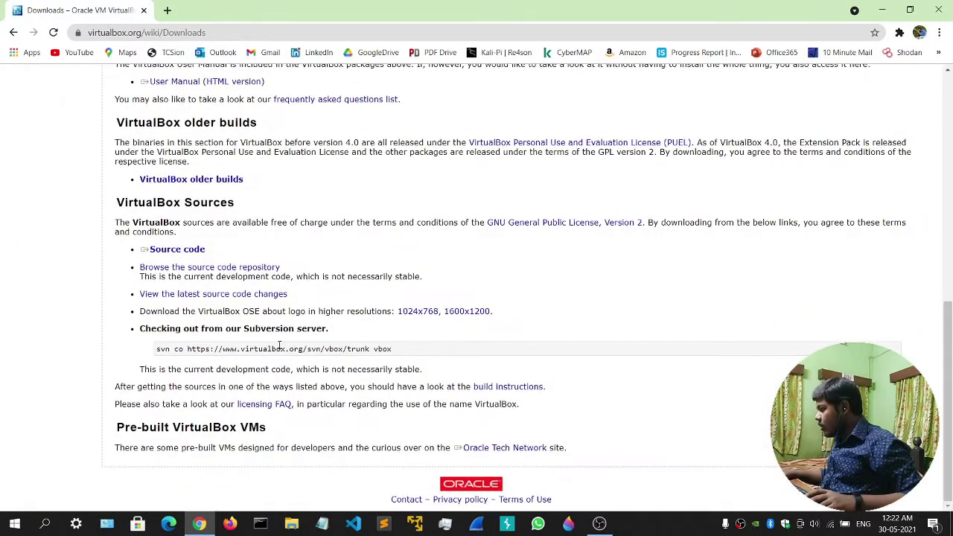
pyautogui.scroll(4, 283, 349)
pyautogui.scroll(2, 283, 348)
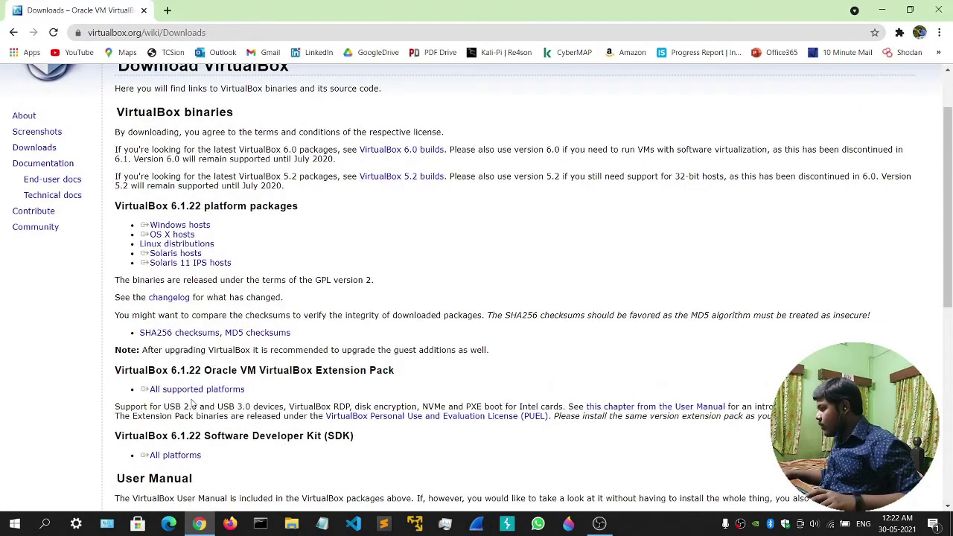
pyautogui.moveTo(285, 370); pyautogui.dragTo(402, 372)
pyautogui.click(401, 373)
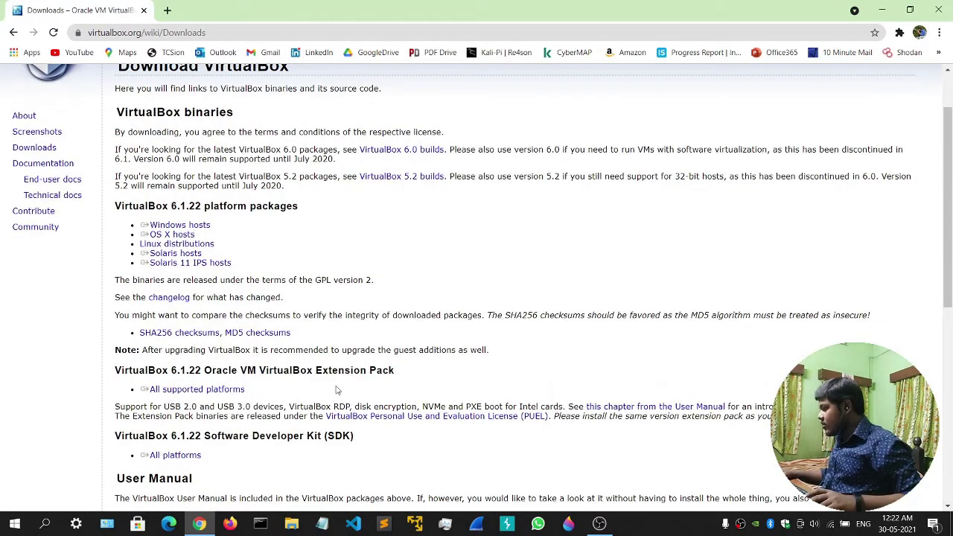
pyautogui.tripleClick(217, 397)
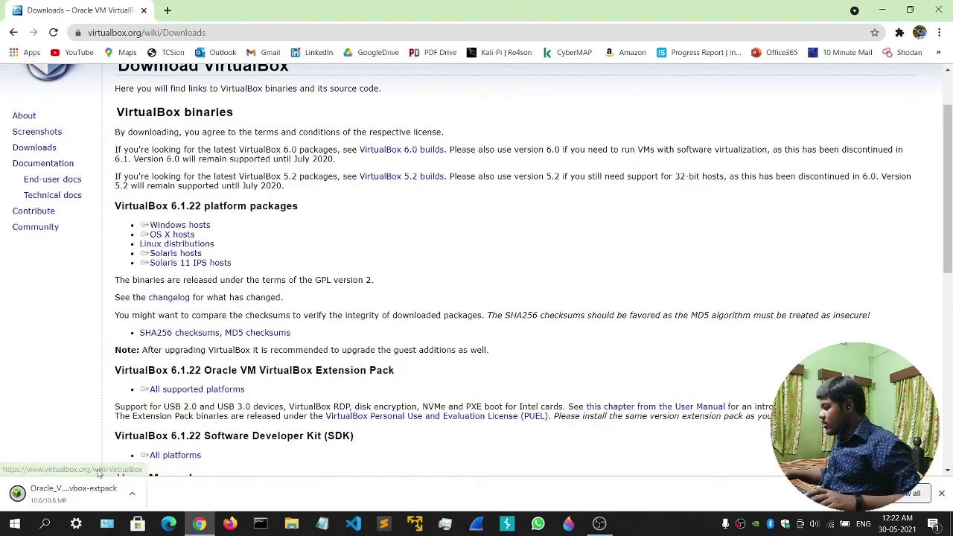
# Step: Open the downloaded extension pack in VirtualBox, install it and agree to its license
pyautogui.click(75, 494)
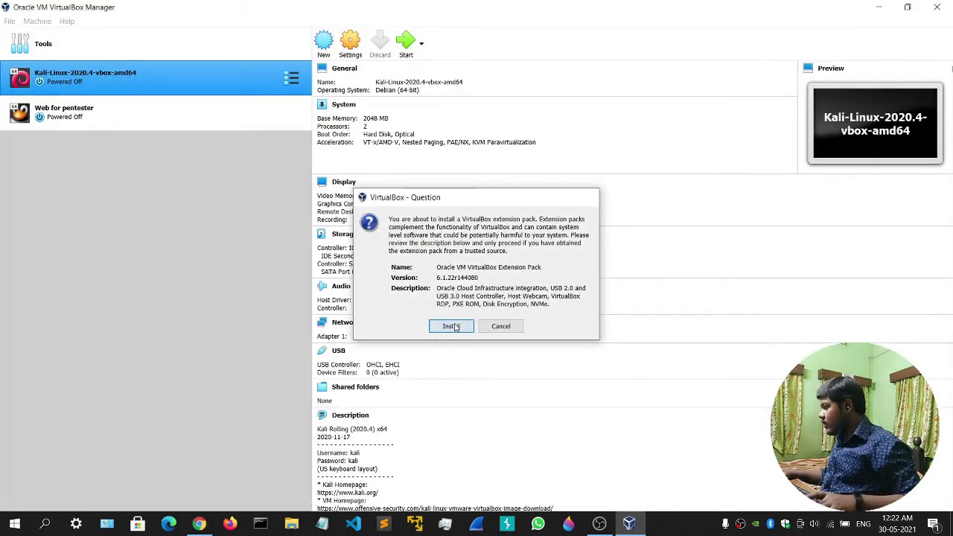
pyautogui.click(453, 327)
pyautogui.scroll(-20, 492, 282)
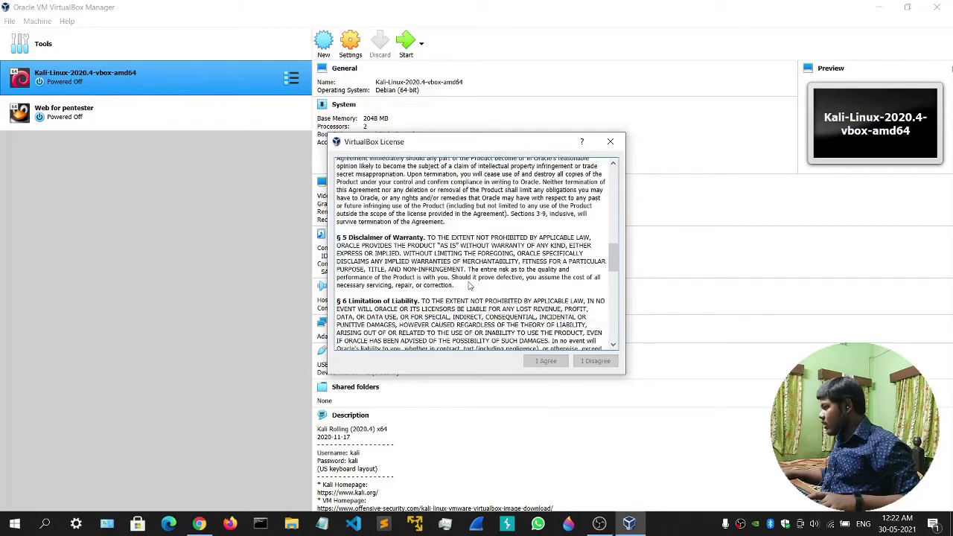
pyautogui.click(546, 361)
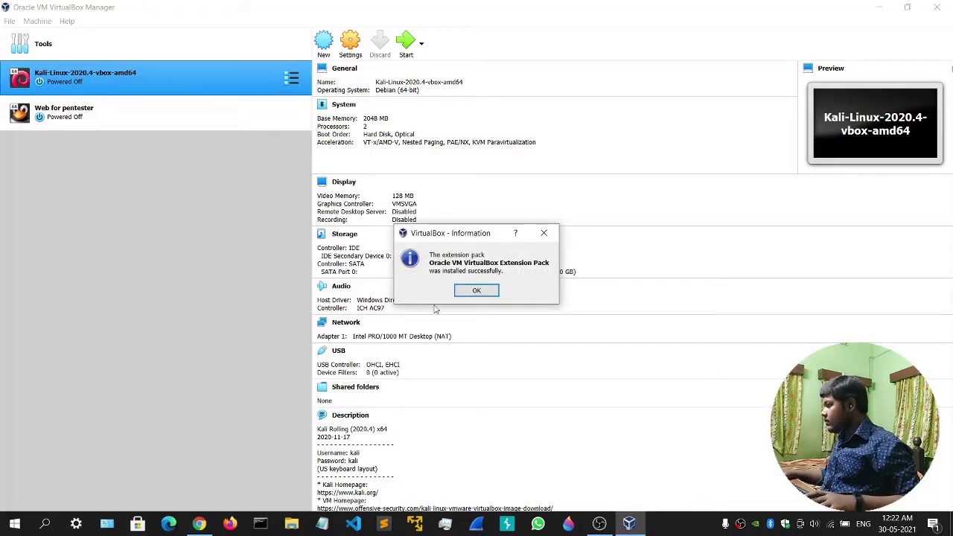
# Step: Dismiss the extension pack message, then examine the Kali-Linux-2020.4-vbox-amd64 machine's settings from General through USB and accept them
pyautogui.click(478, 290)
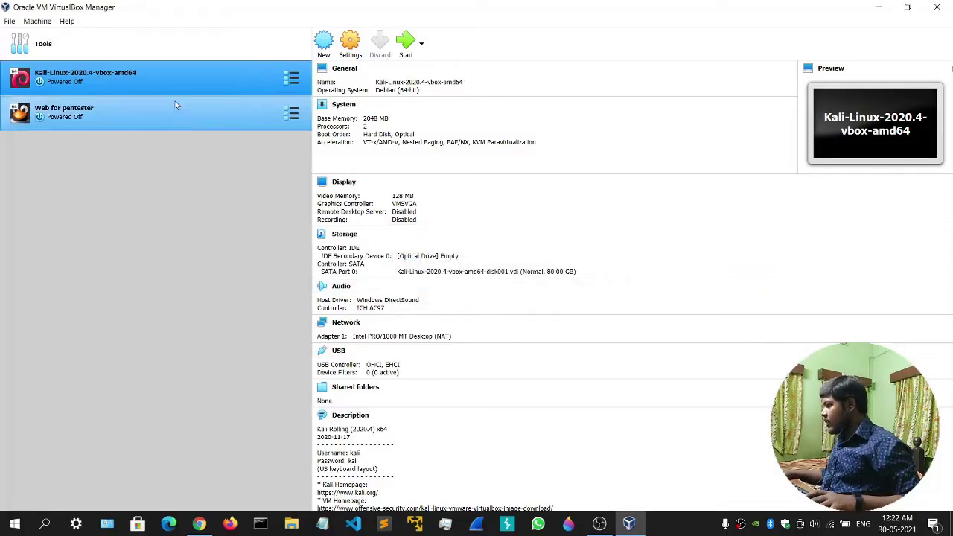
pyautogui.rightClick(134, 76)
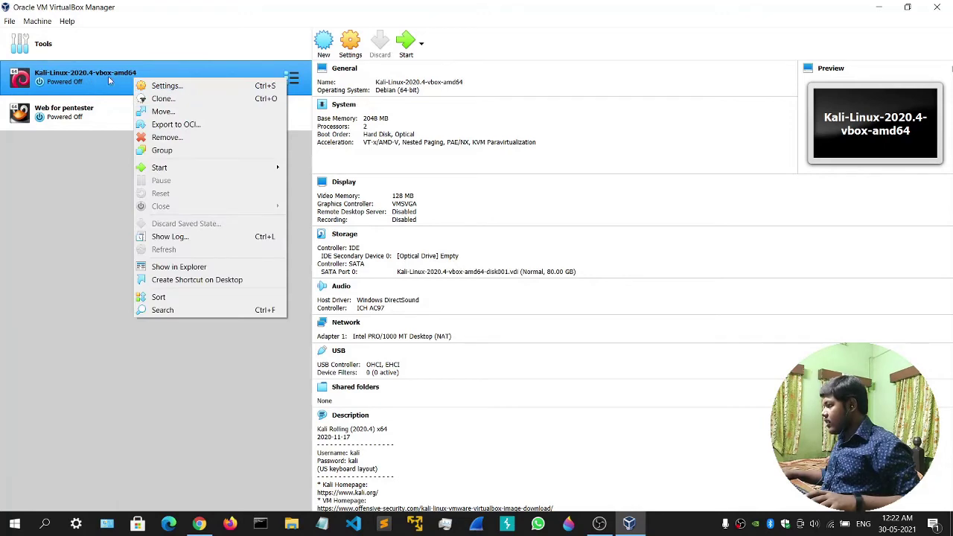
pyautogui.click(181, 85)
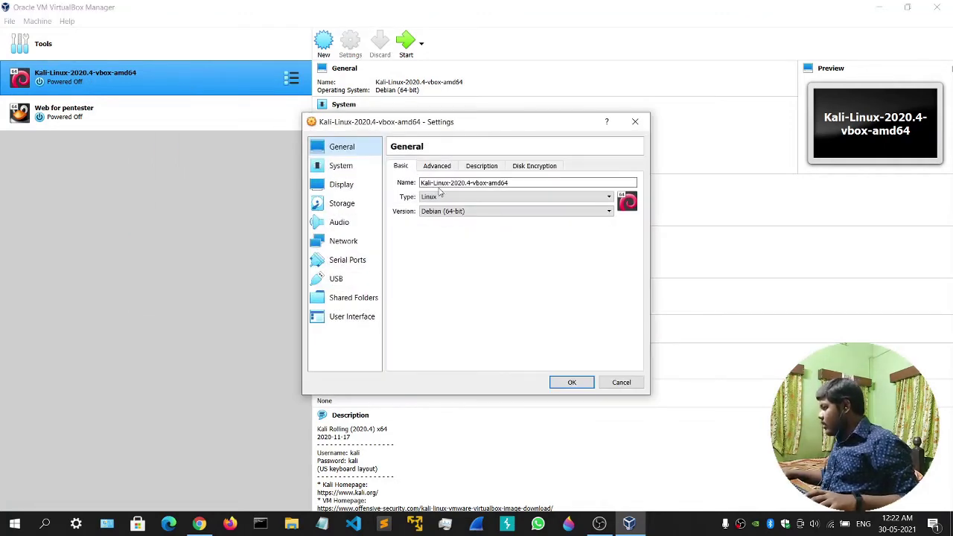
pyautogui.click(432, 167)
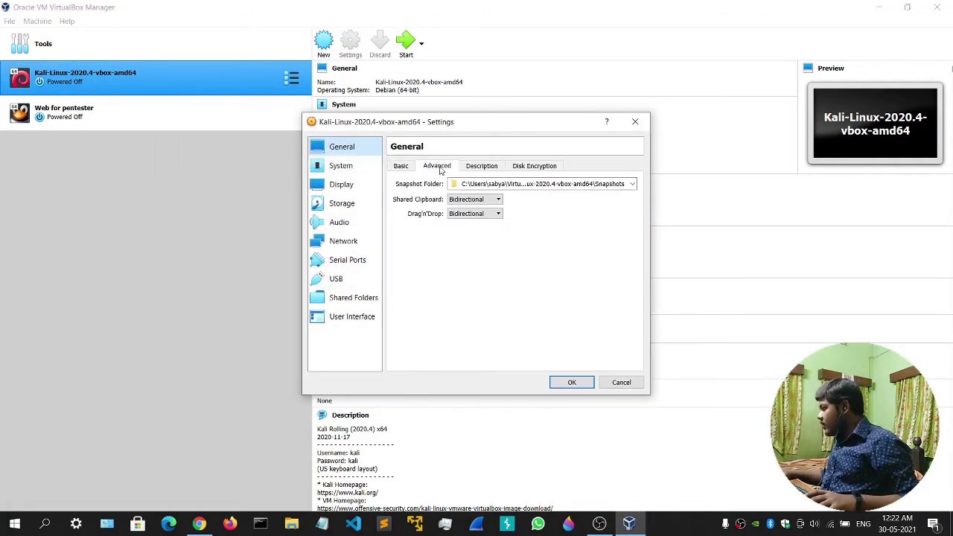
pyautogui.click(487, 169)
pyautogui.click(522, 167)
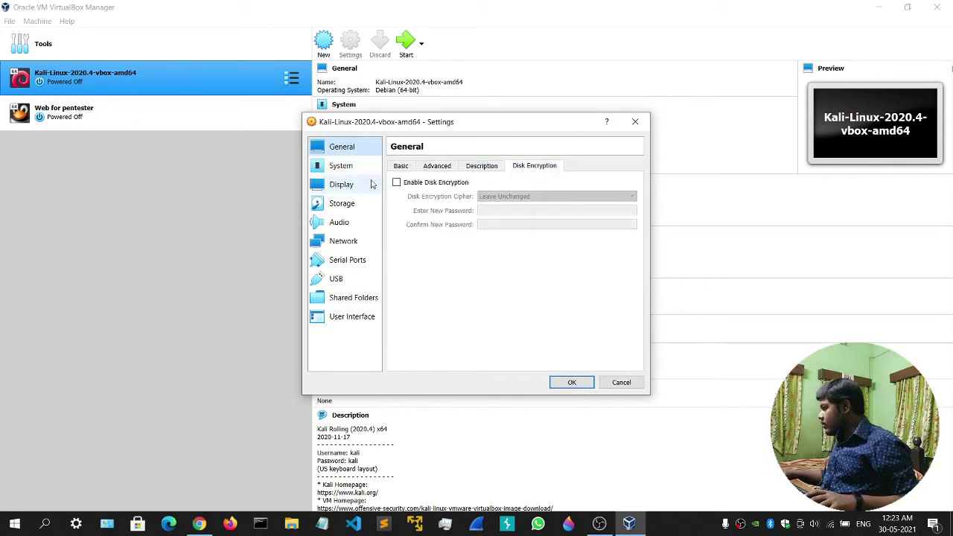
pyautogui.click(350, 167)
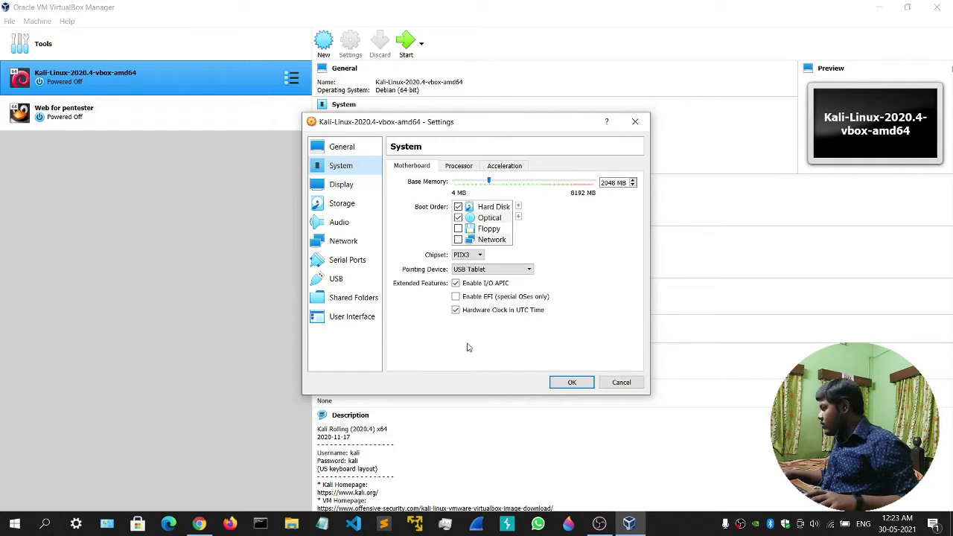
pyautogui.click(340, 185)
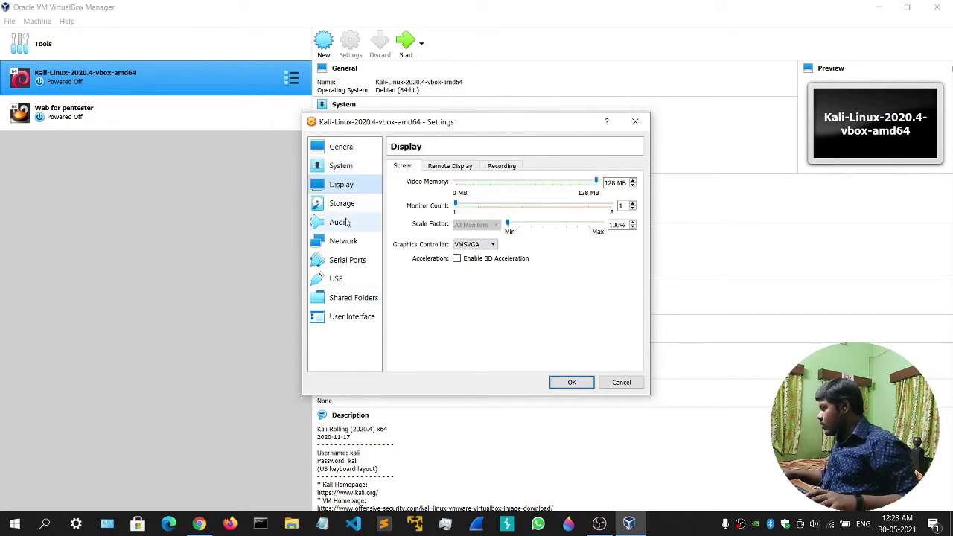
pyautogui.click(348, 204)
pyautogui.click(358, 223)
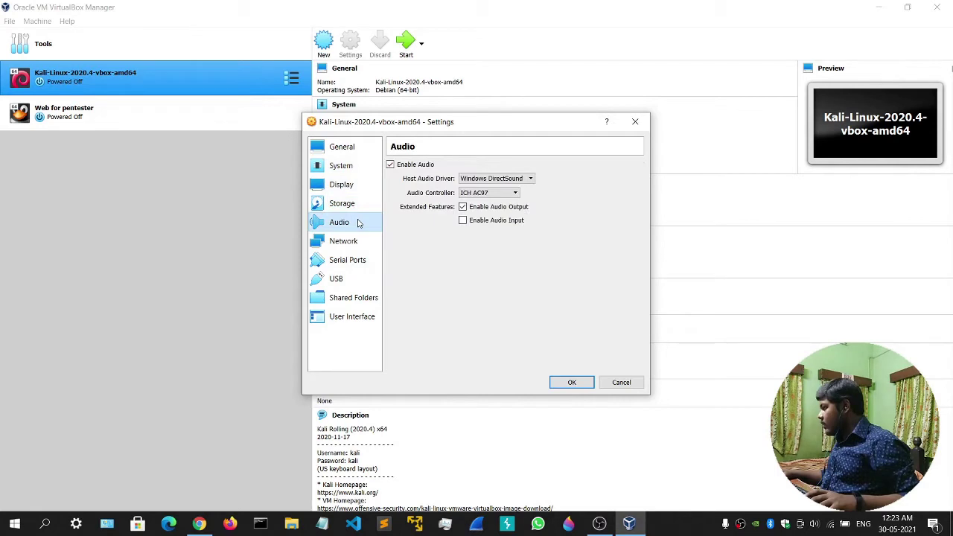
pyautogui.click(362, 204)
pyautogui.click(361, 239)
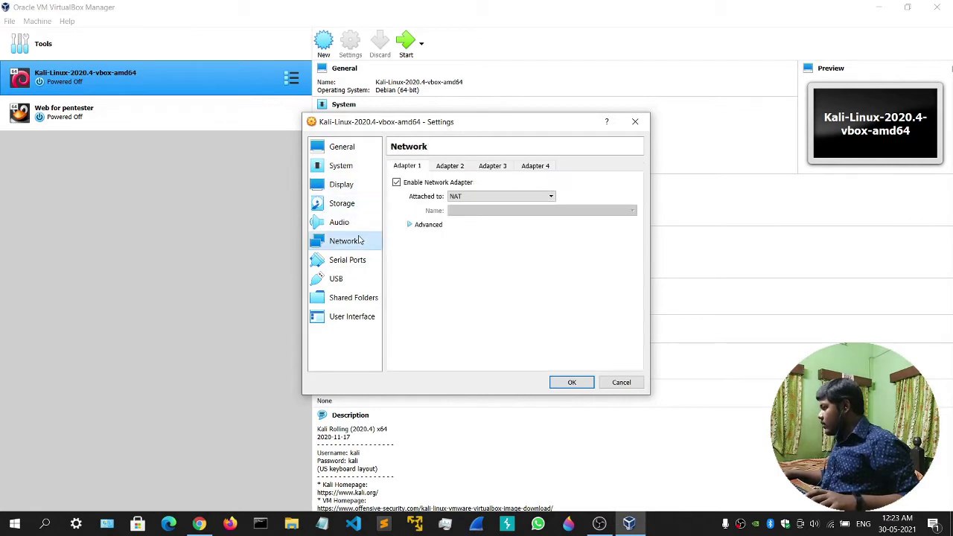
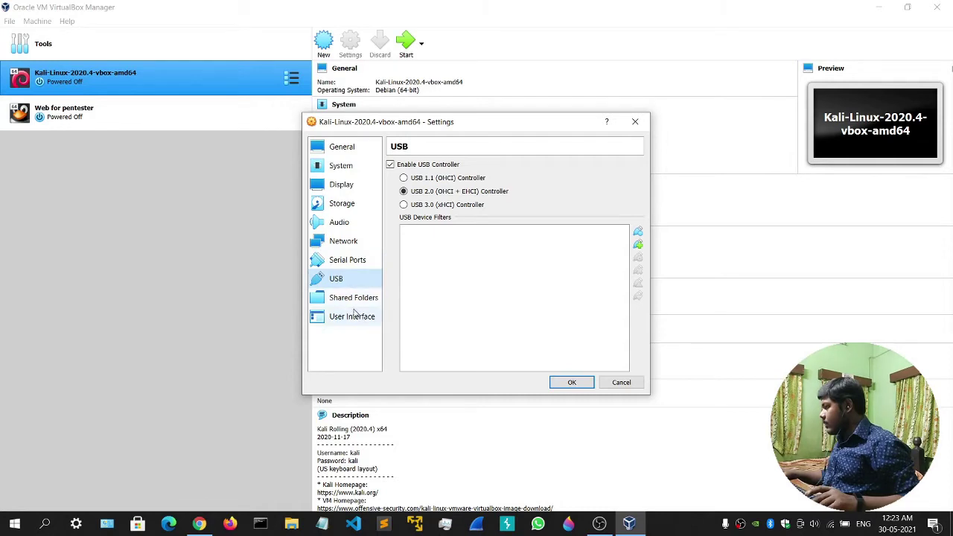
pyautogui.click(558, 383)
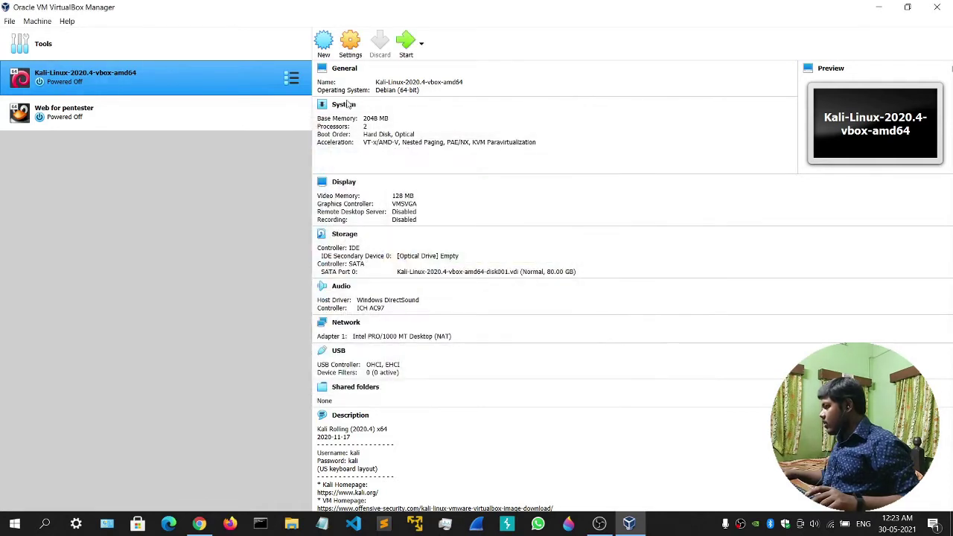
# Step: Start the Kali-Linux-2020.4-vbox-amd64 machine and let its window capture the mouse and keyboard
pyautogui.click(406, 45)
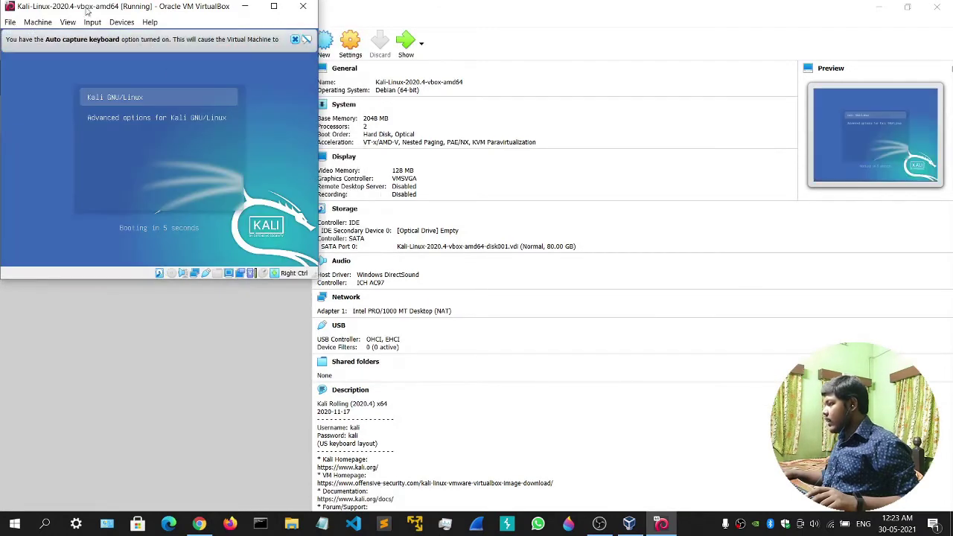
pyautogui.moveTo(93, 10); pyautogui.dragTo(350, 76)
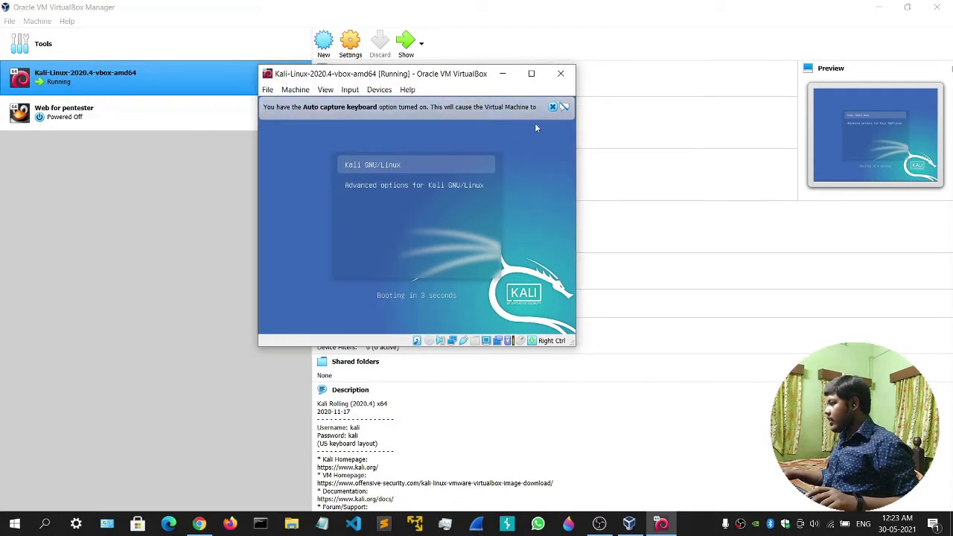
pyautogui.click(447, 134)
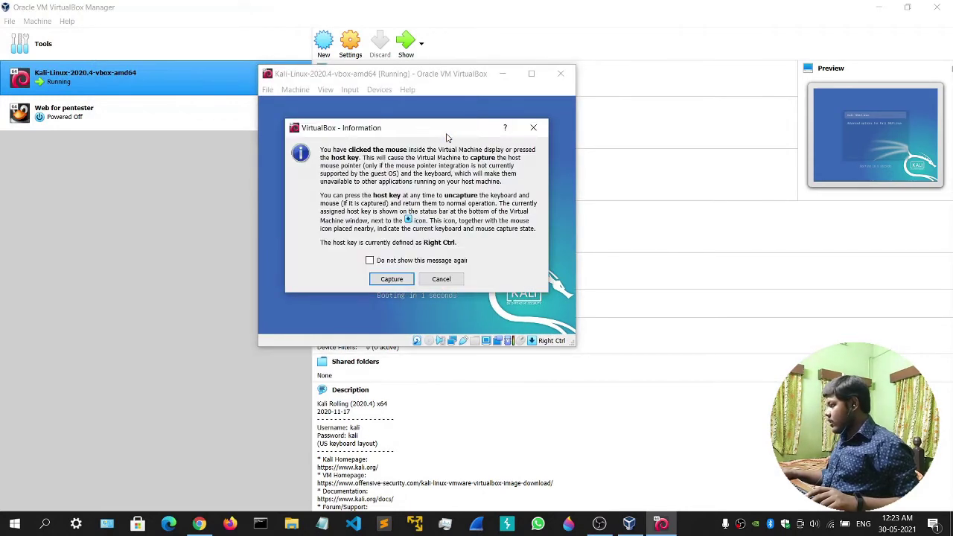
pyautogui.click(402, 280)
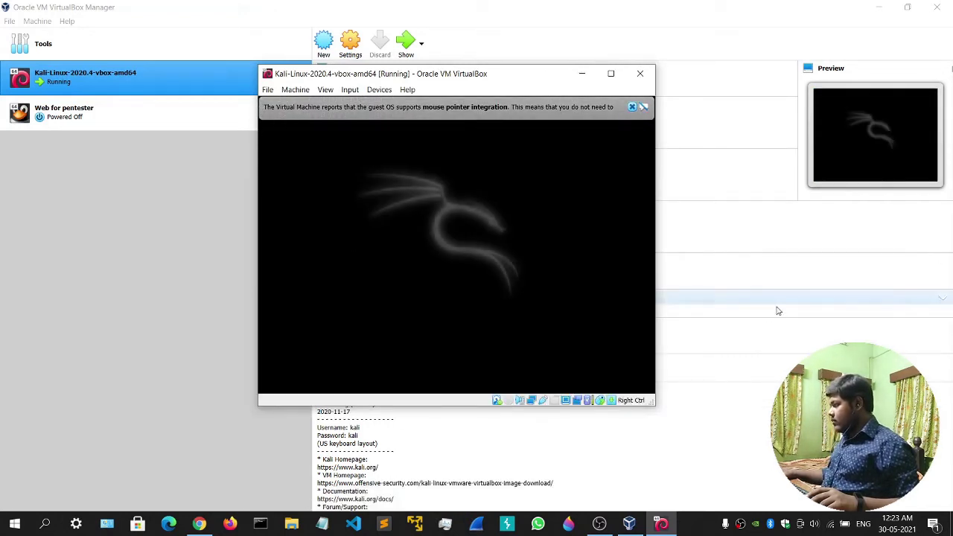
# Step: Reposition the booting Kali machine's window and dismiss the mouse pointer integration message, keeping the window at normal size
pyautogui.moveTo(519, 78); pyautogui.dragTo(450, 58)
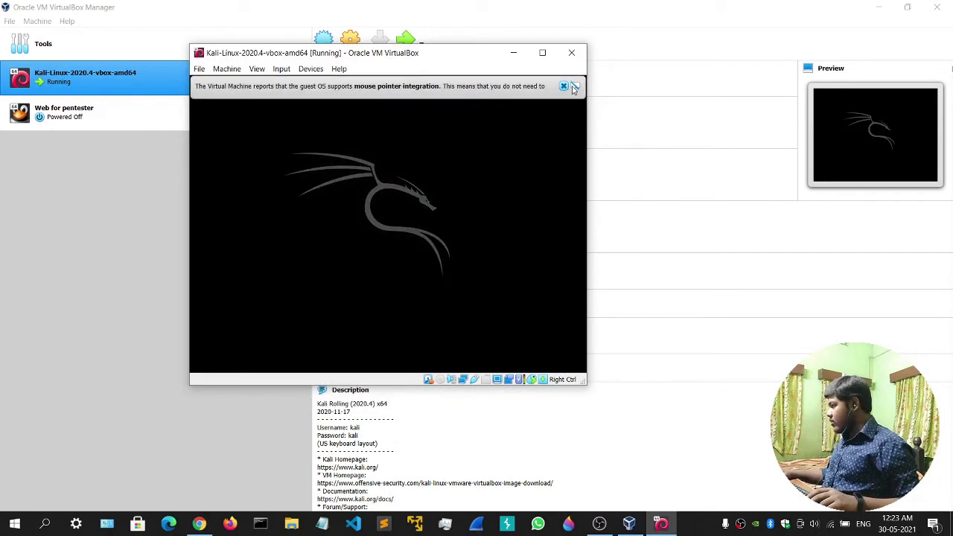
pyautogui.click(575, 87)
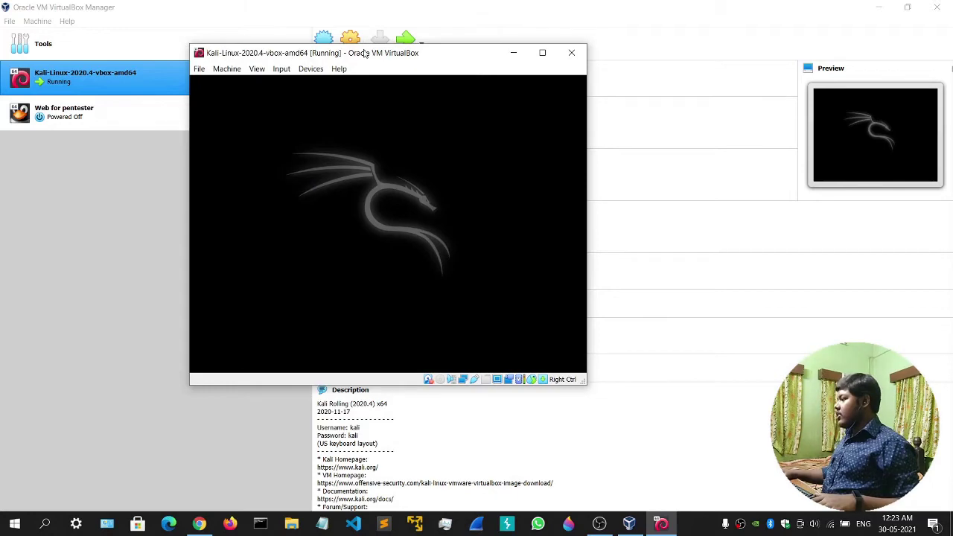
pyautogui.moveTo(363, 58); pyautogui.dragTo(354, 77)
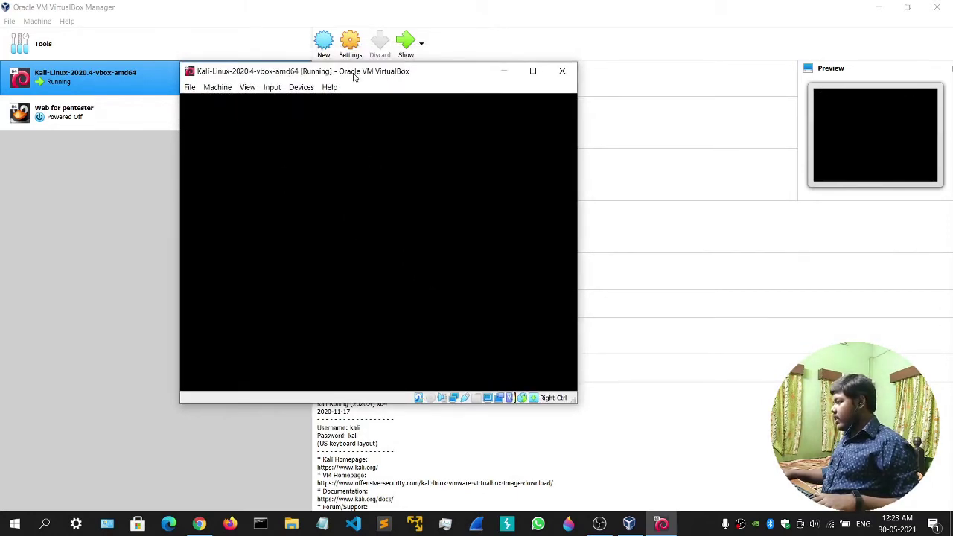
pyautogui.click(533, 73)
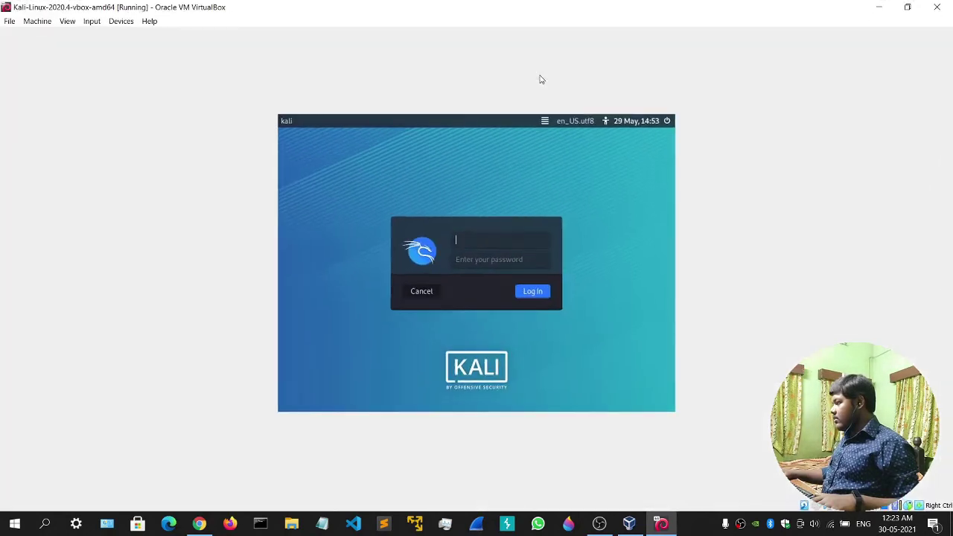
pyautogui.click(908, 7)
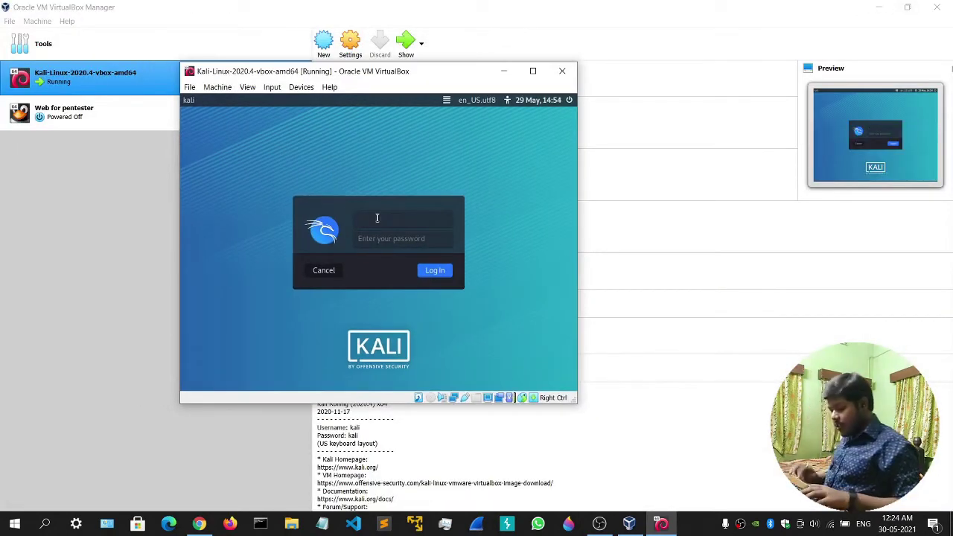
# Step: Log in to Kali with the username kali and the account password
pyautogui.write('kali')
pyautogui.press('Tab')
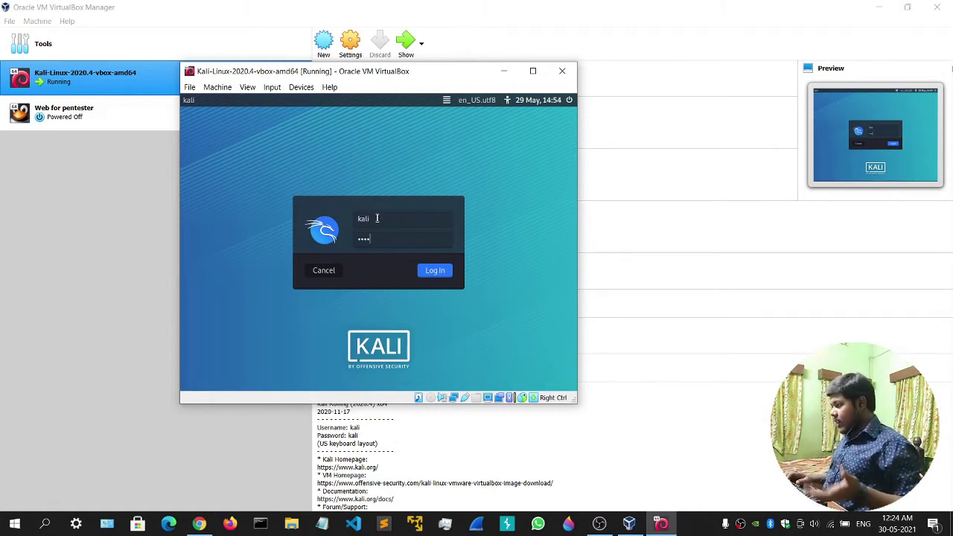
pyautogui.press('Return')
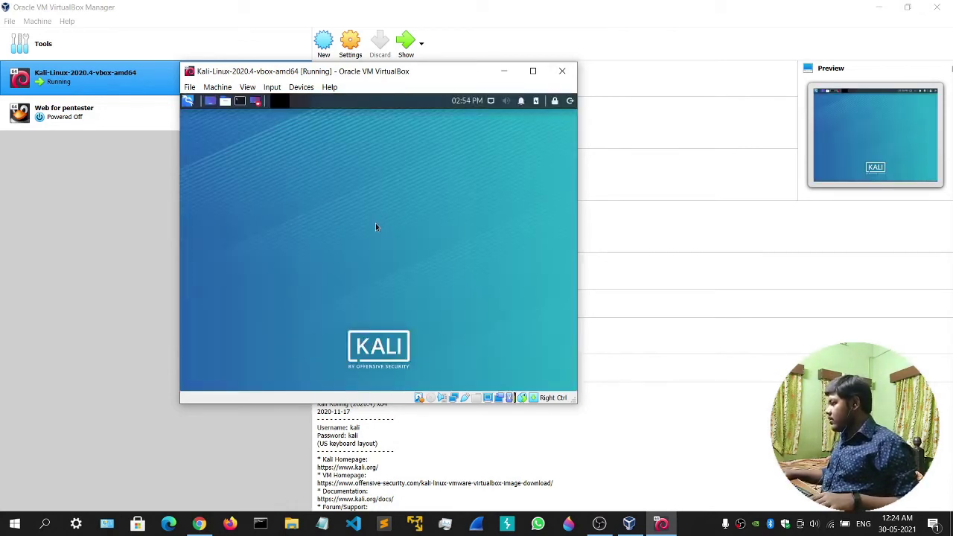
# Step: Maximize the Kali machine's window and switch it to full-screen mode
pyautogui.click(533, 72)
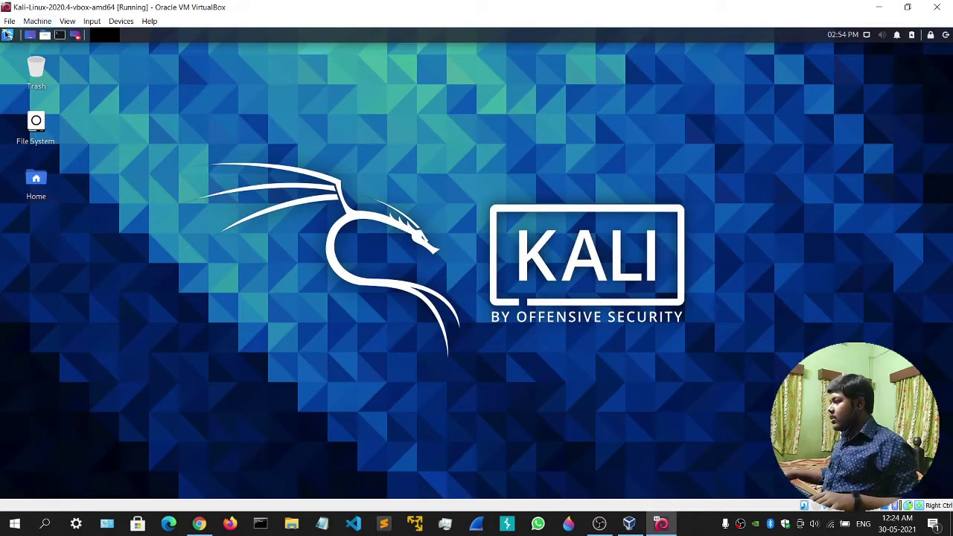
pyautogui.click(73, 23)
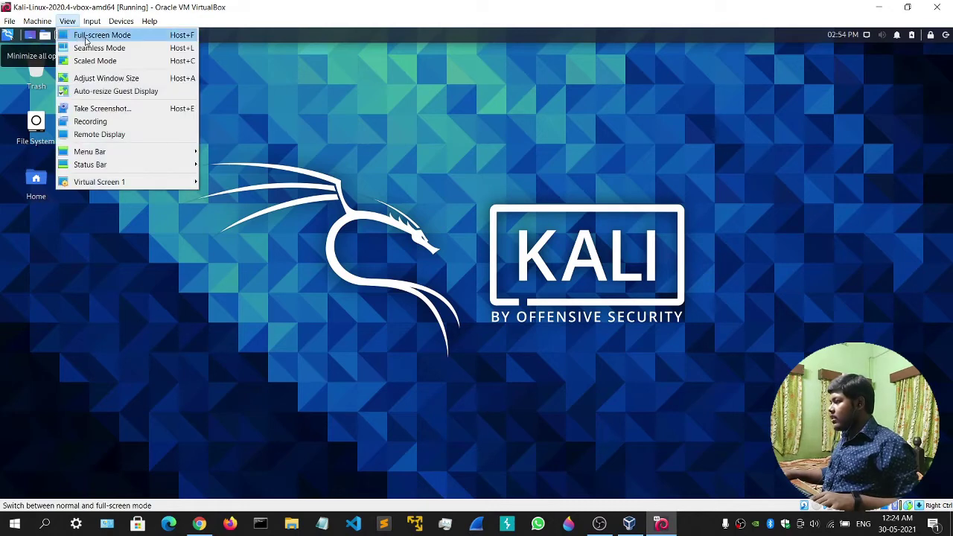
pyautogui.click(84, 37)
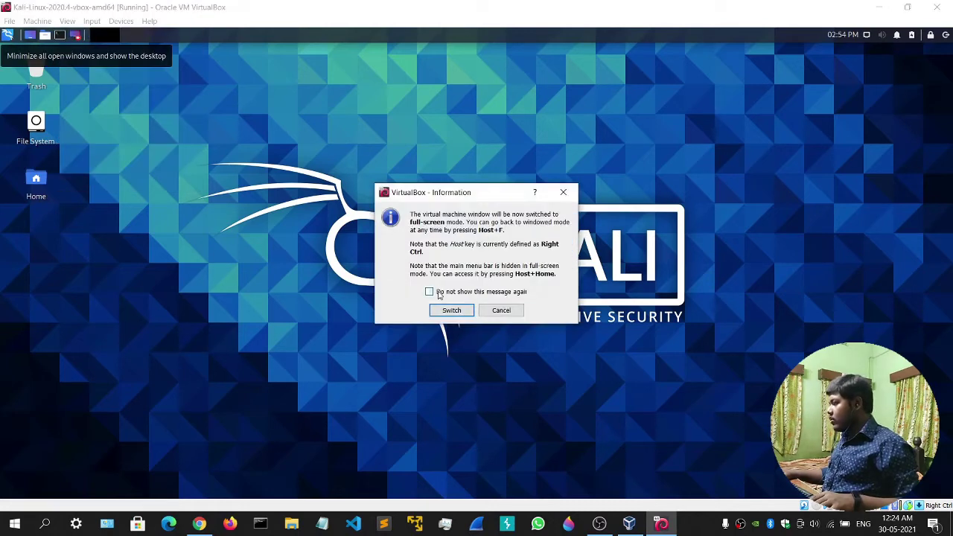
pyautogui.click(456, 311)
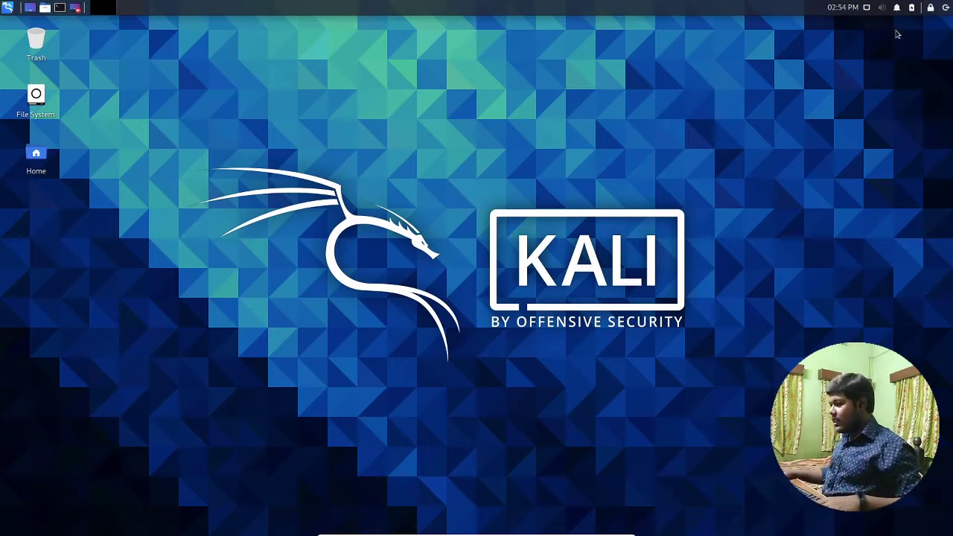
pyautogui.moveTo(526, 532)
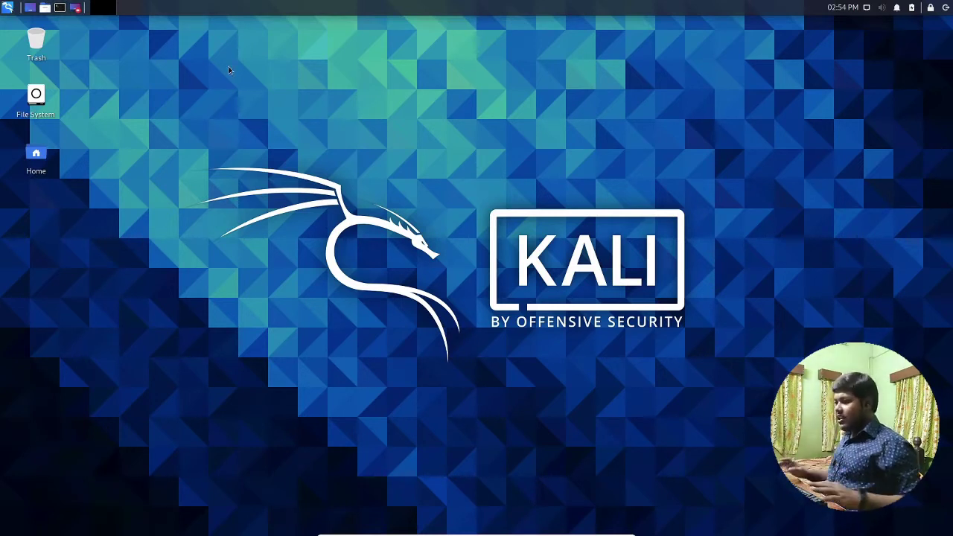
# Step: Browse the tool categories in Kali's applications list, from Information Gathering to Reporting Tools, and close the list
pyautogui.click(8, 9)
pyautogui.click(7, 9)
pyautogui.click(7, 9)
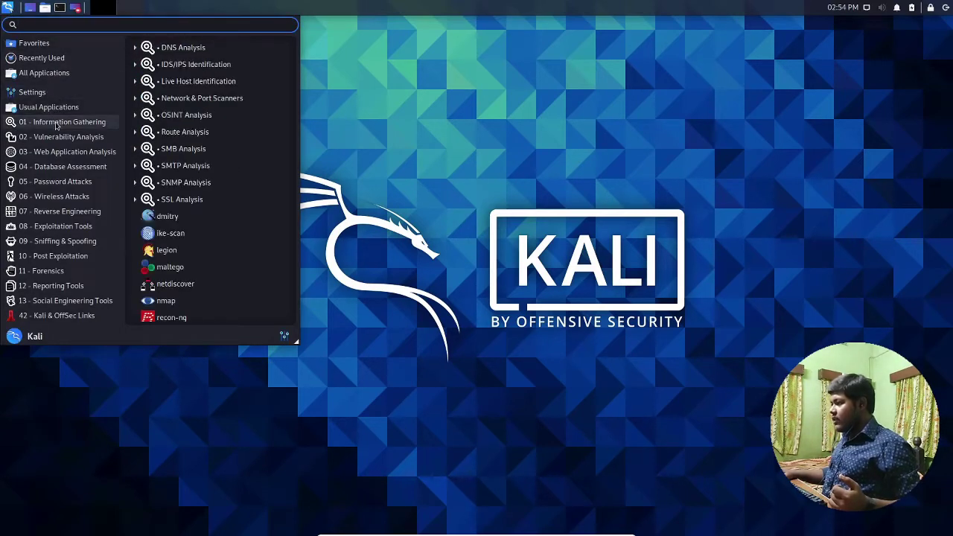
pyautogui.moveTo(72, 142)
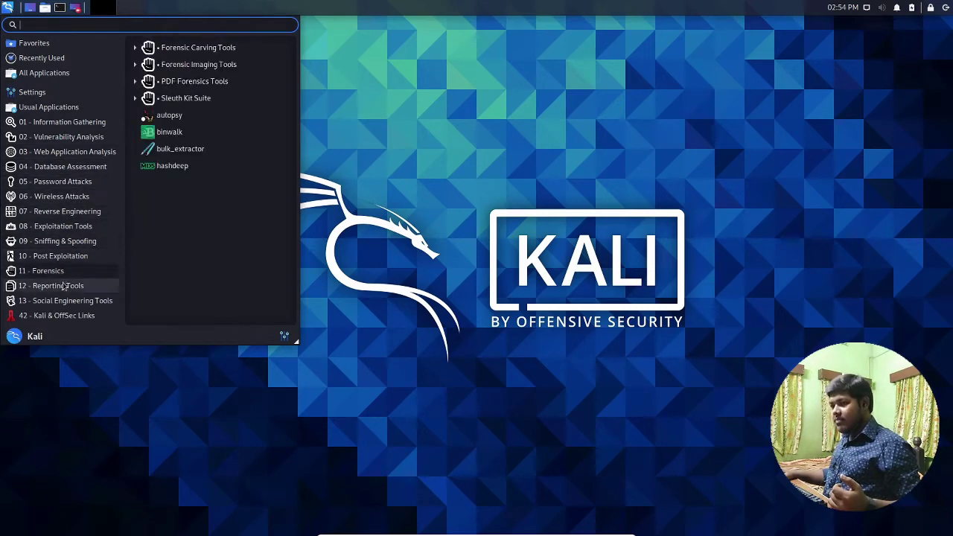
pyautogui.moveTo(107, 198)
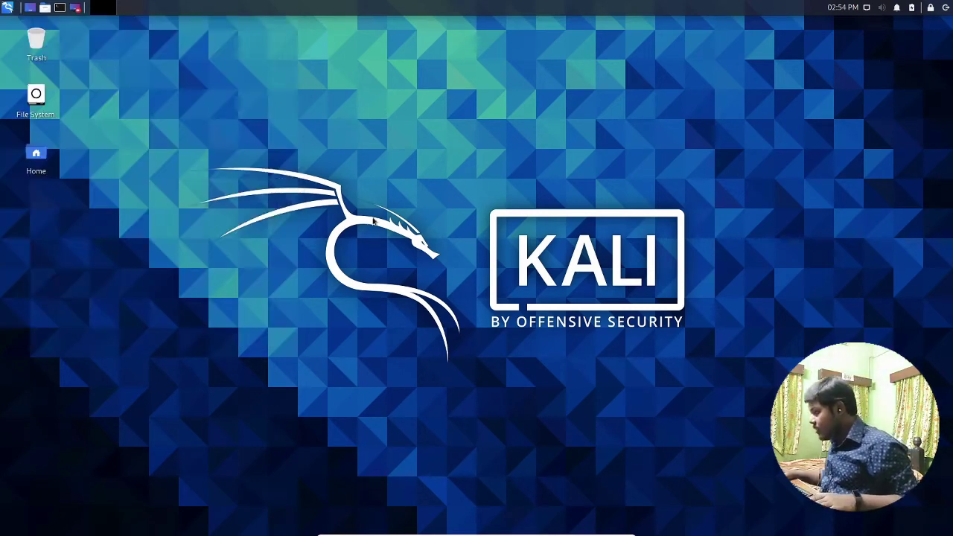
pyautogui.click(359, 336)
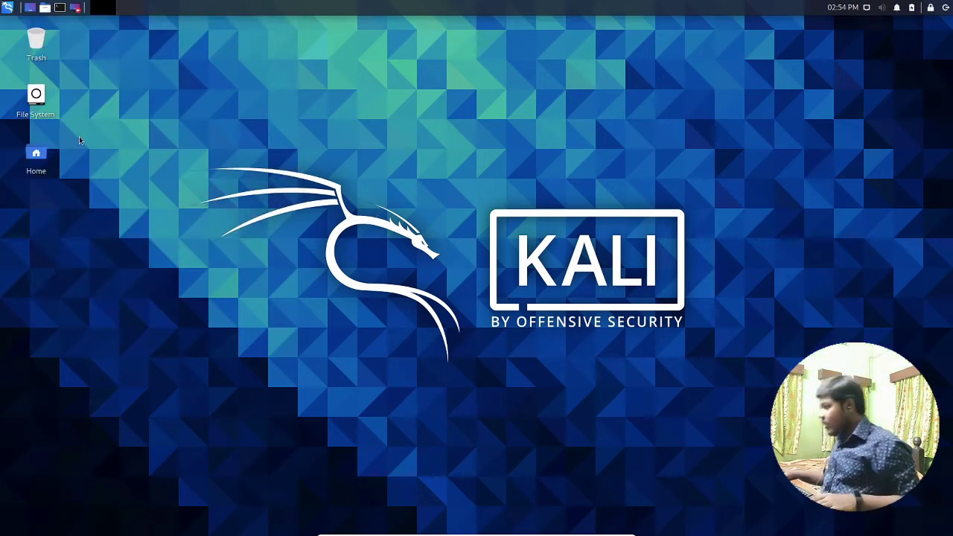
# Step: Open a Kali terminal, enlarge its text several sizes and stretch its window over most of the desktop
pyautogui.click(62, 9)
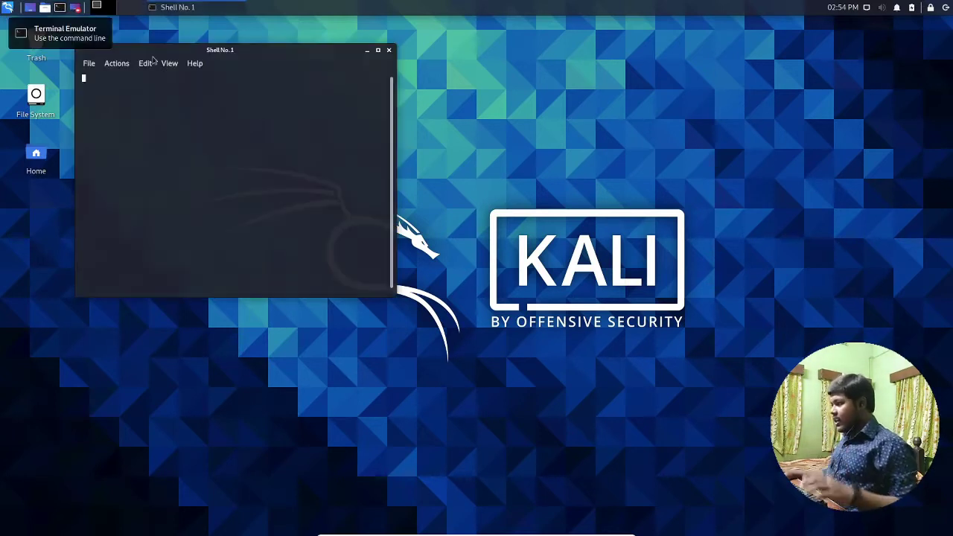
pyautogui.hotkey('ctrl', '+')
pyautogui.hotkey('ctrl', '+')
pyautogui.hotkey('ctrl', '+')
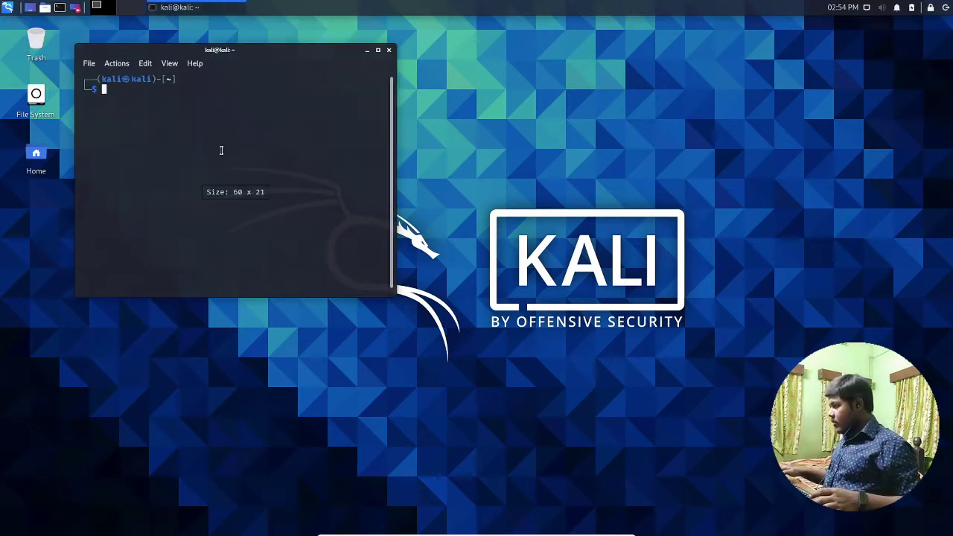
pyautogui.hotkey('ctrl', '+')
pyautogui.hotkey('ctrl', '+')
pyautogui.hotkey('ctrl', '+')
pyautogui.hotkey('ctrl', '+')
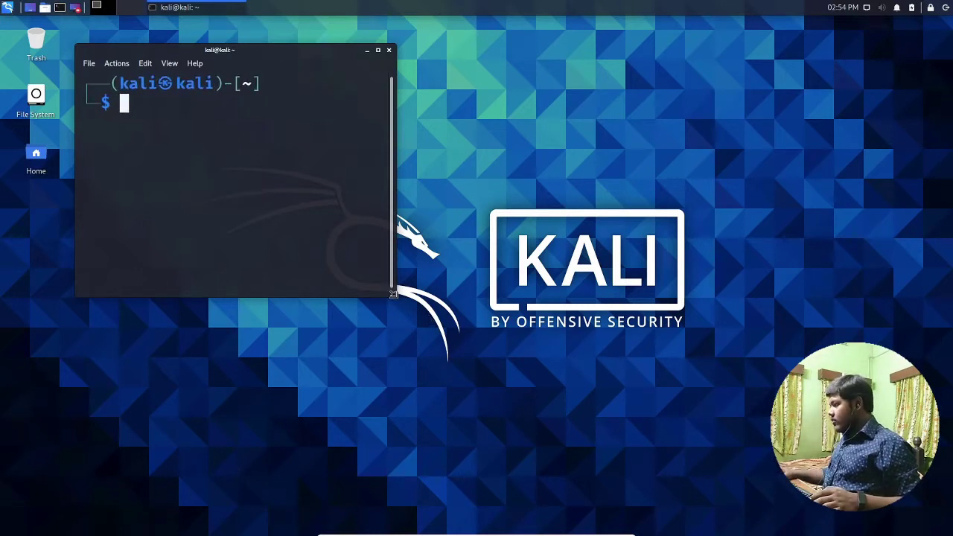
pyautogui.moveTo(395, 297); pyautogui.dragTo(744, 433)
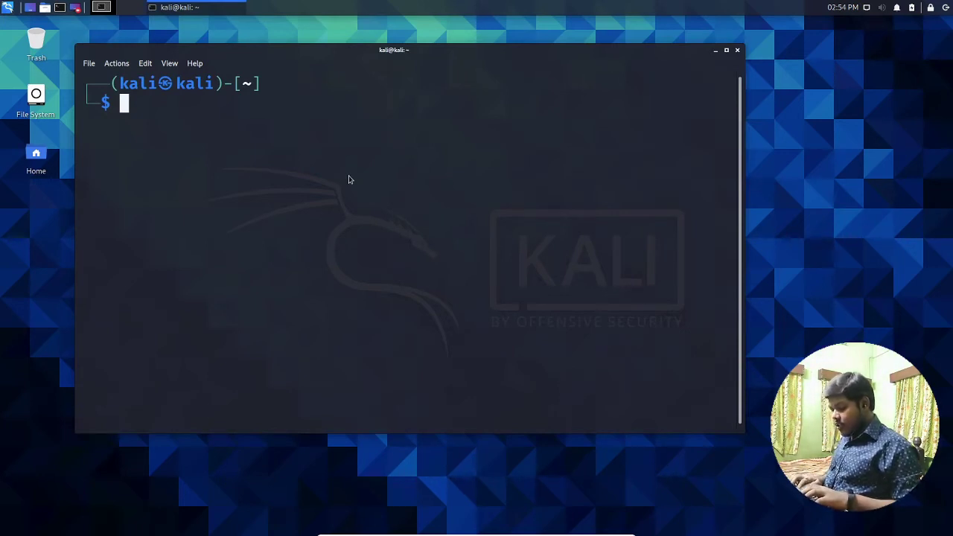
# Step: Check the current user with whoami and change that account's password with passwd, entering the current password and a sufficiently long new one
pyautogui.write('whoami')
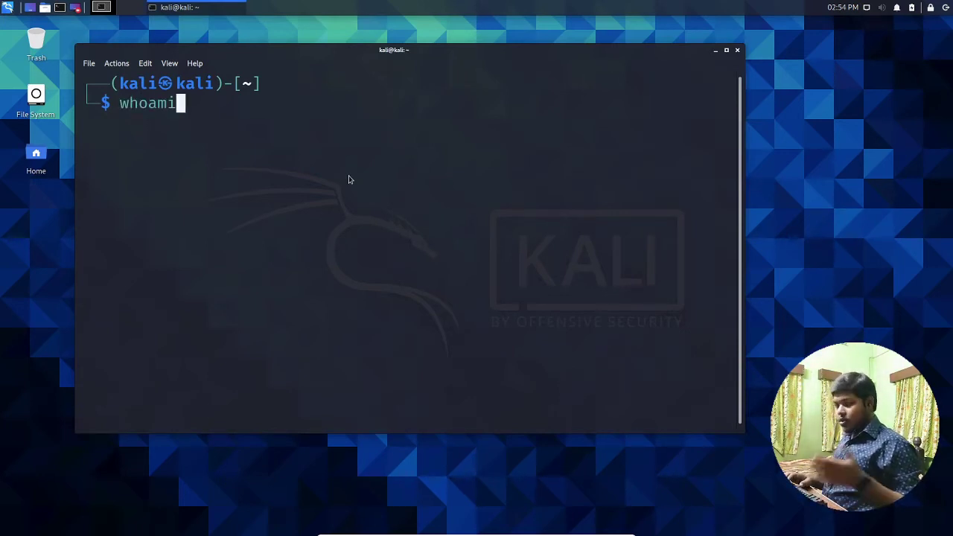
pyautogui.press('Return')
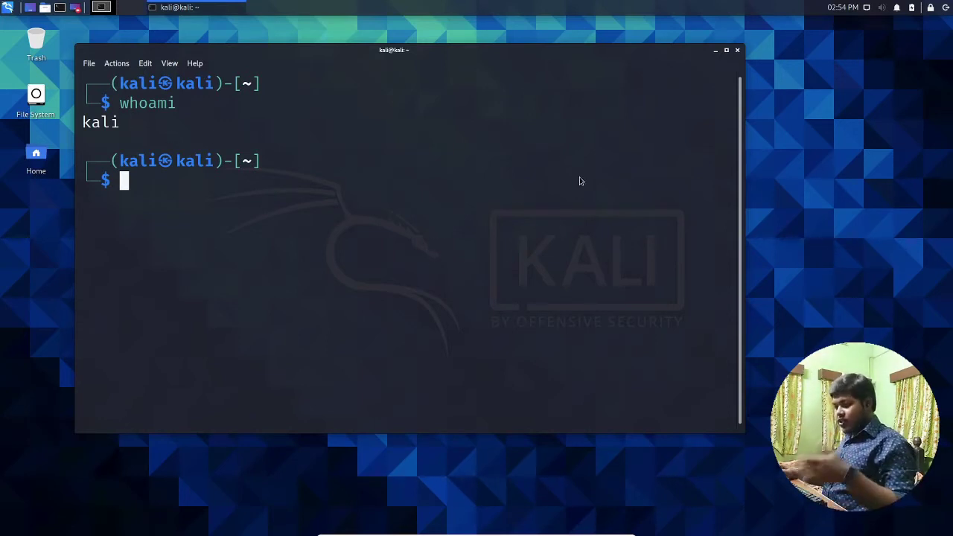
pyautogui.write('passwd')
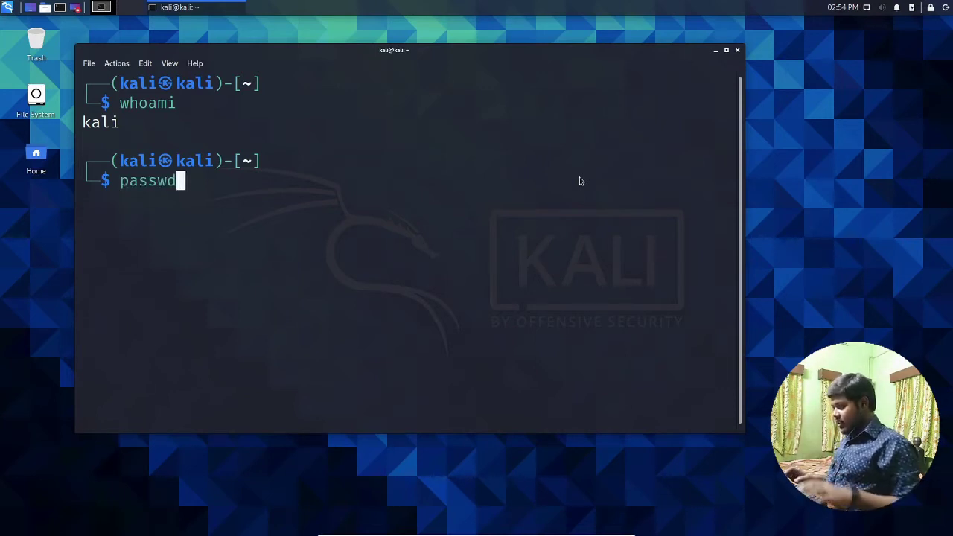
pyautogui.press('Return')
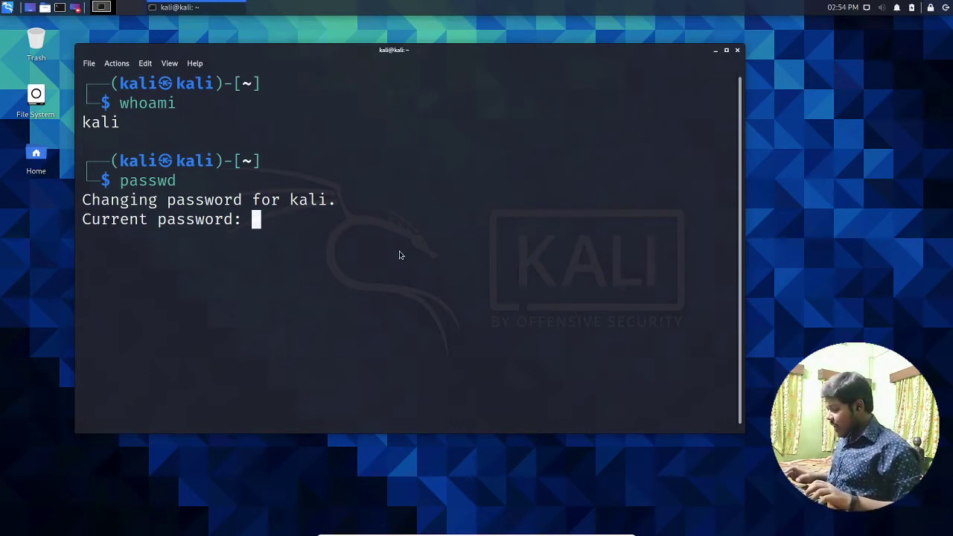
pyautogui.press('Return')
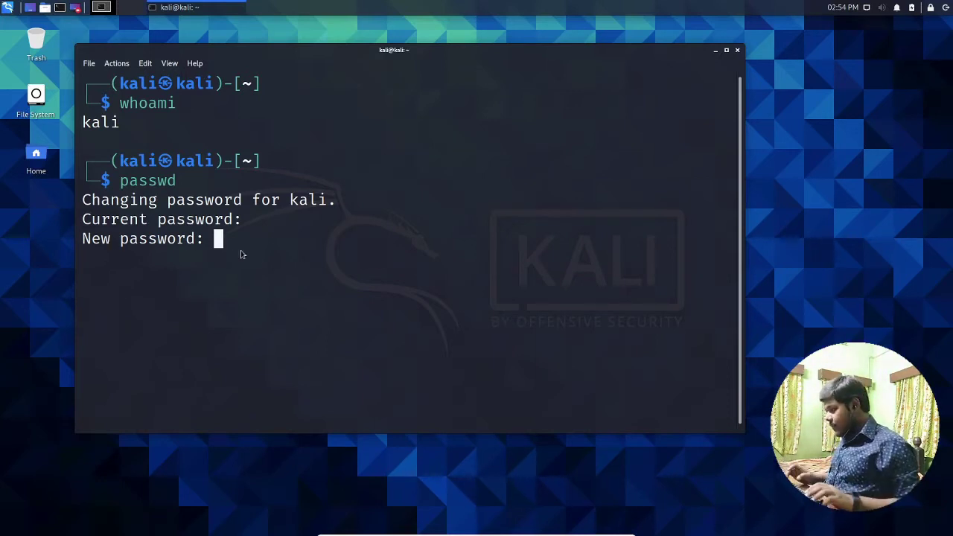
pyautogui.press('Return')
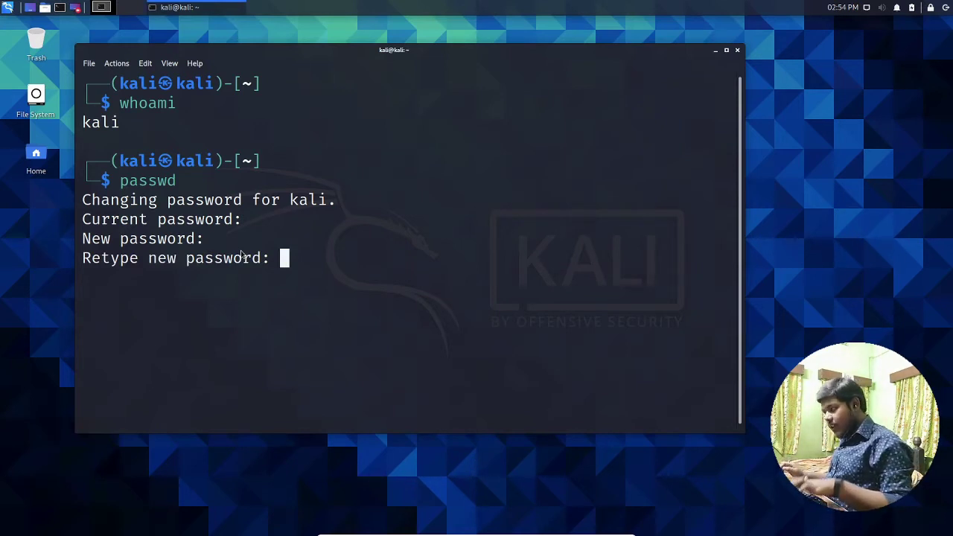
pyautogui.press('Return')
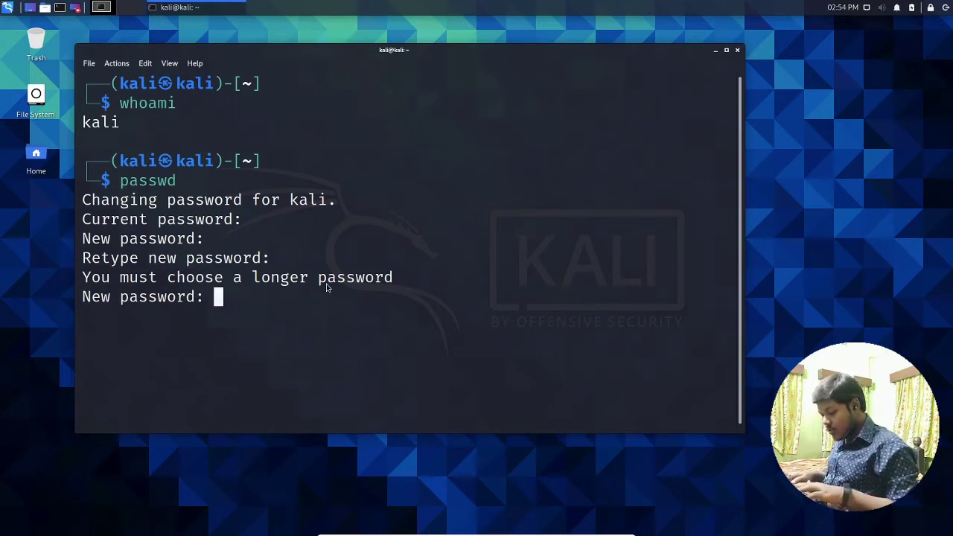
pyautogui.press('Return')
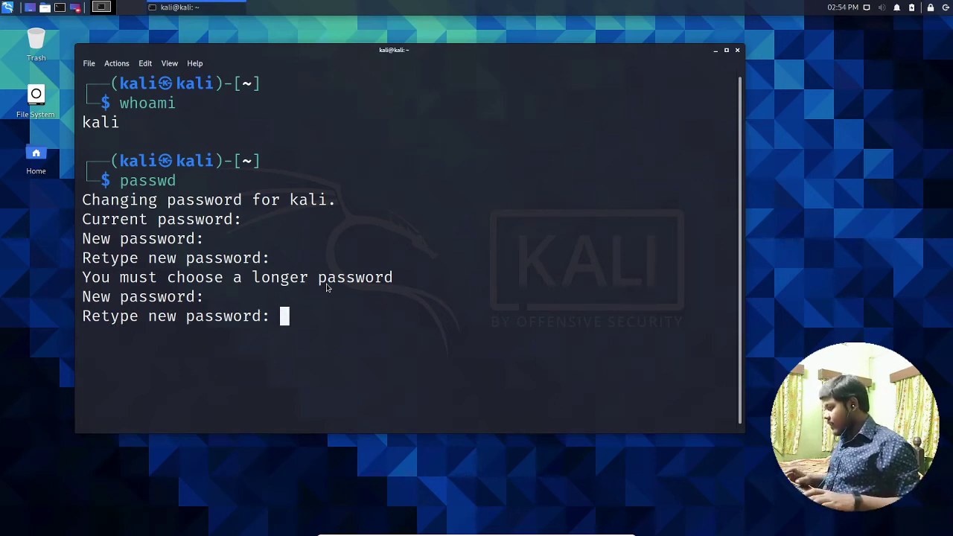
pyautogui.press('Return')
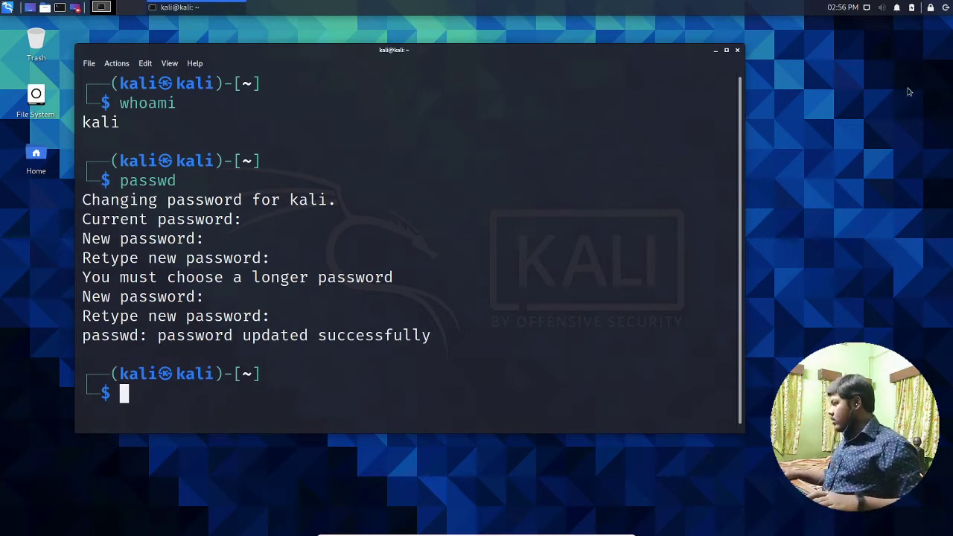
# Step: Close the terminal and log out of the Kali session
pyautogui.click(737, 51)
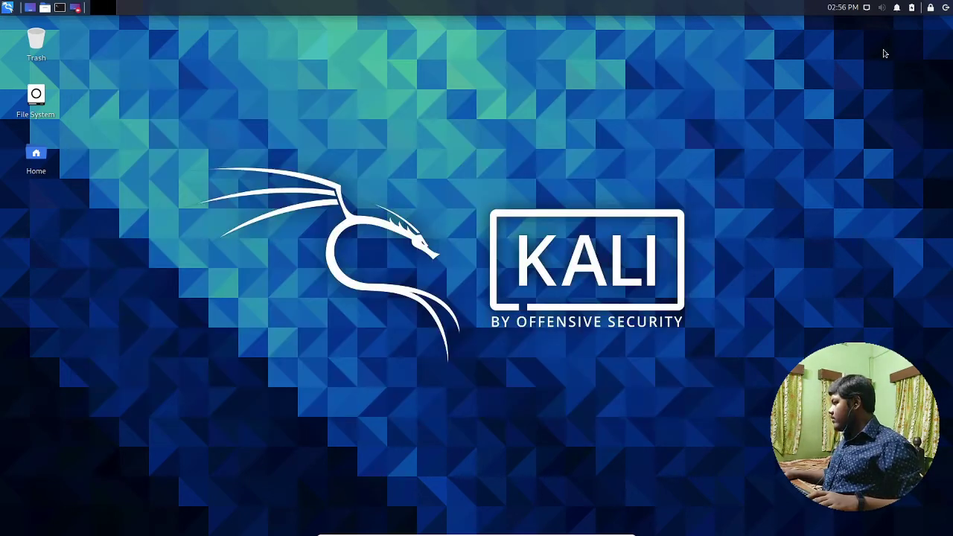
pyautogui.click(947, 8)
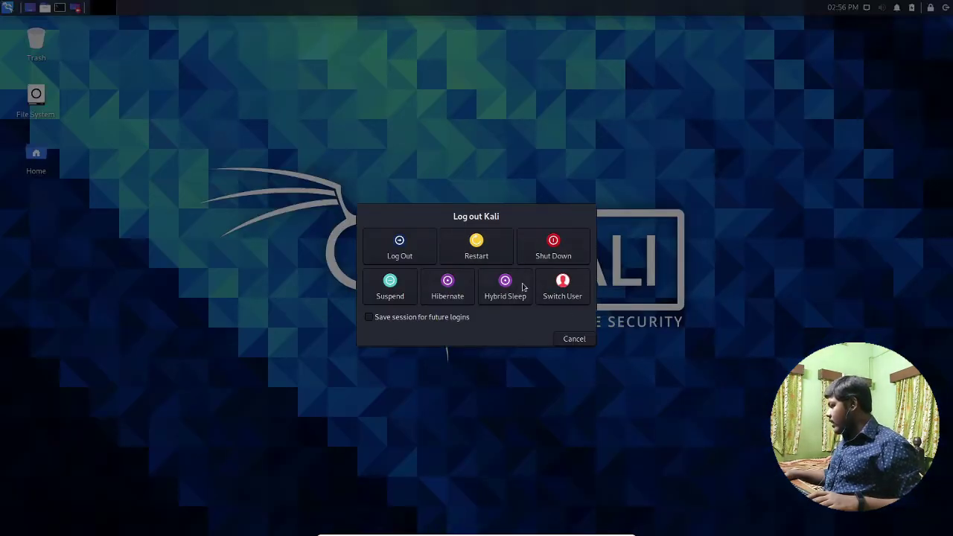
pyautogui.click(415, 253)
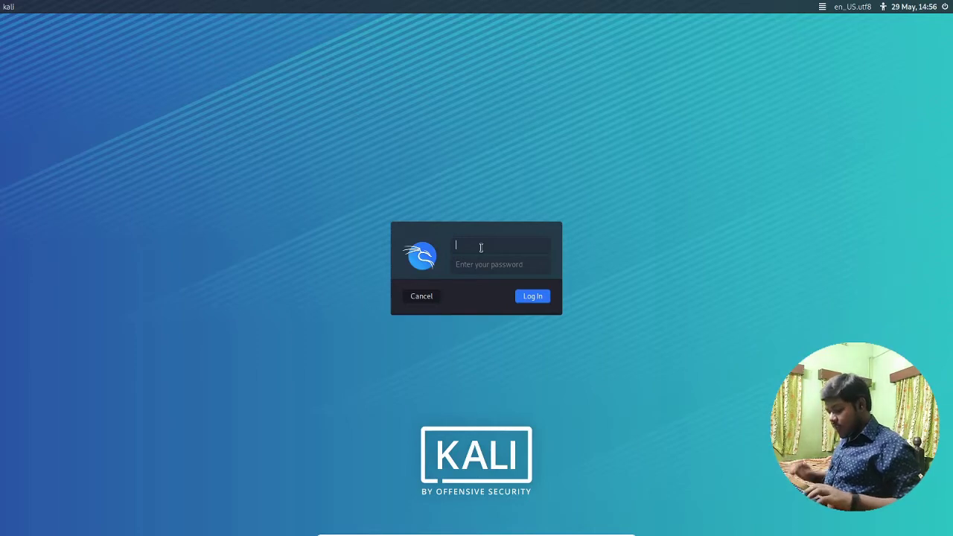
# Step: Log back in to Kali with the username kali and the new account password
pyautogui.write('kali')
pyautogui.press('Tab')
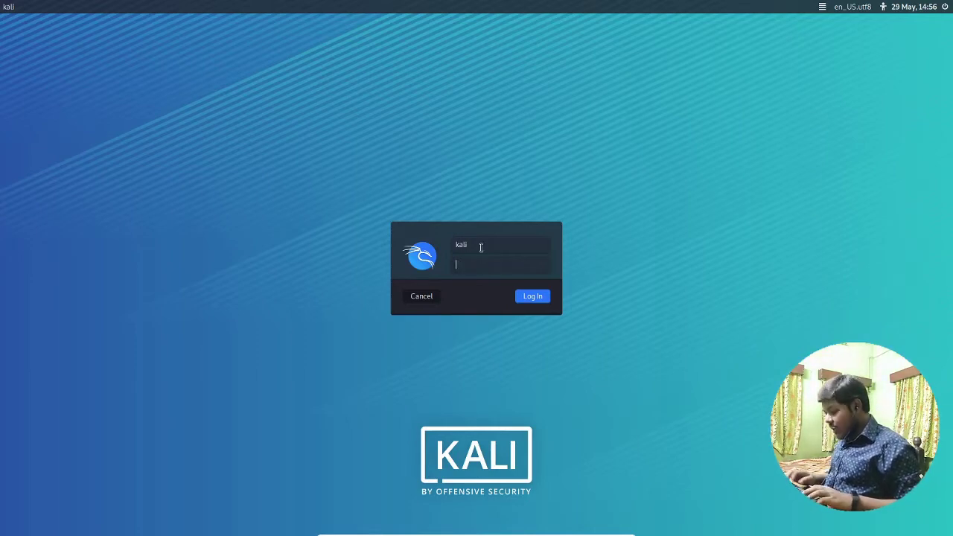
pyautogui.press('Return')
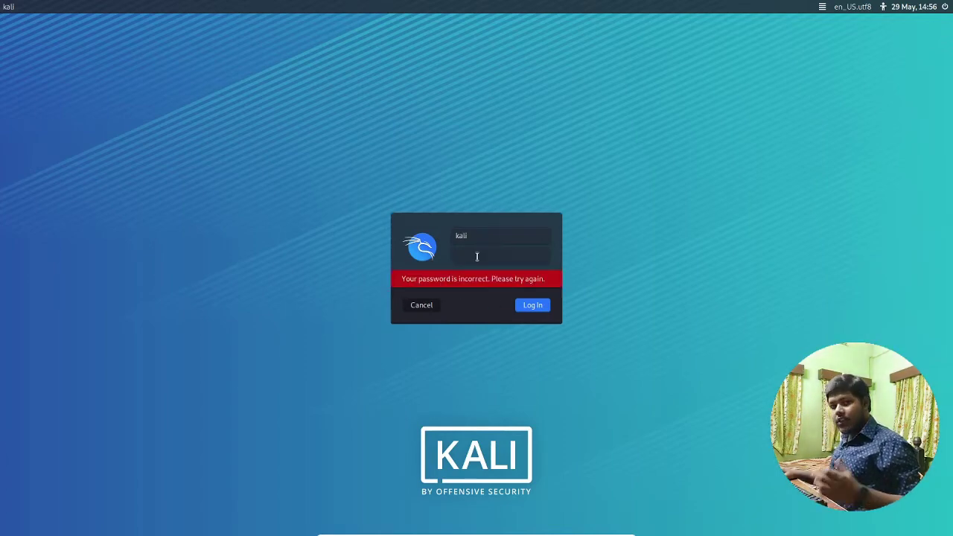
pyautogui.write('k')
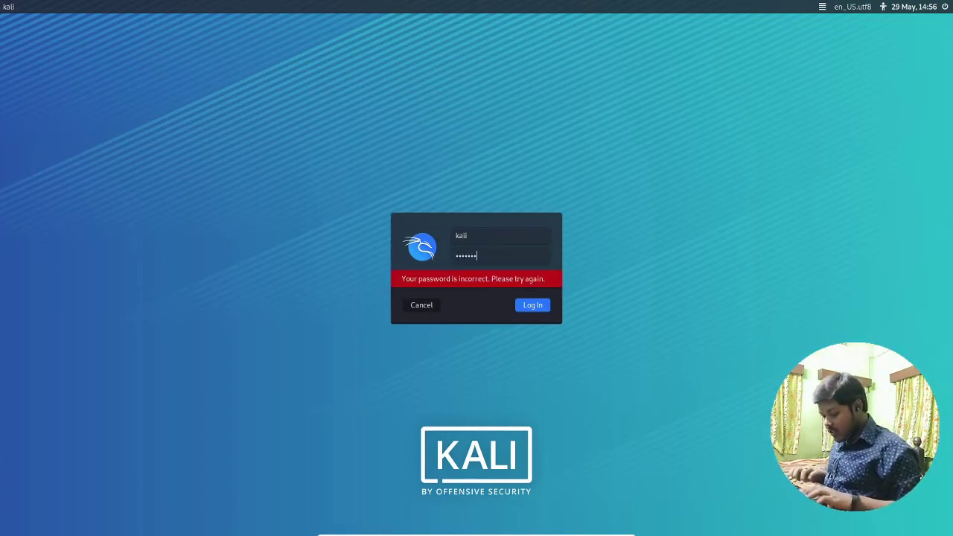
pyautogui.write('•••')
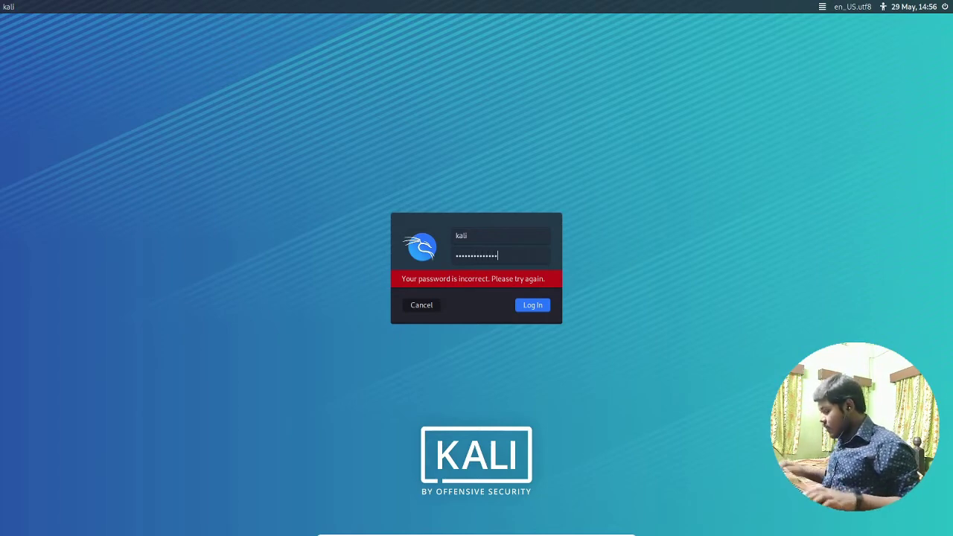
pyautogui.press('Return')
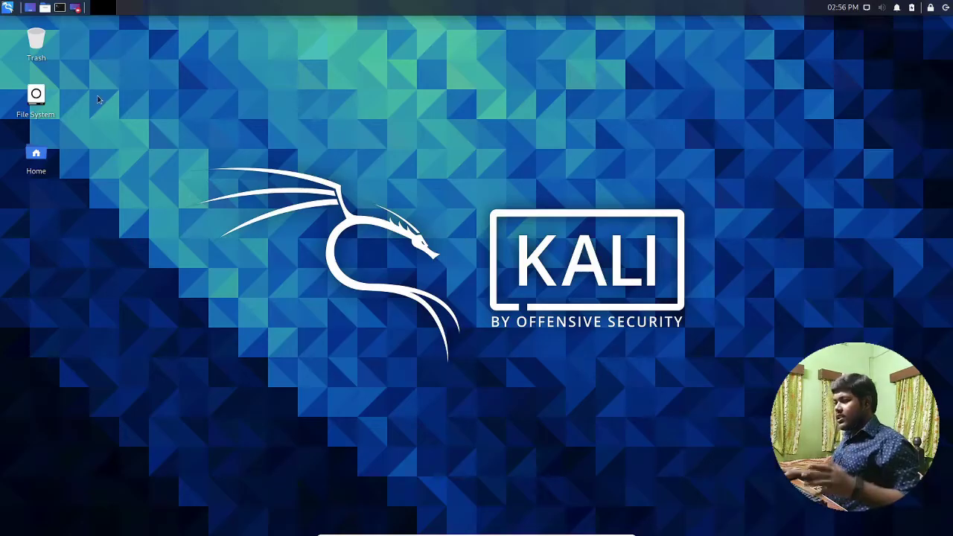
# Step: Open a new Kali terminal and enlarge its text several sizes
pyautogui.click(60, 7)
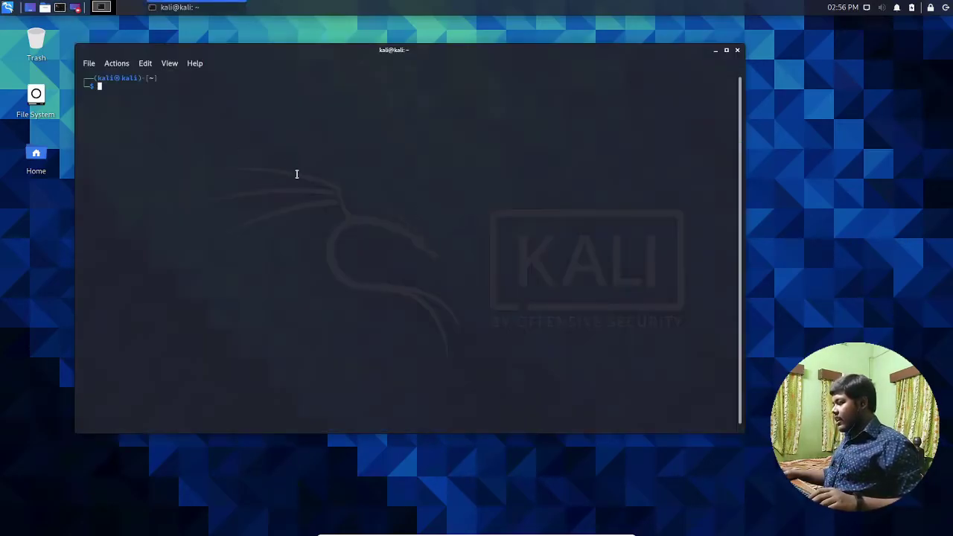
pyautogui.hotkey('ctrl', '+')
pyautogui.hotkey('ctrl', '+')
pyautogui.hotkey('ctrl', '+')
pyautogui.hotkey('ctrl', '+')
pyautogui.hotkey('ctrl', '+')
pyautogui.hotkey('ctrl', '+')
pyautogui.hotkey('ctrl', '+')
pyautogui.hotkey('ctrl', '+')
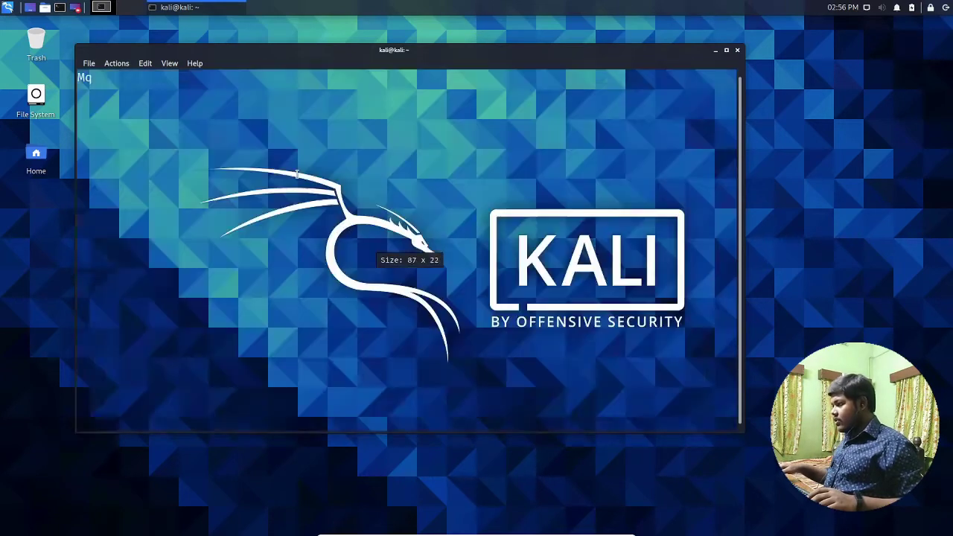
pyautogui.write('top')
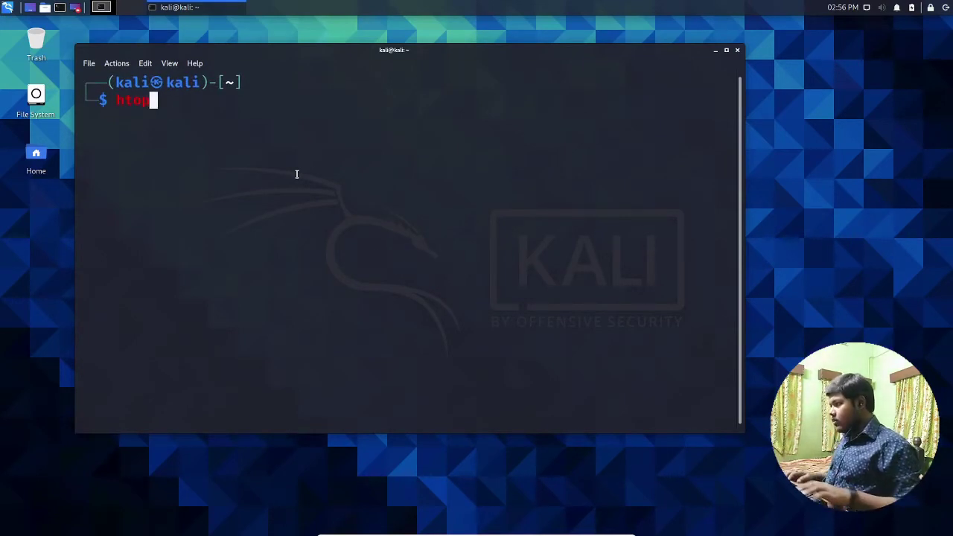
pyautogui.press('BackSpace')
pyautogui.press('BackSpace')
pyautogui.press('BackSpace')
pyautogui.press('BackSpace')
pyautogui.write('n')
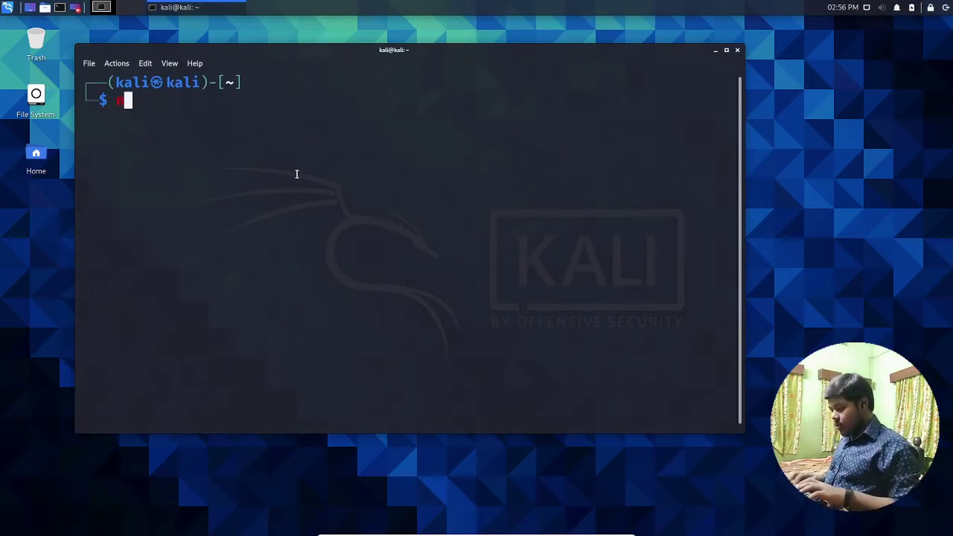
pyautogui.write('eofe')
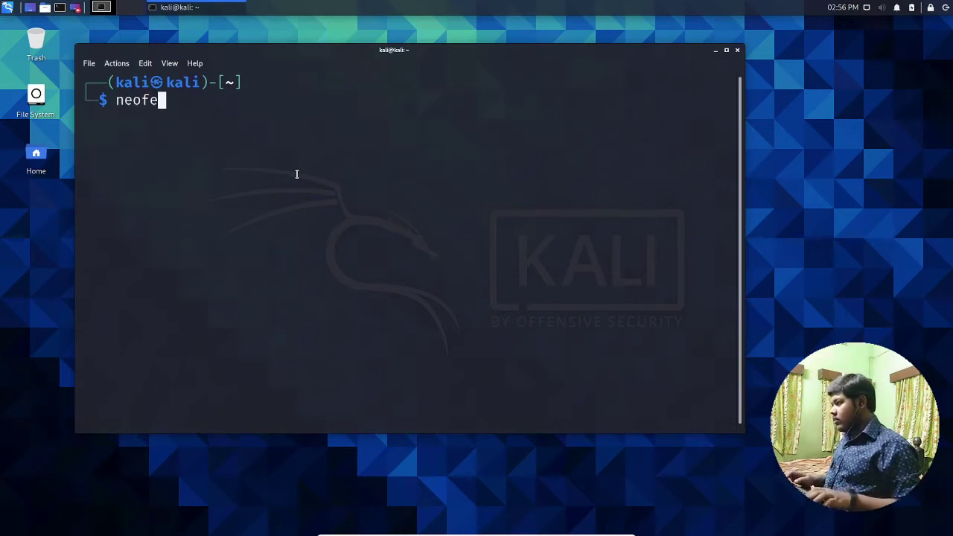
pyautogui.write('tch')
pyautogui.press('BackSpace')
pyautogui.press('BackSpace')
pyautogui.press('BackSpace')
pyautogui.press('BackSpace')
pyautogui.press('BackSpace')
pyautogui.press('BackSpace')
pyautogui.press('BackSpace')
pyautogui.press('BackSpace')
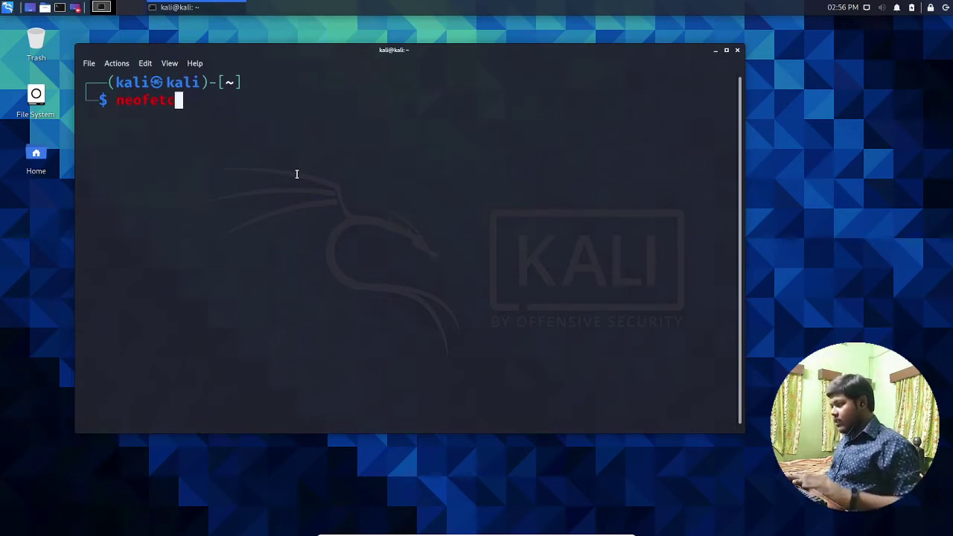
# Step: Run sqlmap without options in the terminal and end the terminal session with exit
pyautogui.write('sqlmap')
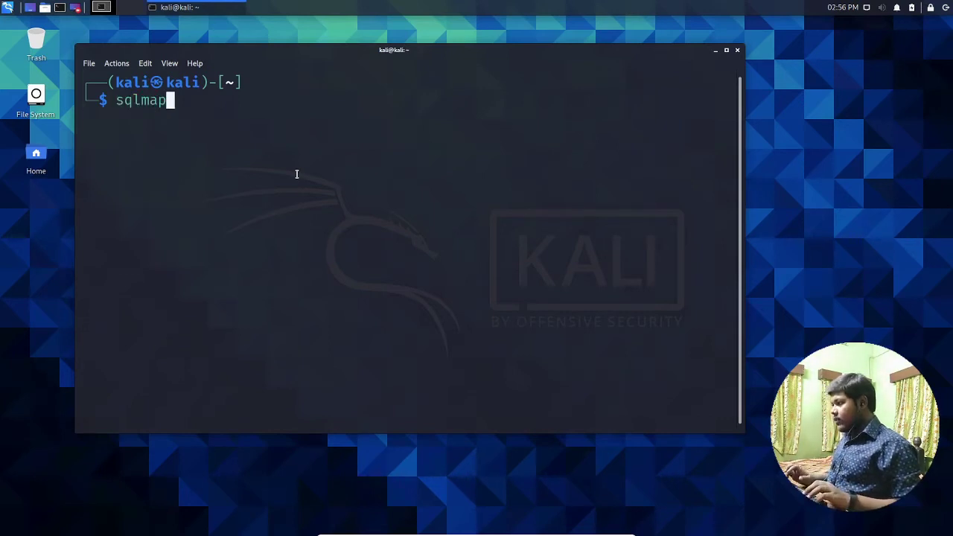
pyautogui.press('Return')
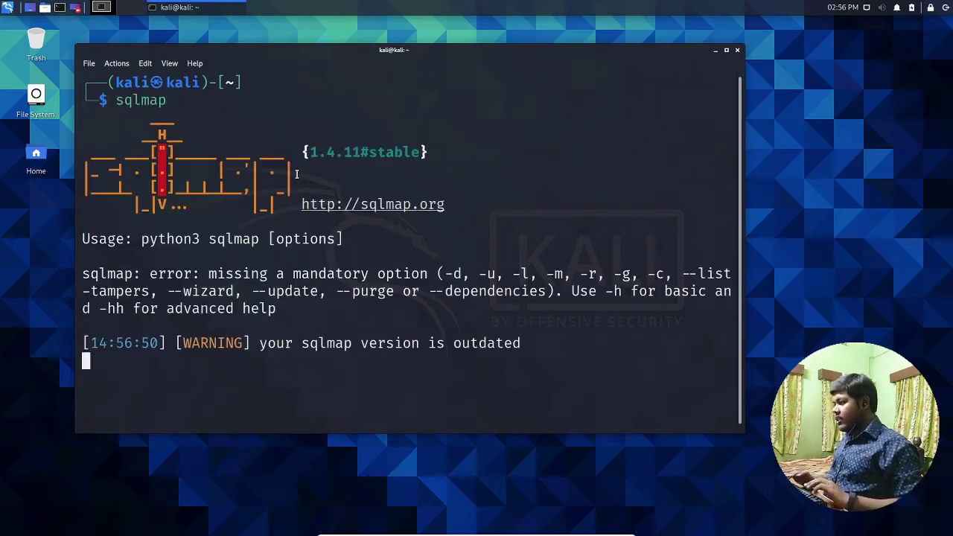
pyautogui.write("exit'")
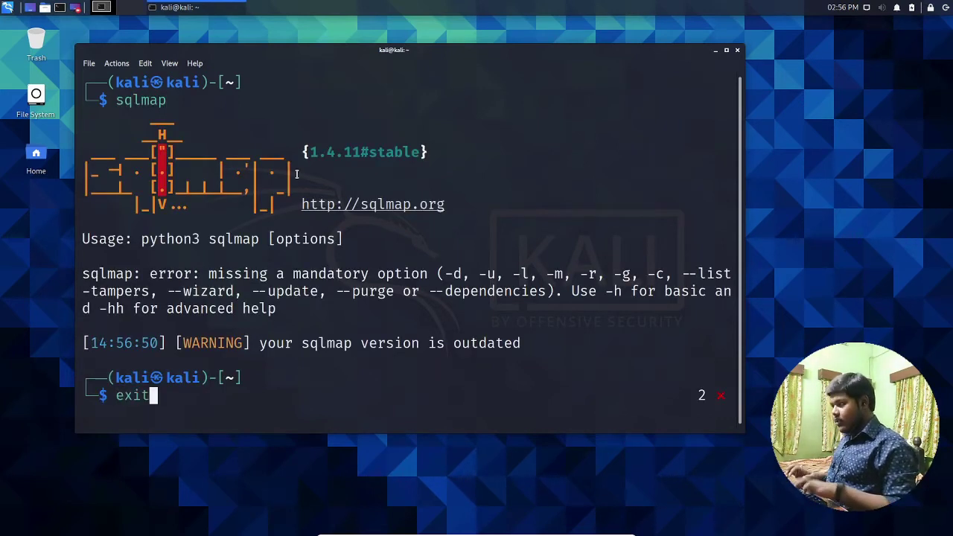
pyautogui.press('Return')
pyautogui.hotkey('ctrl', 'c')
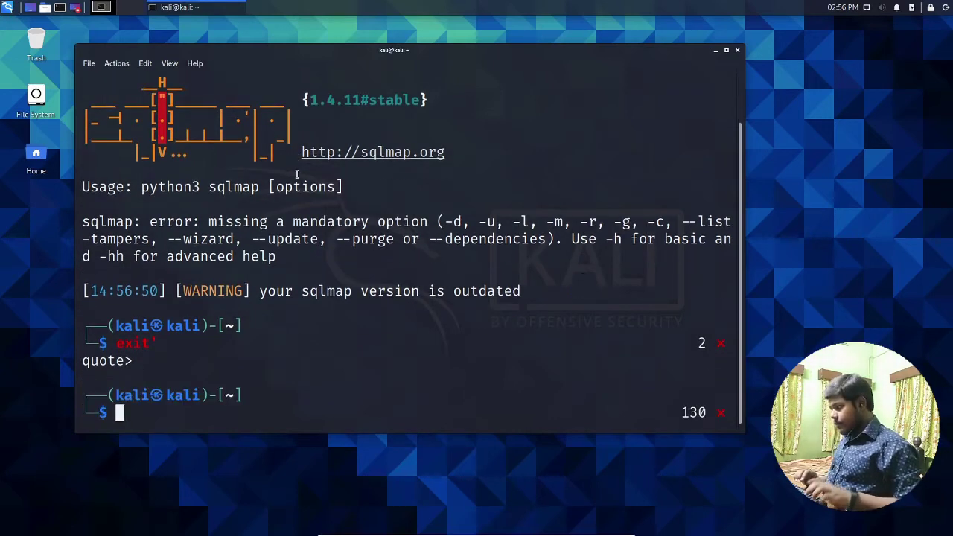
pyautogui.write('exit')
pyautogui.press('Return')
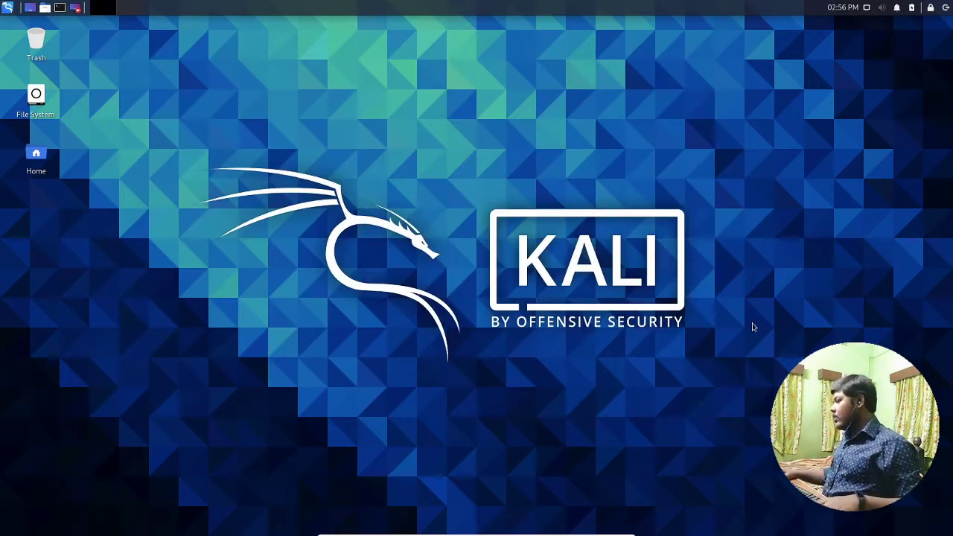
# Step: Take the Kali machine out of full-screen mode and switch to the Oracle VM VirtualBox Manager
pyautogui.moveTo(586, 532)
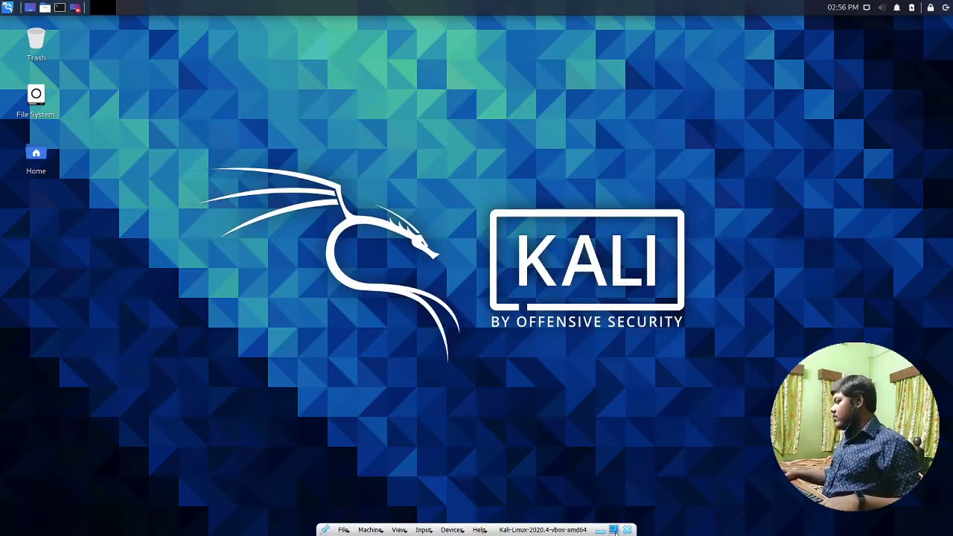
pyautogui.click(611, 529)
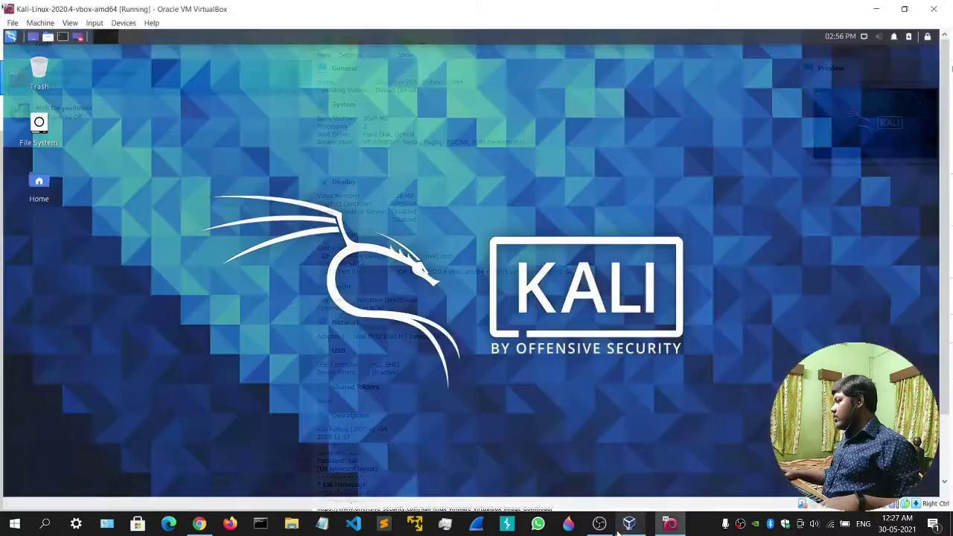
pyautogui.hotkey('alt', 'Tab')
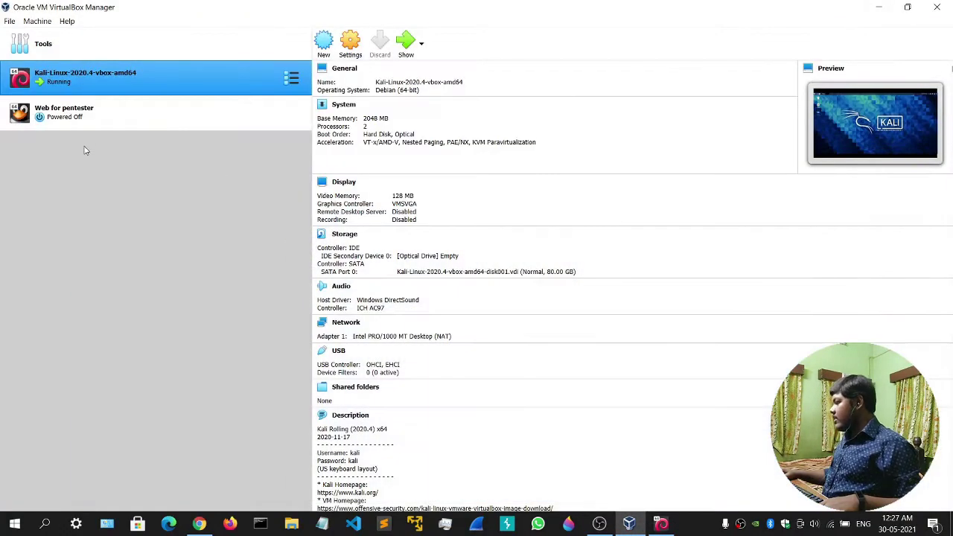
# Step: Start the Web for pentester machine and open the file chooser for adding a virtual optical disk image
pyautogui.click(81, 126)
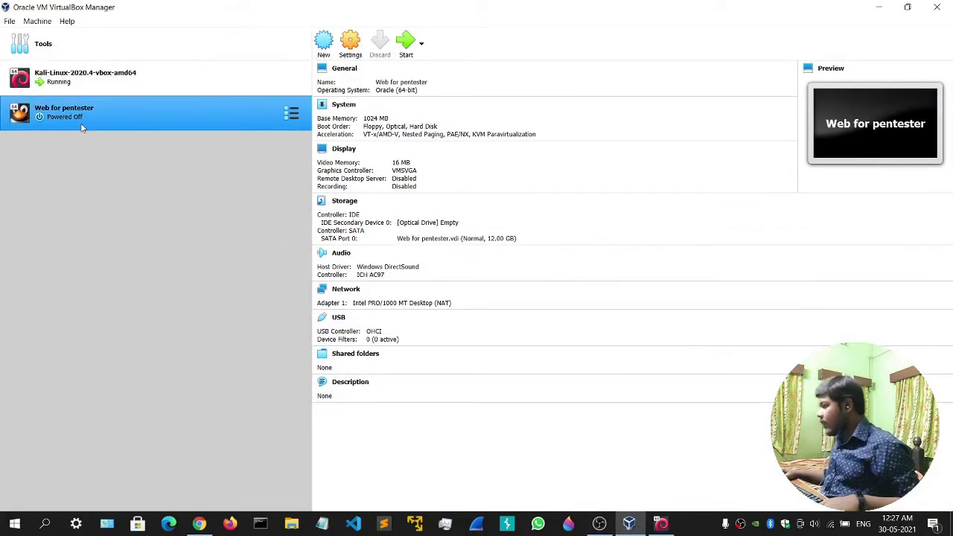
pyautogui.click(409, 49)
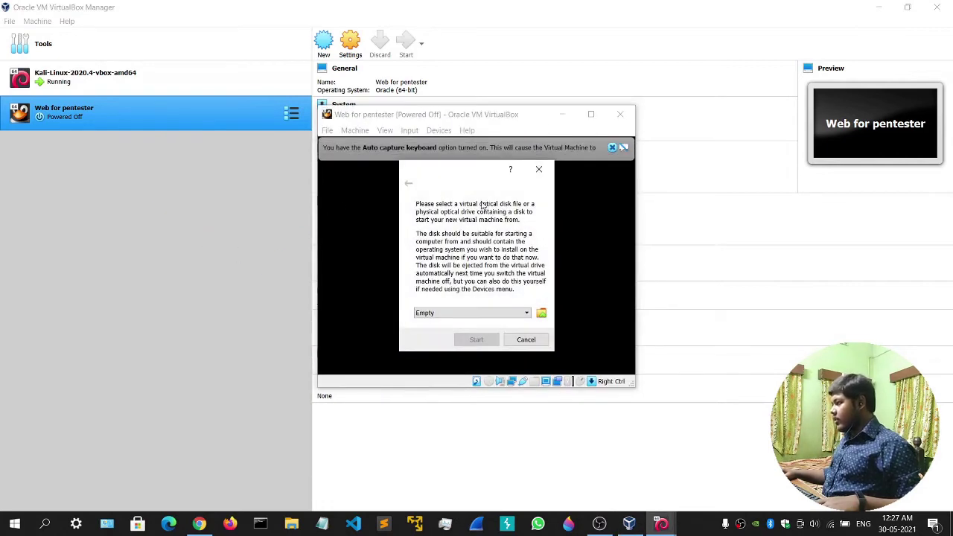
pyautogui.click(541, 313)
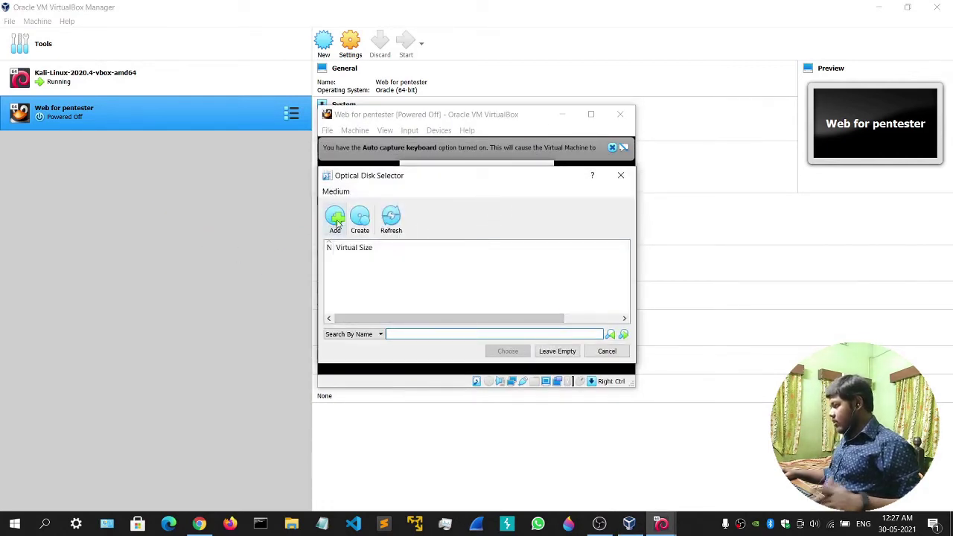
pyautogui.click(336, 219)
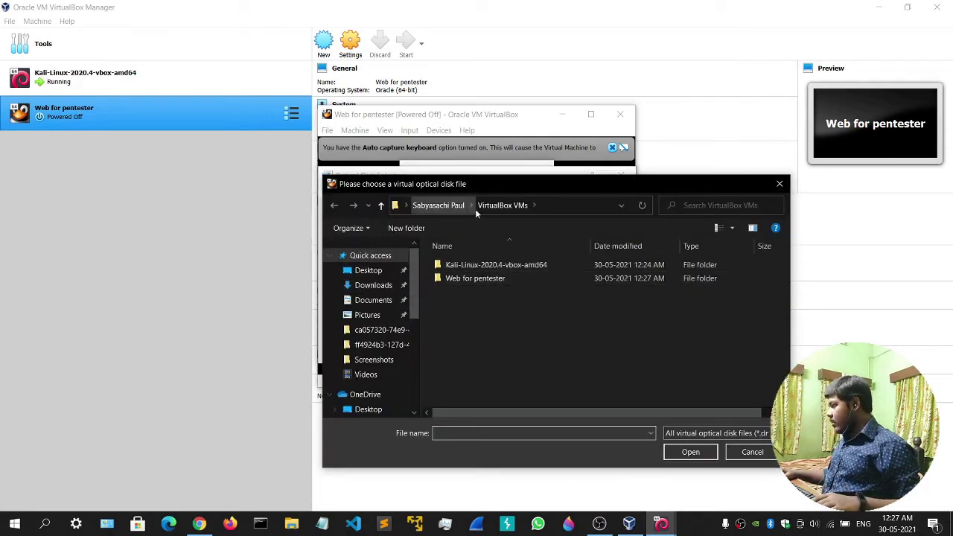
# Step: Add web_for_pentester_i386.iso from the labVideo folder on Drive (E:) and choose it as the machine's startup disk
pyautogui.click(376, 375)
pyautogui.scroll(-3, 378, 395)
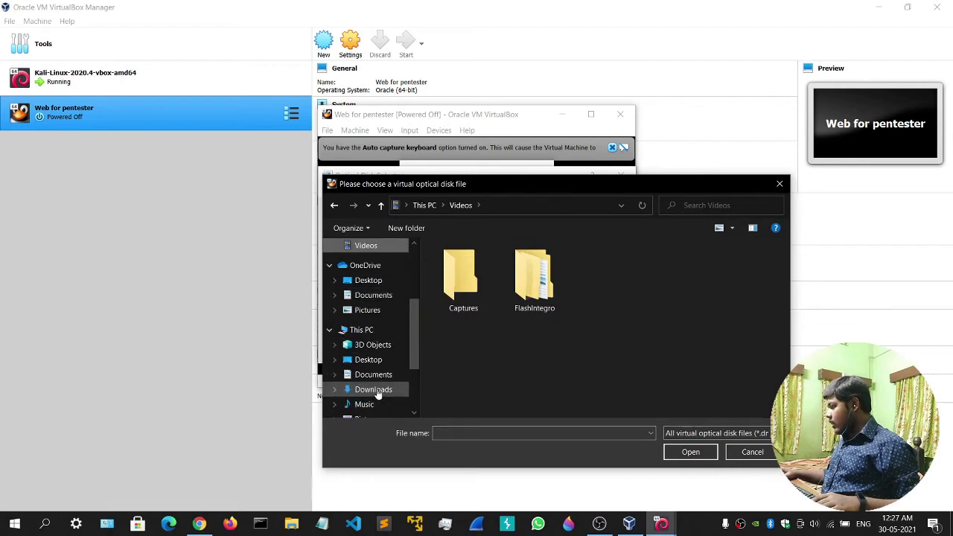
pyautogui.scroll(-2, 377, 394)
pyautogui.click(370, 380)
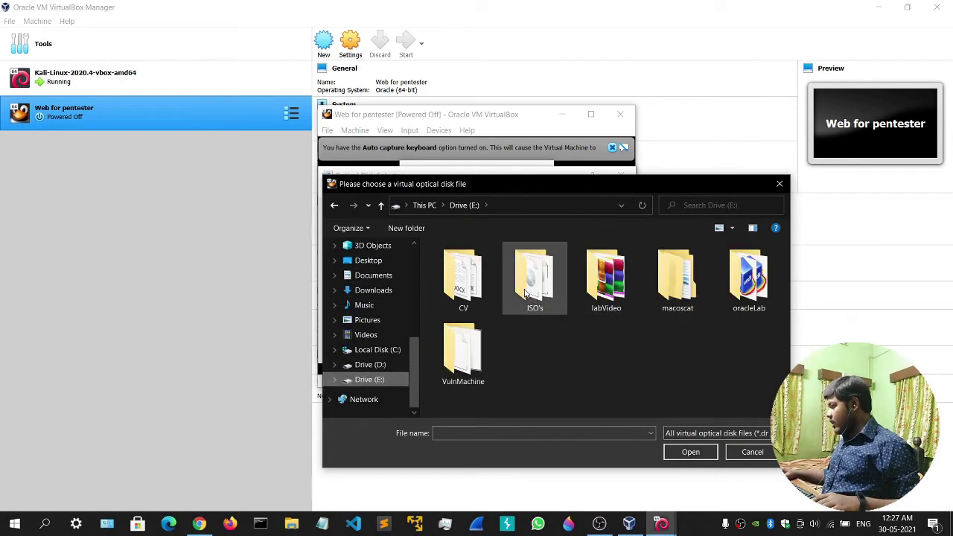
pyautogui.doubleClick(597, 300)
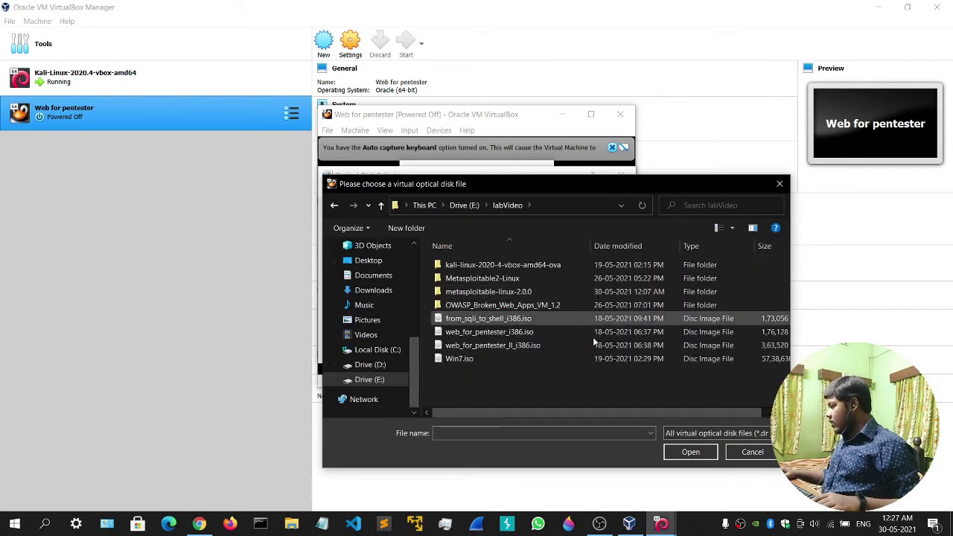
pyautogui.click(496, 335)
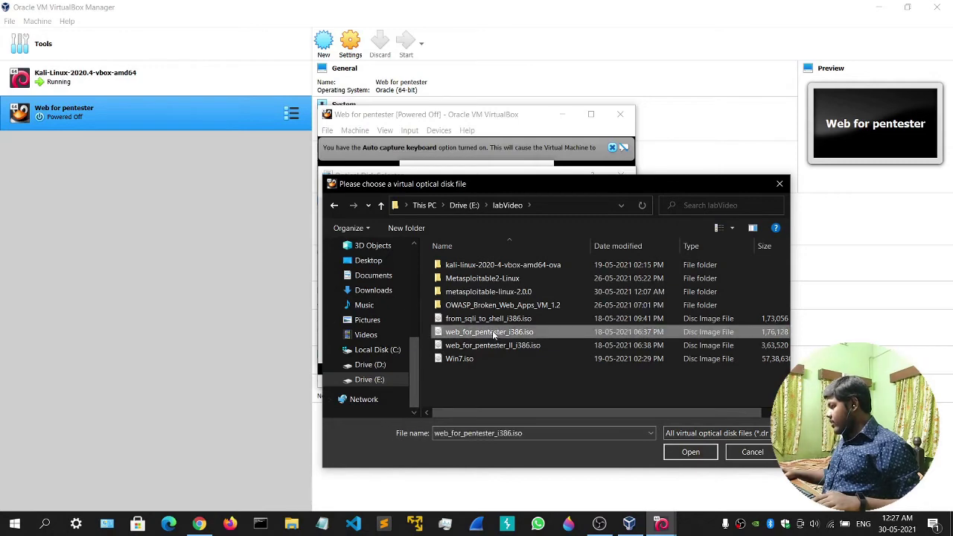
pyautogui.click(666, 452)
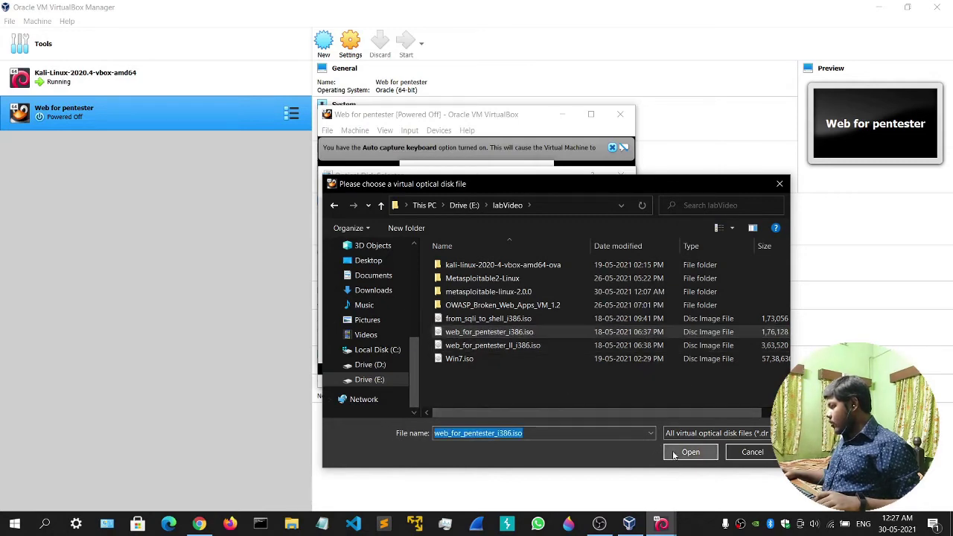
pyautogui.click(521, 353)
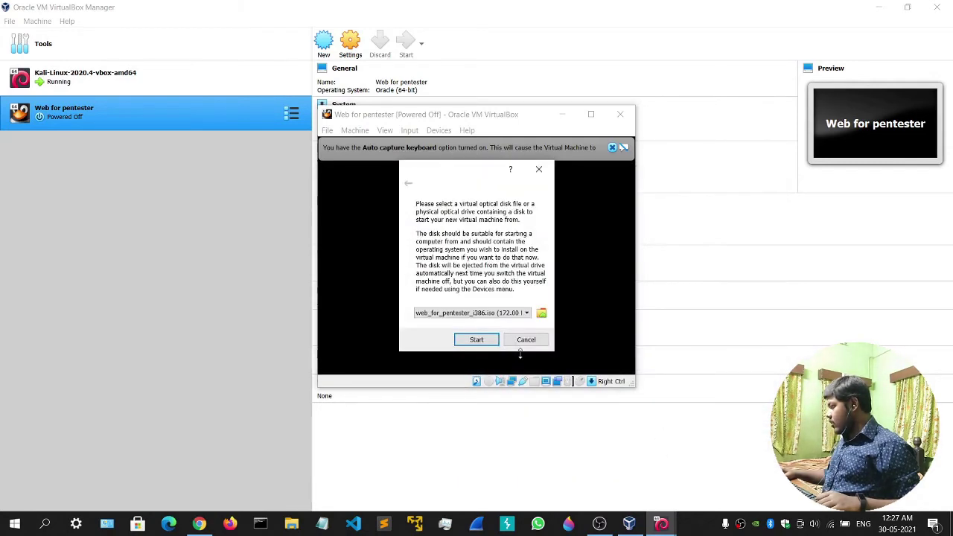
# Step: Boot Web for pentester from the chosen disk image, dismiss the keyboard capture notice, and slightly widen the machine's window
pyautogui.click(484, 338)
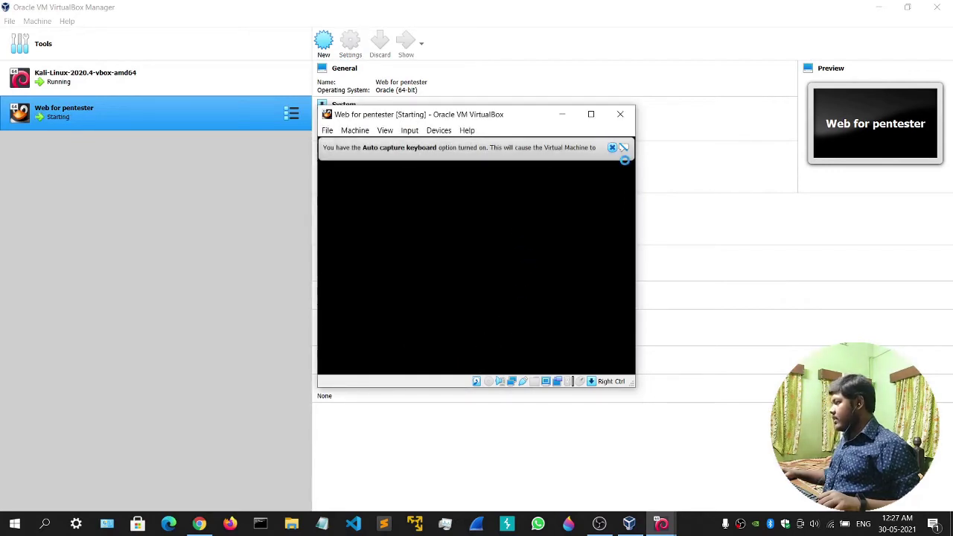
pyautogui.click(625, 150)
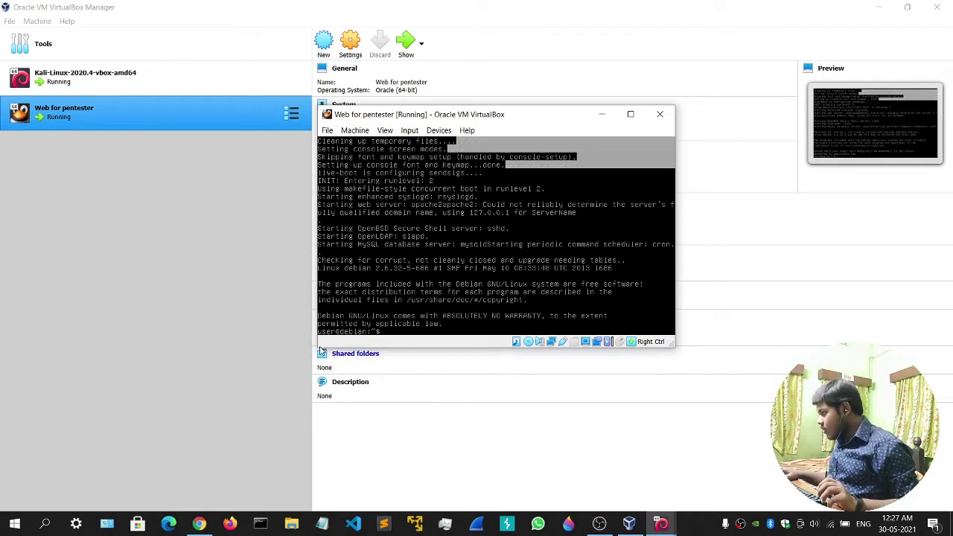
pyautogui.moveTo(319, 346)
pyautogui.mouseDown()
pyautogui.moveTo(276, 350)
pyautogui.moveTo(305, 349)
pyautogui.mouseUp()
# Step: Let the Web for pentester console capture input without showing the message again, and run ifconfig in it
pyautogui.click(387, 277)
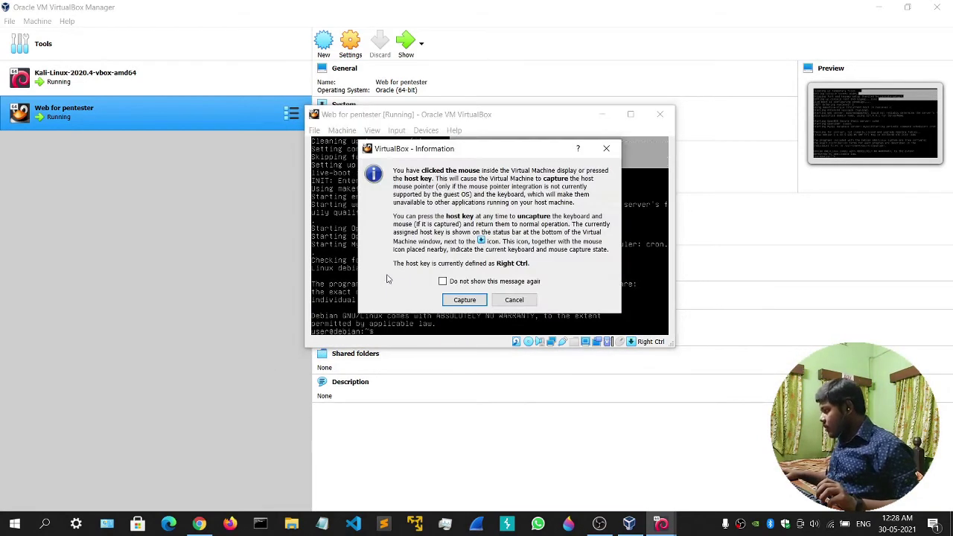
pyautogui.click(451, 283)
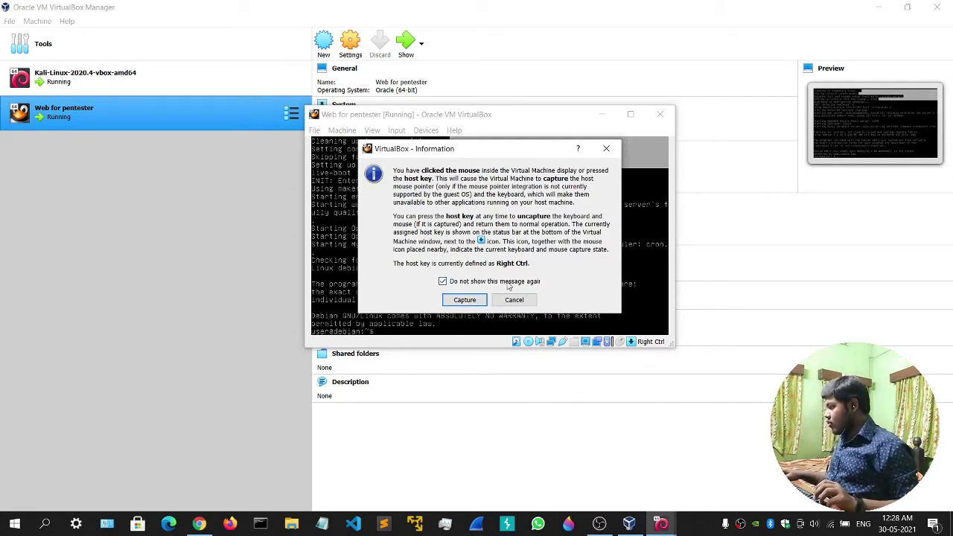
pyautogui.click(467, 300)
pyautogui.write('ifconfi')
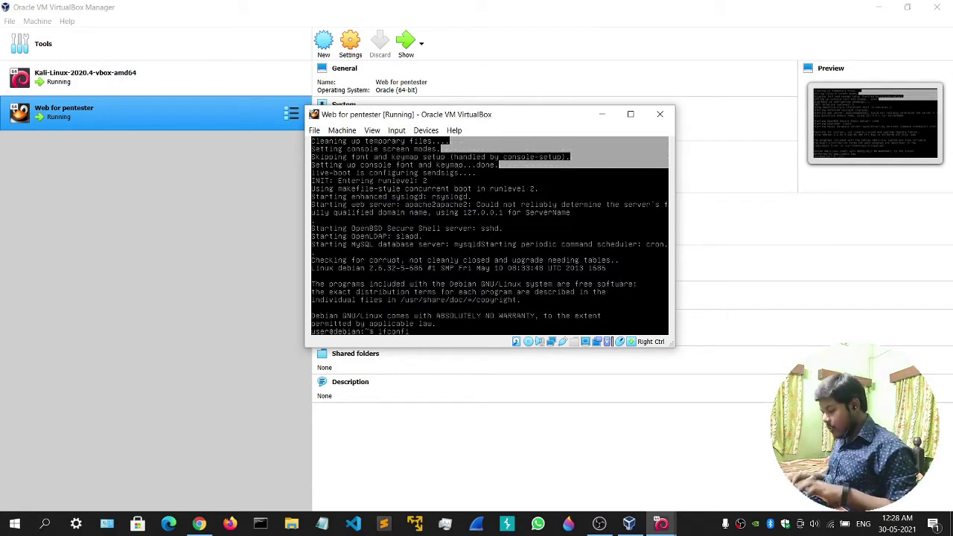
pyautogui.write('g')
pyautogui.press('Return')
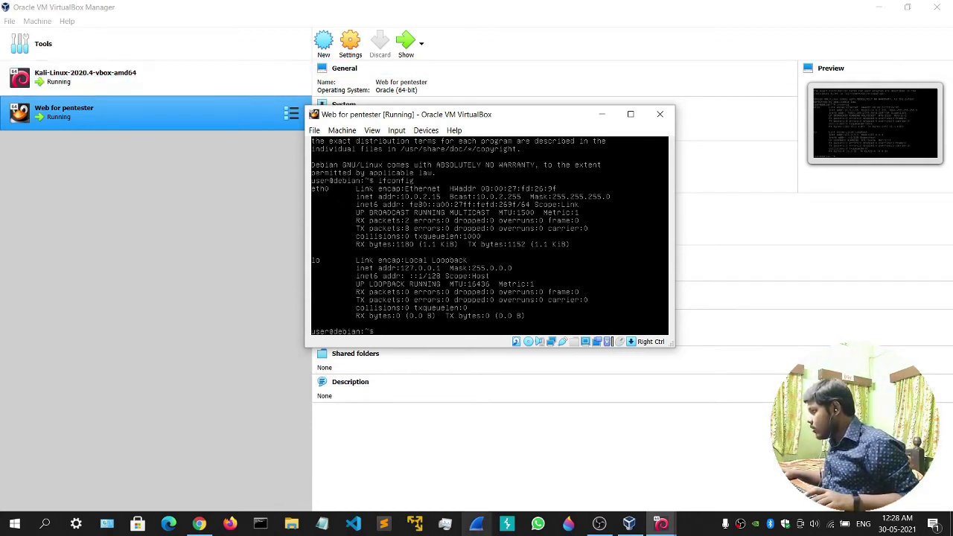
# Step: Switch to the Kali machine and open its applications menu
pyautogui.click(661, 525)
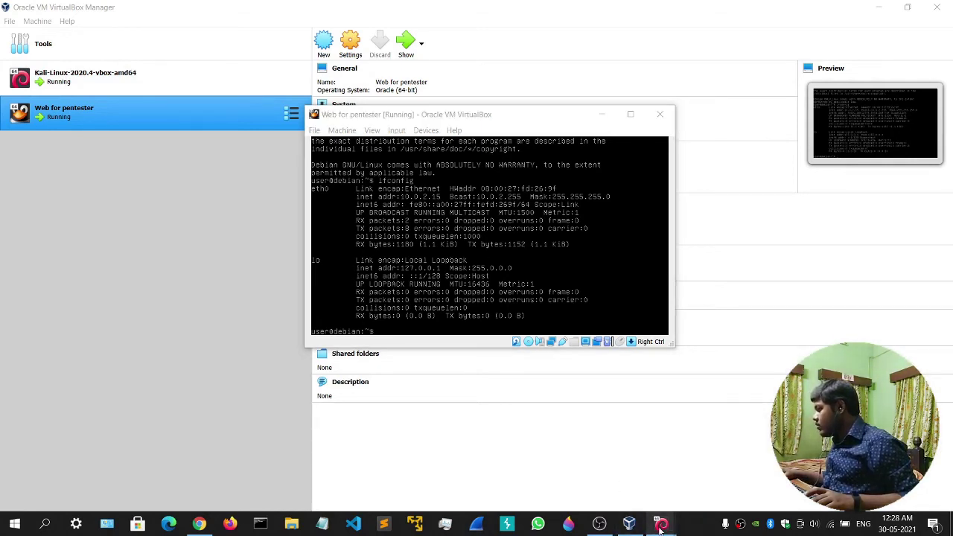
pyautogui.moveTo(658, 526)
pyautogui.click(630, 467)
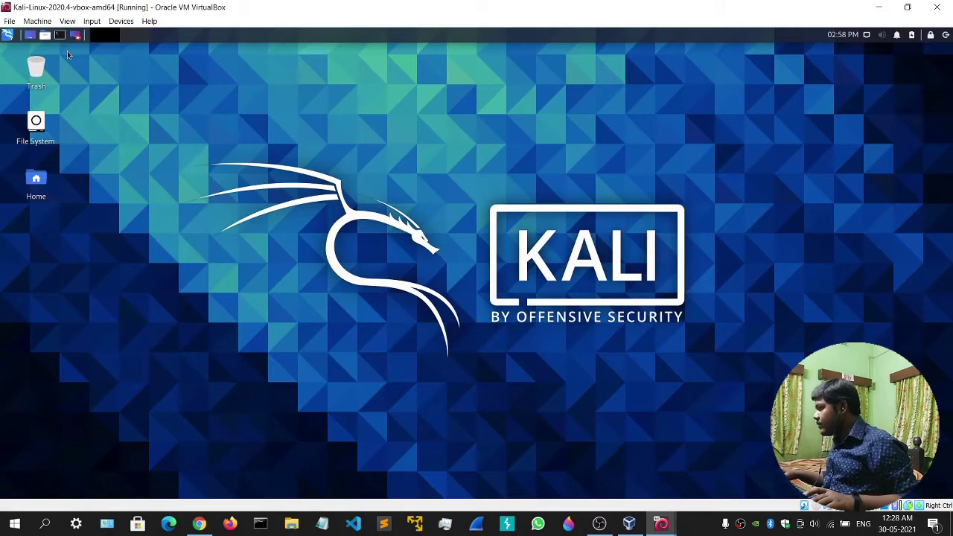
pyautogui.click(7, 35)
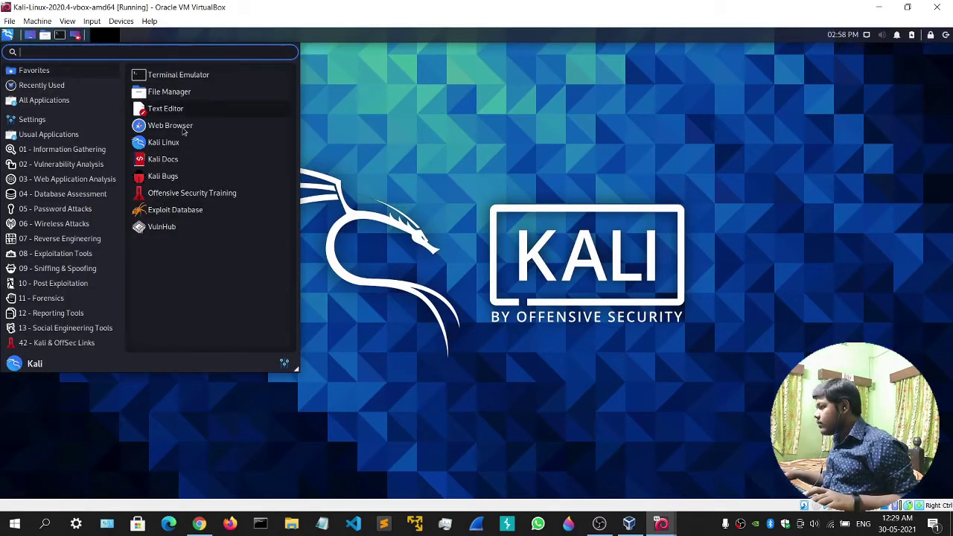
pyautogui.write('chromi')
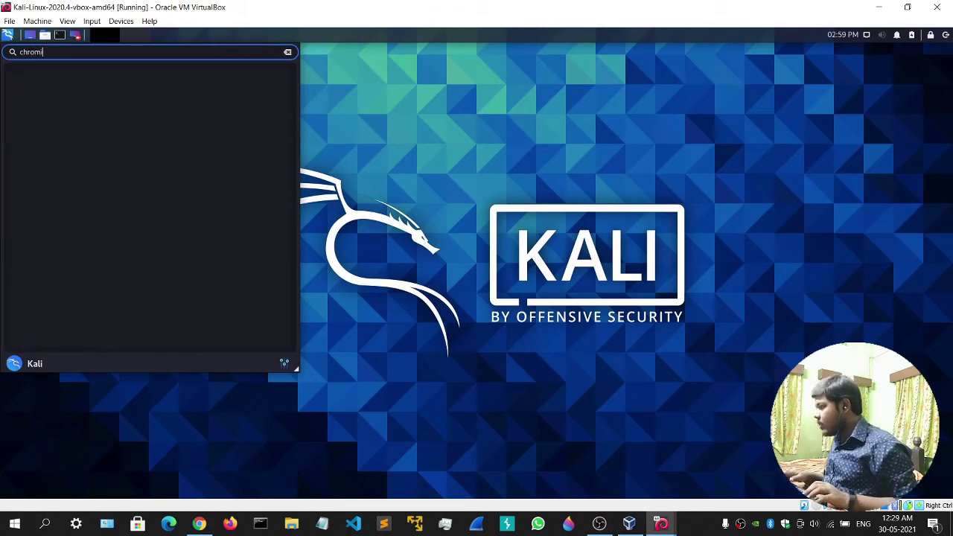
pyautogui.press('BackSpace')
pyautogui.press('BackSpace')
pyautogui.press('BackSpace')
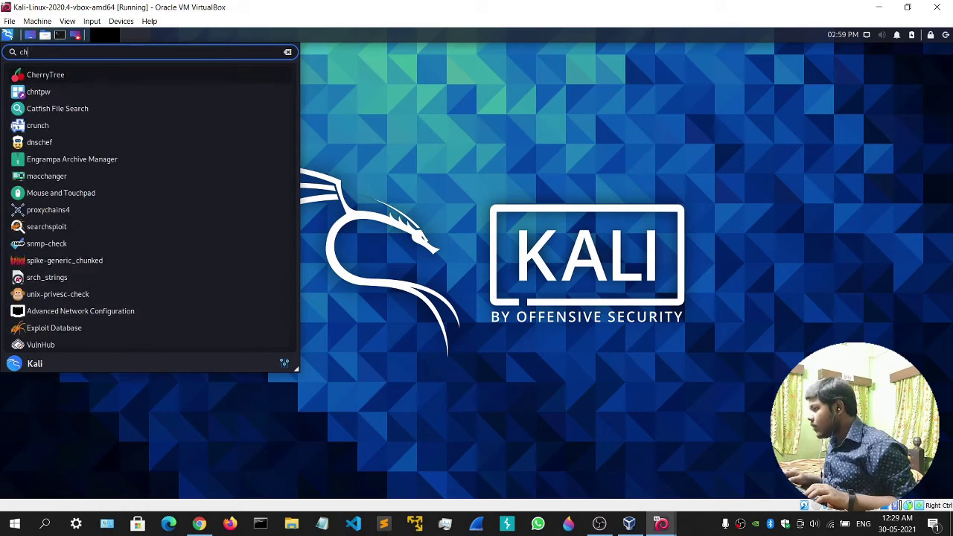
pyautogui.press('BackSpace')
pyautogui.press('BackSpace')
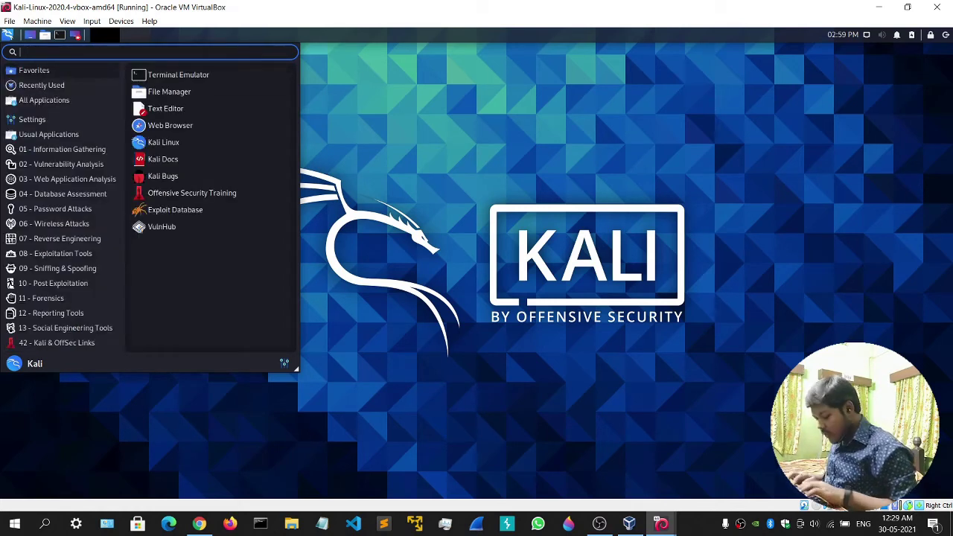
# Step: Find Firefox with the search term fire, launch it in Kali, and recheck the Web for pentester console's IP address
pyautogui.write('fire')
pyautogui.click(75, 74)
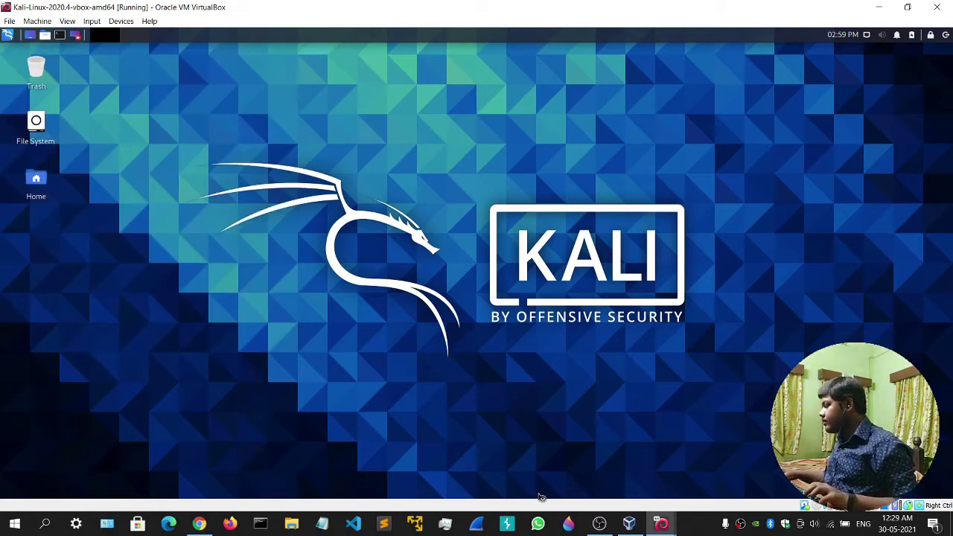
pyautogui.moveTo(661, 523)
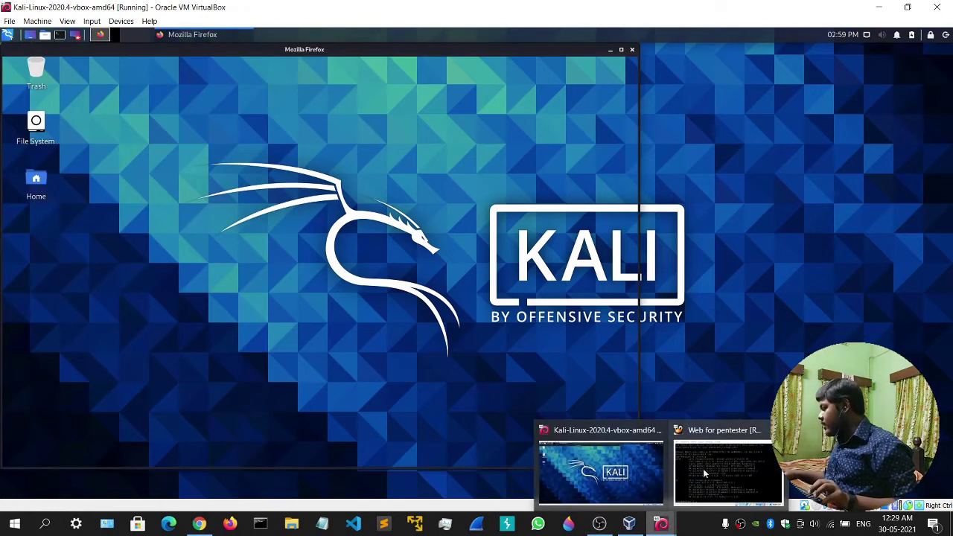
pyautogui.moveTo(704, 468)
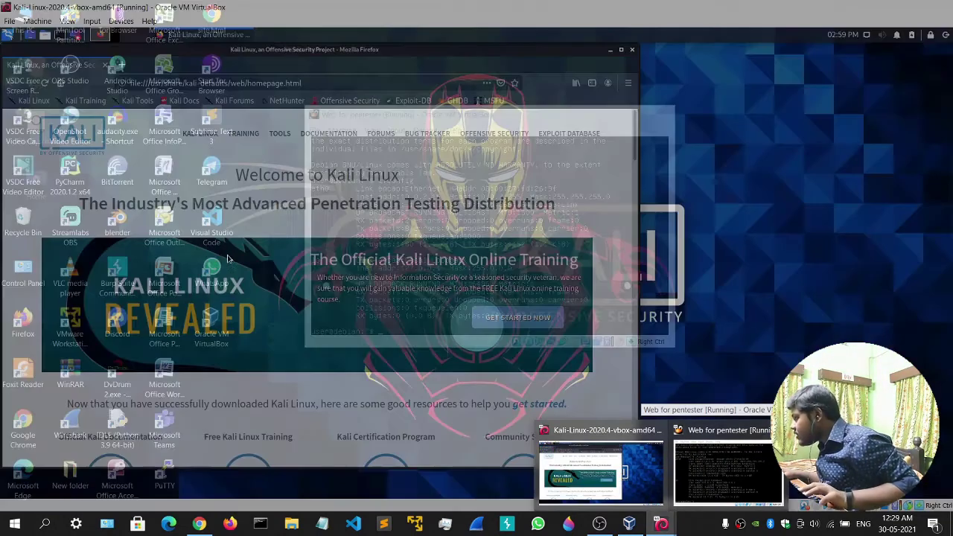
pyautogui.click(601, 469)
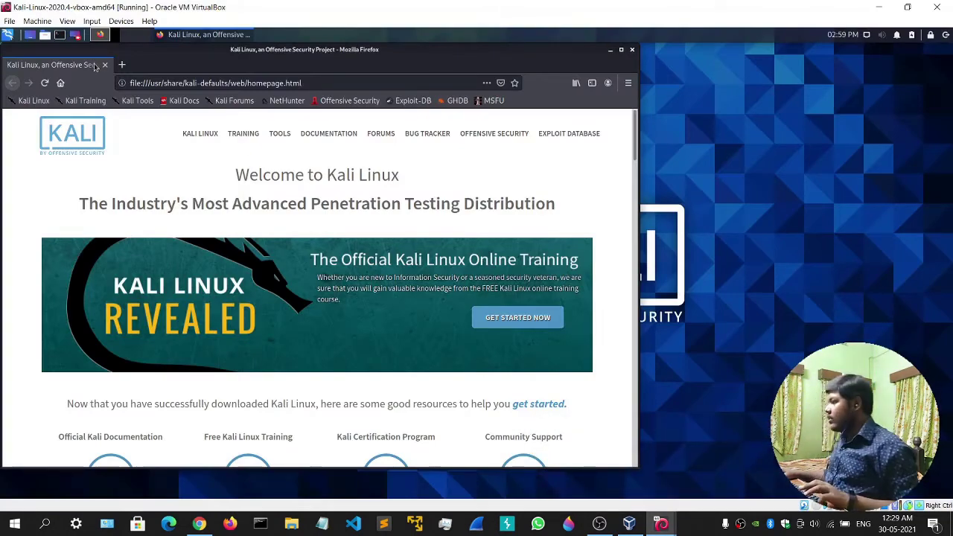
# Step: Open a new Firefox tab and load the Web for pentester address 10.0.2.15
pyautogui.click(122, 65)
pyautogui.click(154, 82)
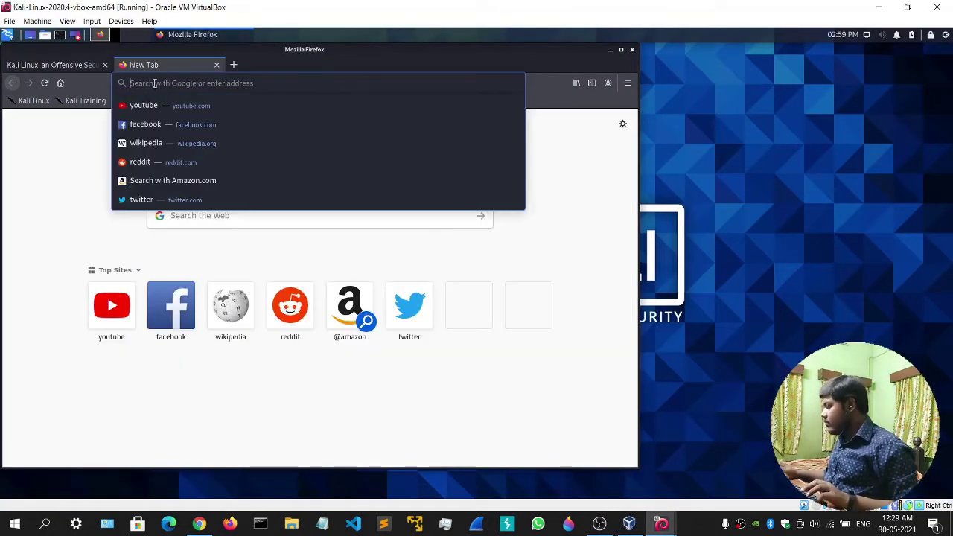
pyautogui.write('10')
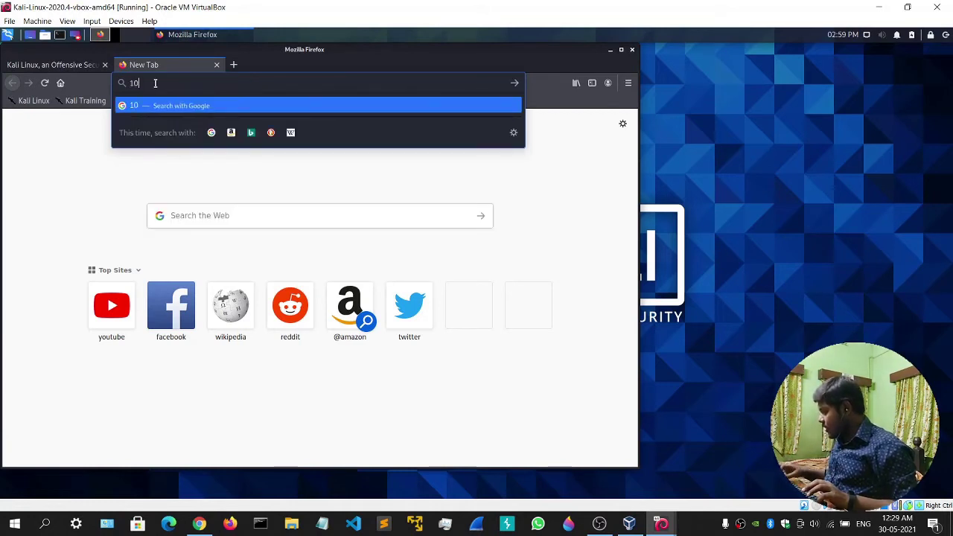
pyautogui.write('.0.2.15')
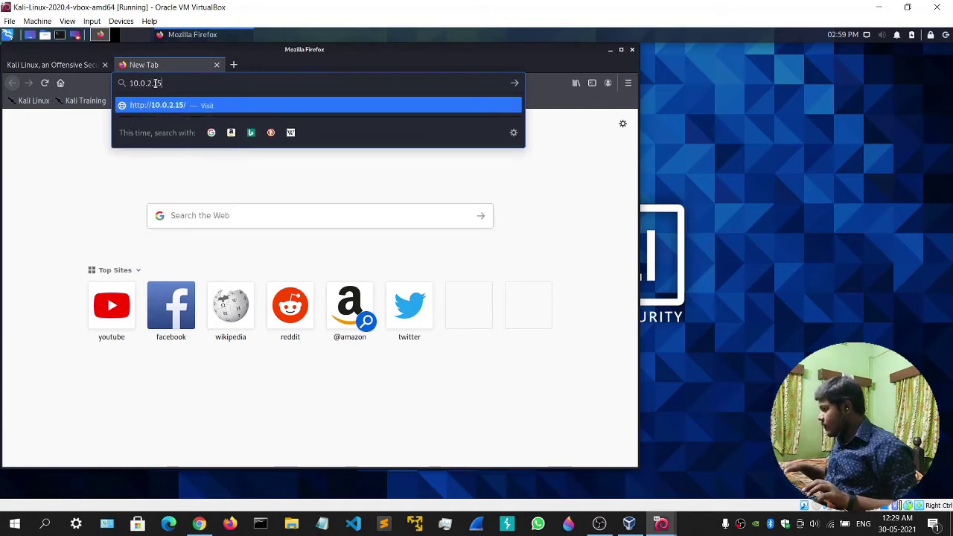
pyautogui.press('Return')
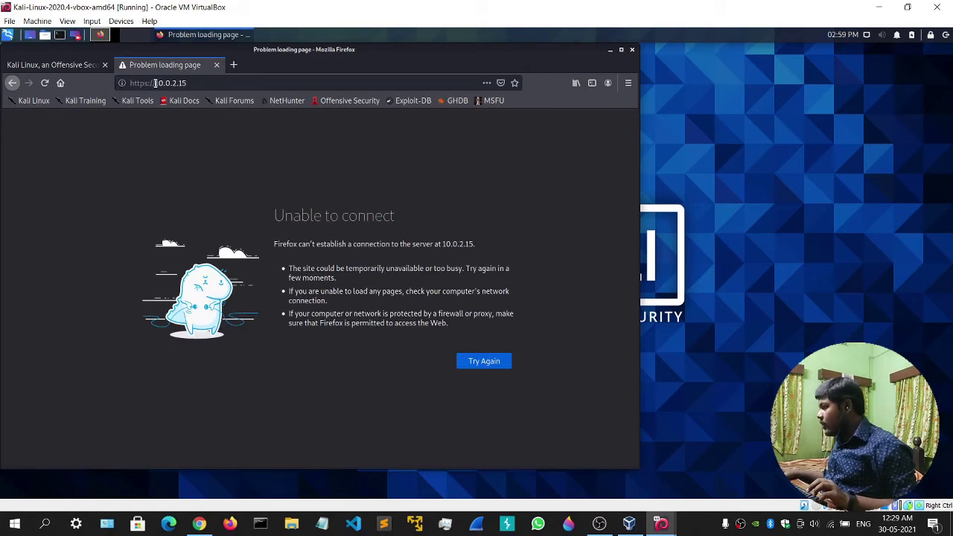
pyautogui.click(149, 82)
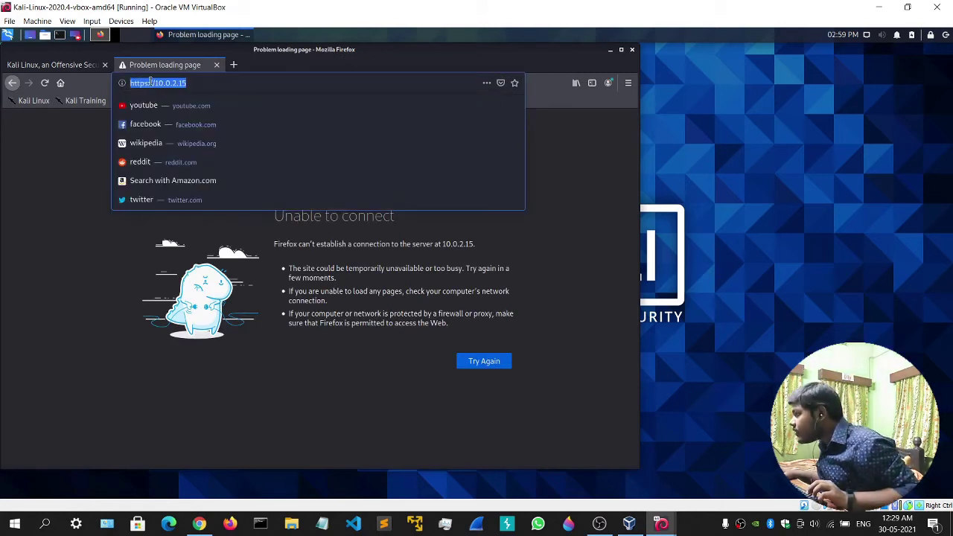
pyautogui.click(149, 83)
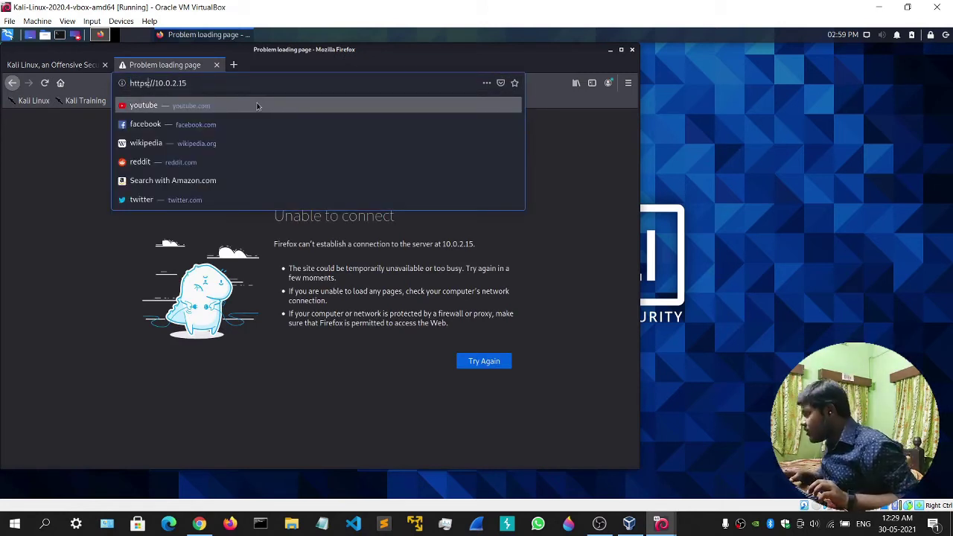
pyautogui.press('BackSpace')
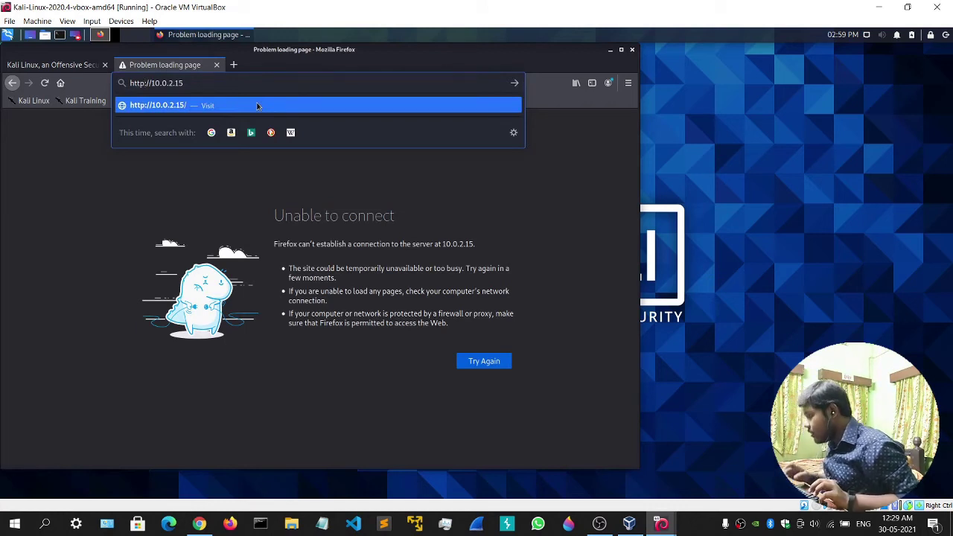
pyautogui.press('Escape')
pyautogui.click(200, 85)
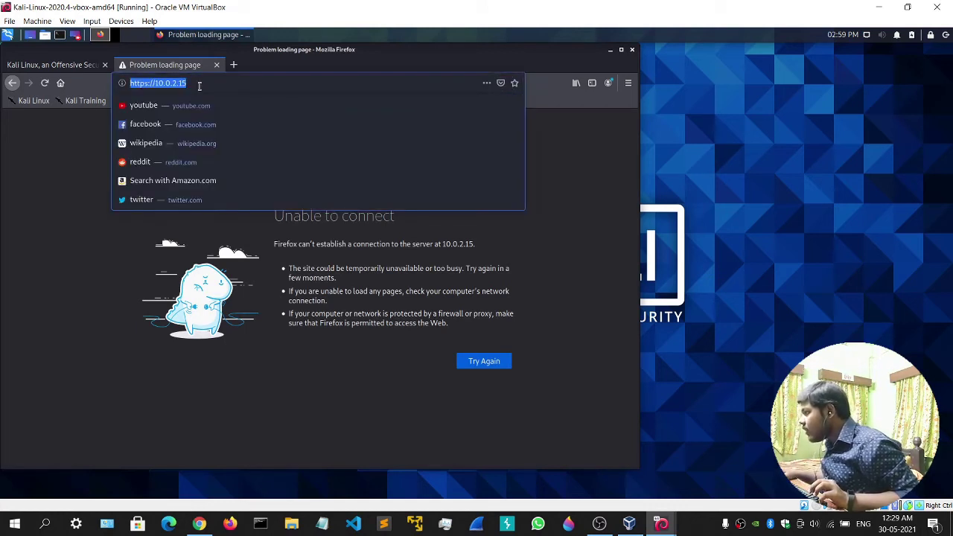
pyautogui.press('BackSpace')
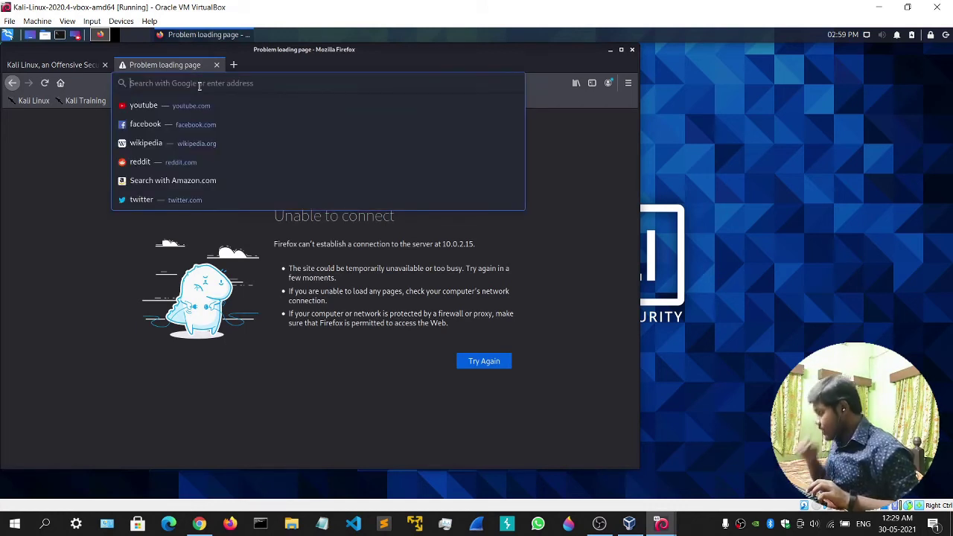
pyautogui.write('http:')
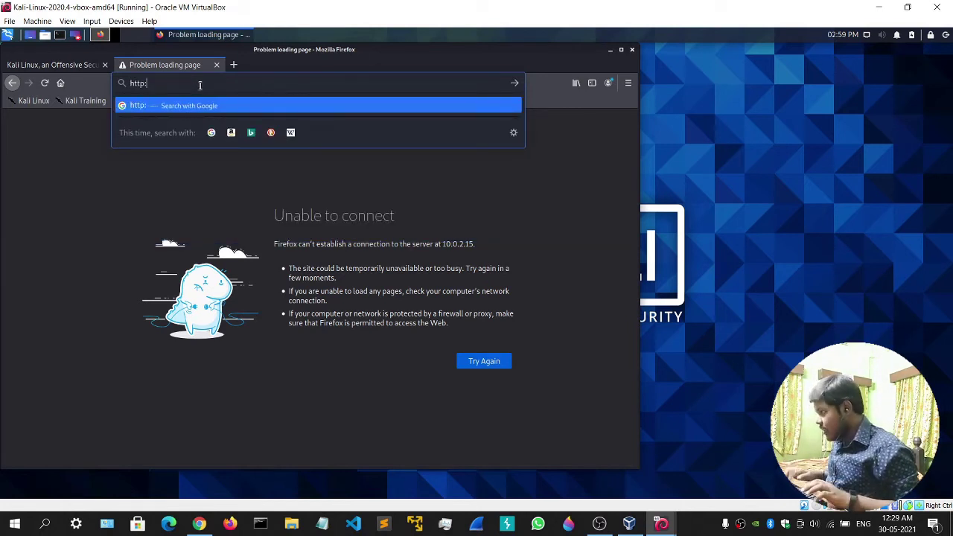
pyautogui.write('//10.0.2.15')
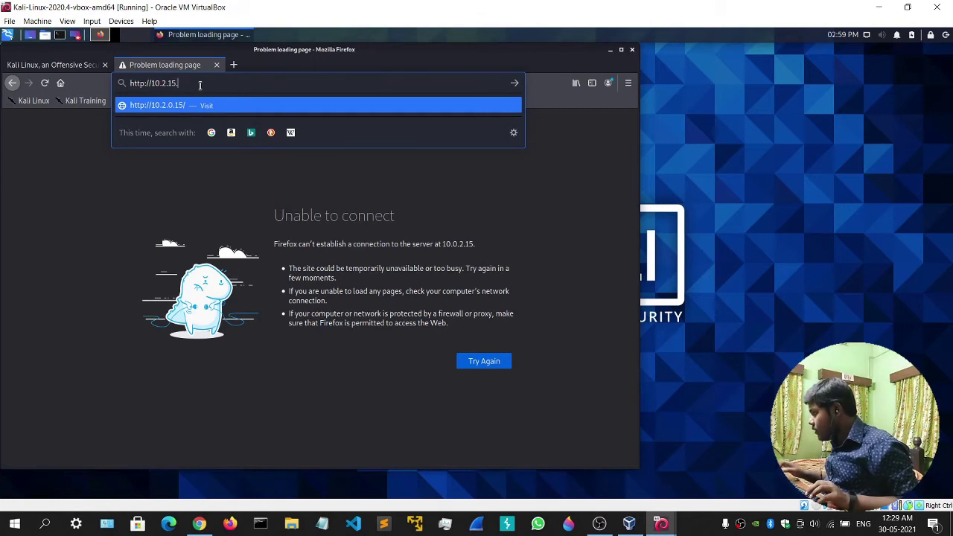
pyautogui.moveTo(661, 523)
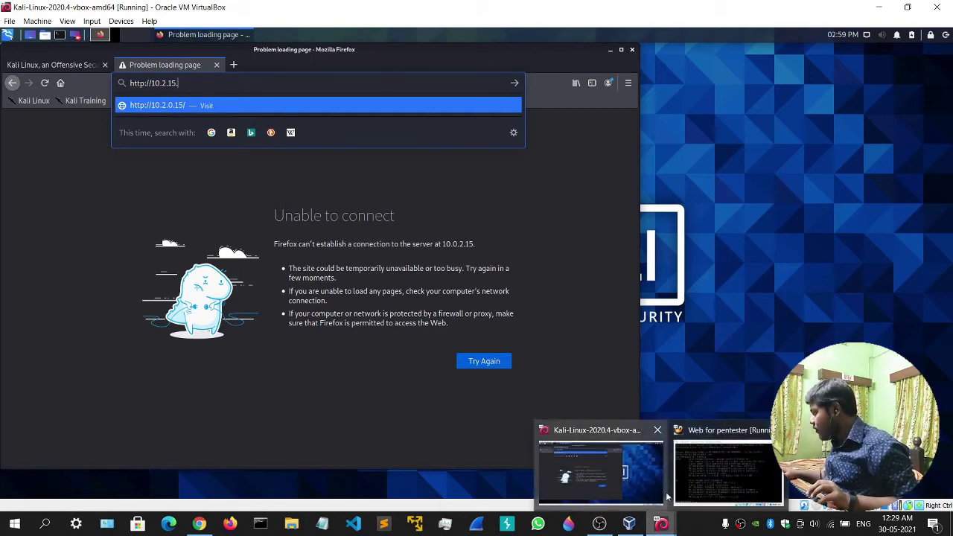
pyautogui.moveTo(696, 489)
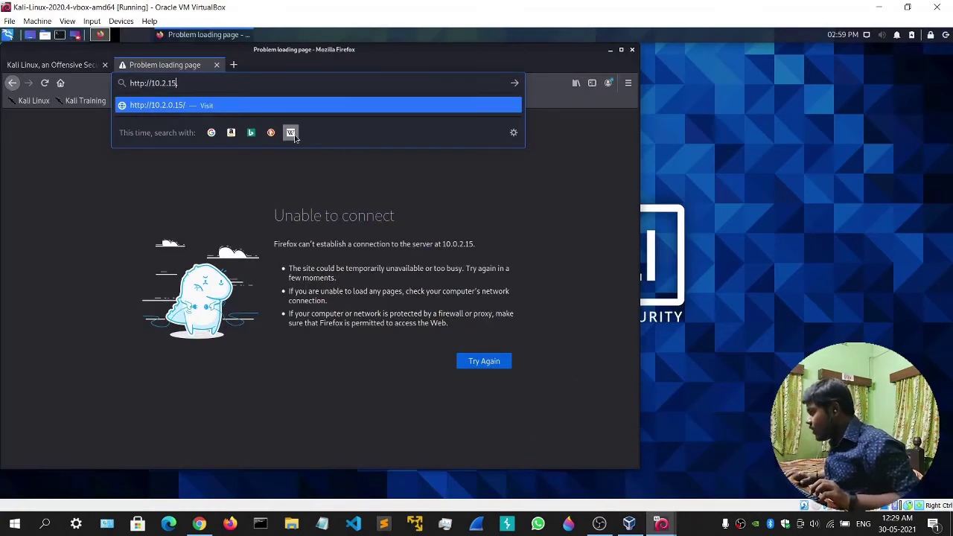
pyautogui.press('Left')
pyautogui.press('Left')
pyautogui.write('0.')
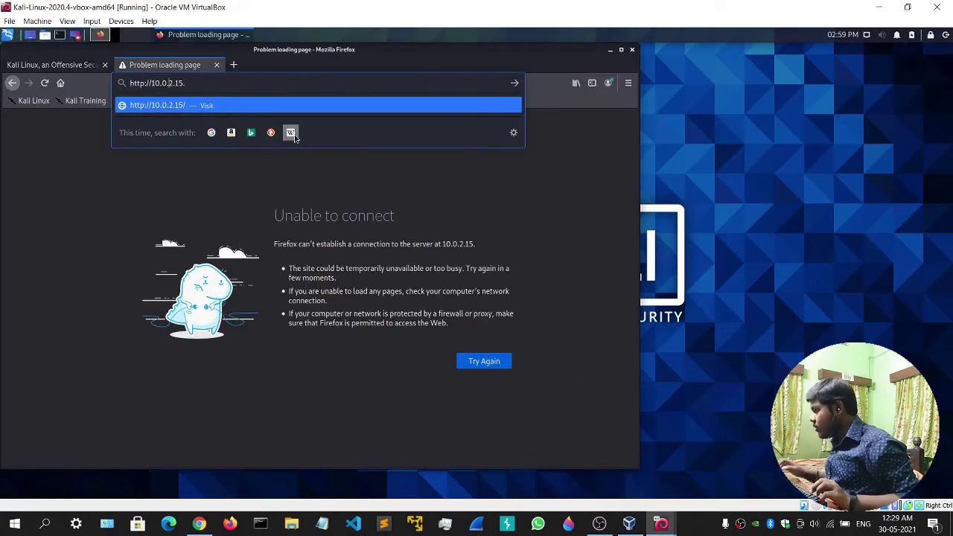
pyautogui.press('Return')
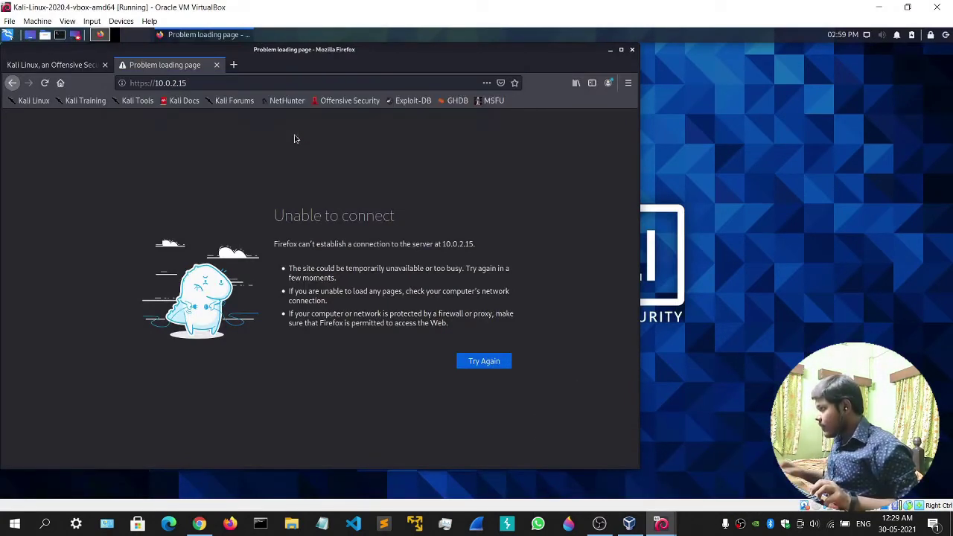
pyautogui.click(148, 83)
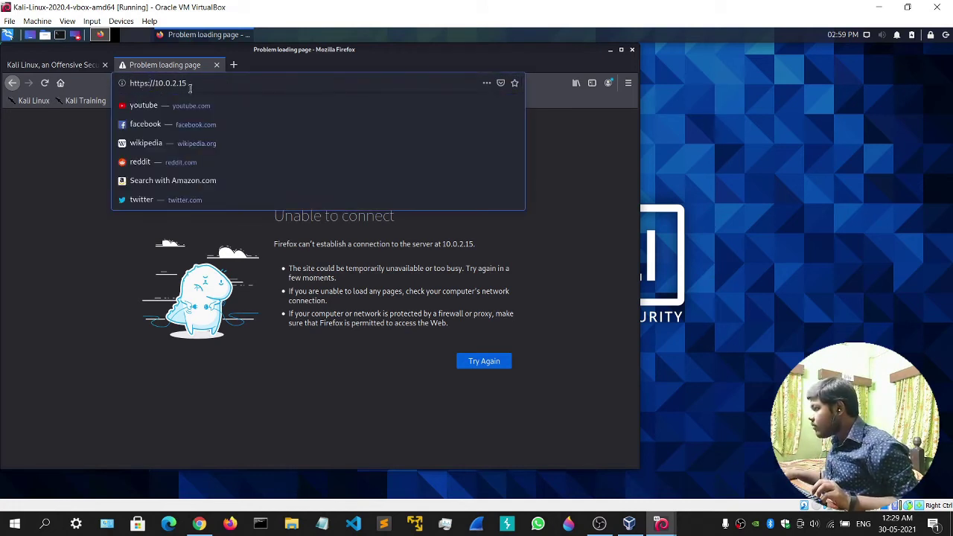
pyautogui.click(148, 83)
pyautogui.click(122, 83)
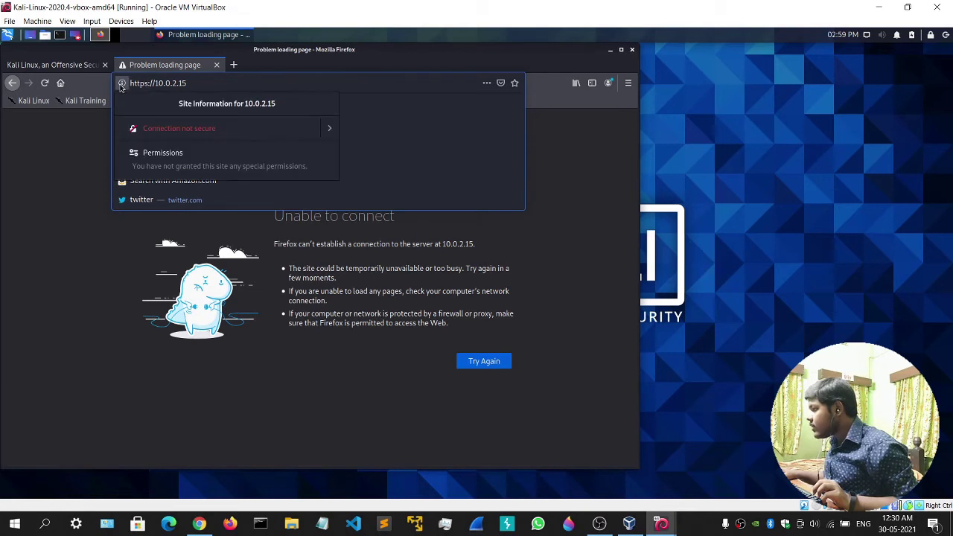
pyautogui.click(186, 79)
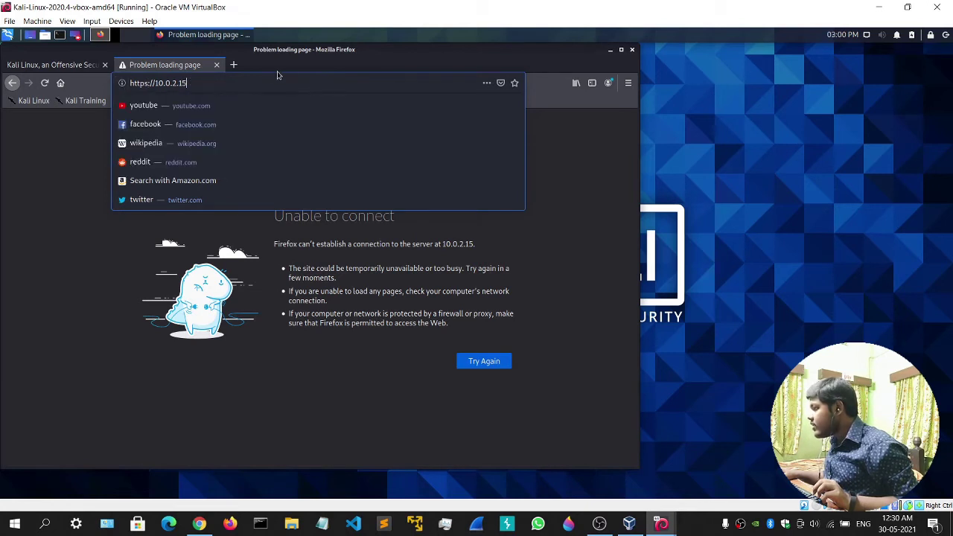
pyautogui.click(500, 281)
# Step: Close Firefox together with both of its open tabs
pyautogui.click(632, 49)
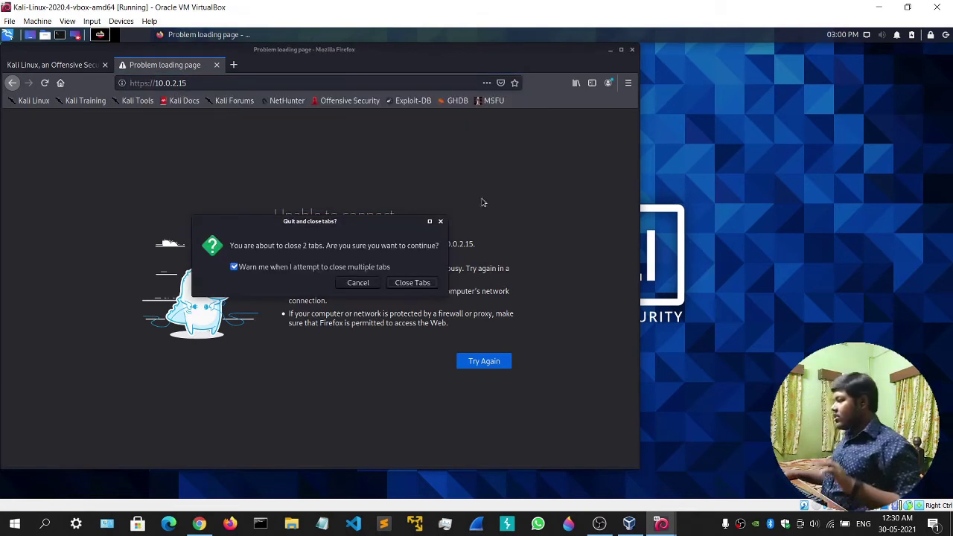
pyautogui.click(399, 284)
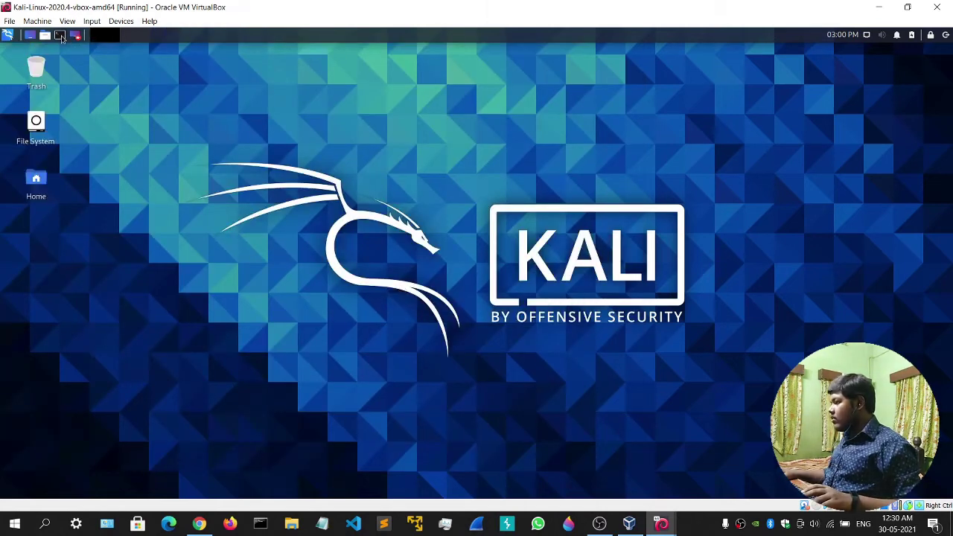
# Step: Open a terminal in Kali and enlarge its text by several zoom levels
pyautogui.click(60, 35)
pyautogui.hotkey('ctrl', '+')
pyautogui.hotkey('ctrl', '+')
pyautogui.hotkey('ctrl', '+')
pyautogui.hotkey('ctrl', '+')
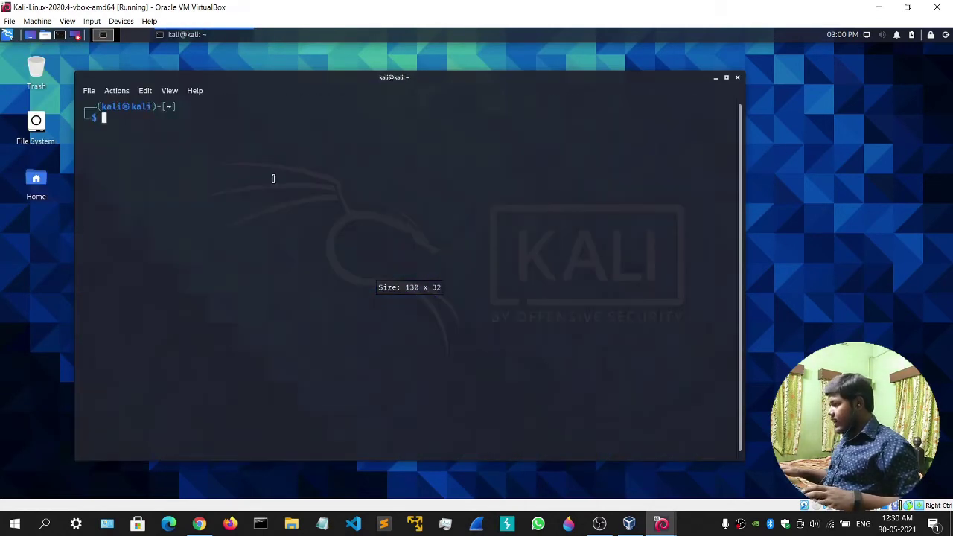
# Step: Run ifconfig in the Kali terminal, correcting the misspelled command
pyautogui.write('ifonsig')
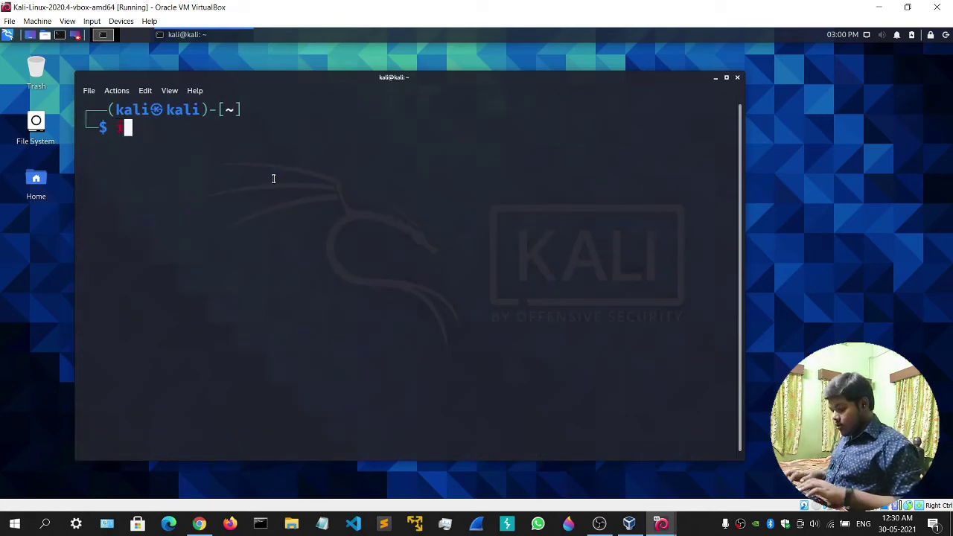
pyautogui.press('Return')
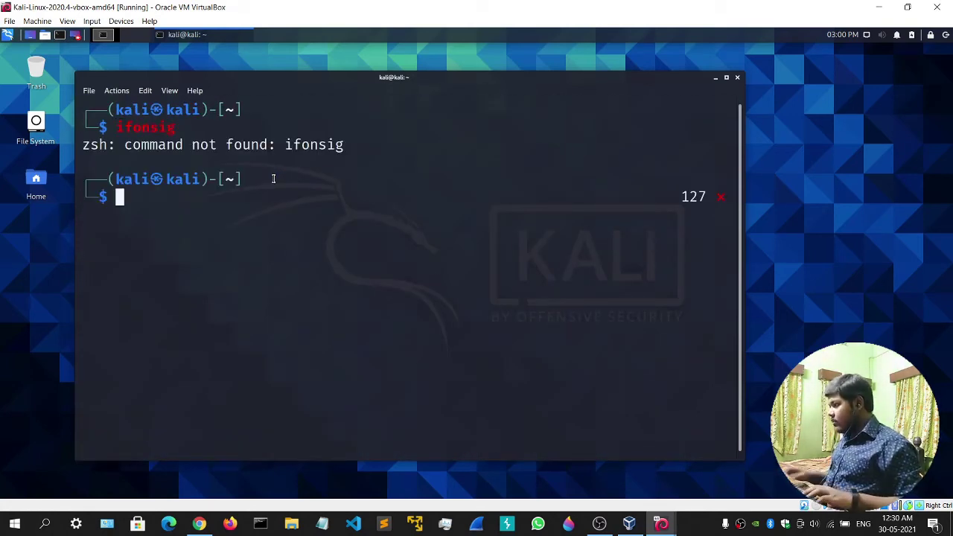
pyautogui.press('Up')
pyautogui.press('Left')
pyautogui.press('Left')
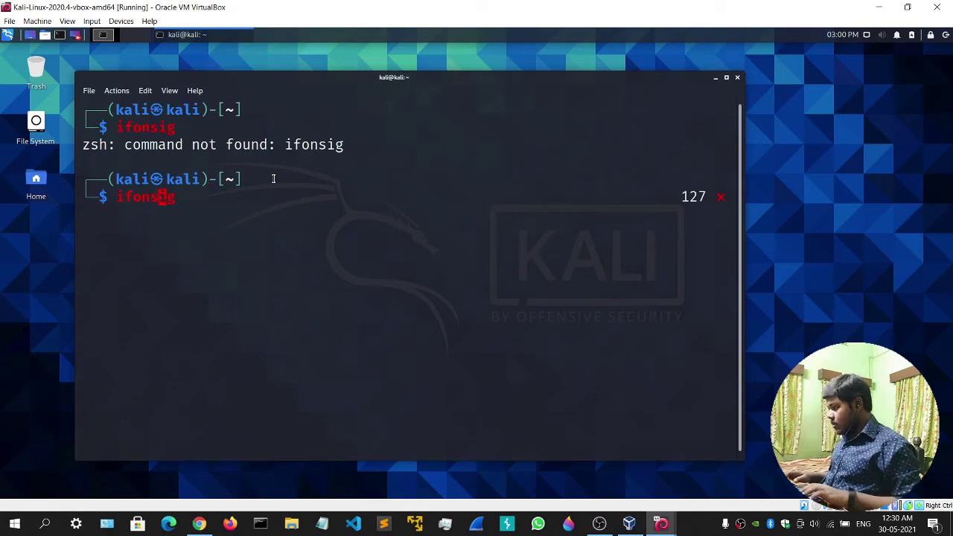
pyautogui.press('BackSpace')
pyautogui.write('f')
pyautogui.press('Left')
pyautogui.press('Left')
pyautogui.press('Left')
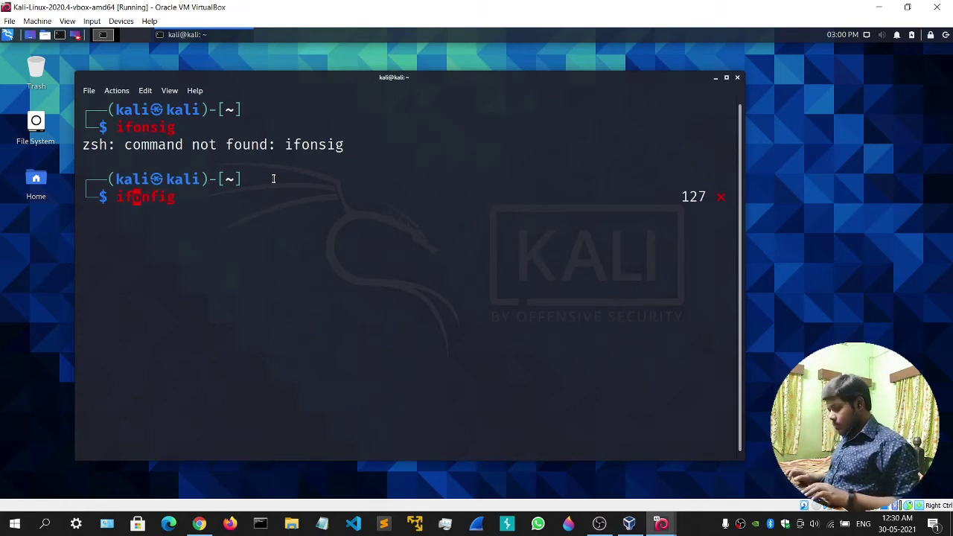
pyautogui.write('c')
pyautogui.press('Right')
pyautogui.press('Right')
pyautogui.press('Right')
pyautogui.press('Right')
pyautogui.press('Right')
pyautogui.press('Return')
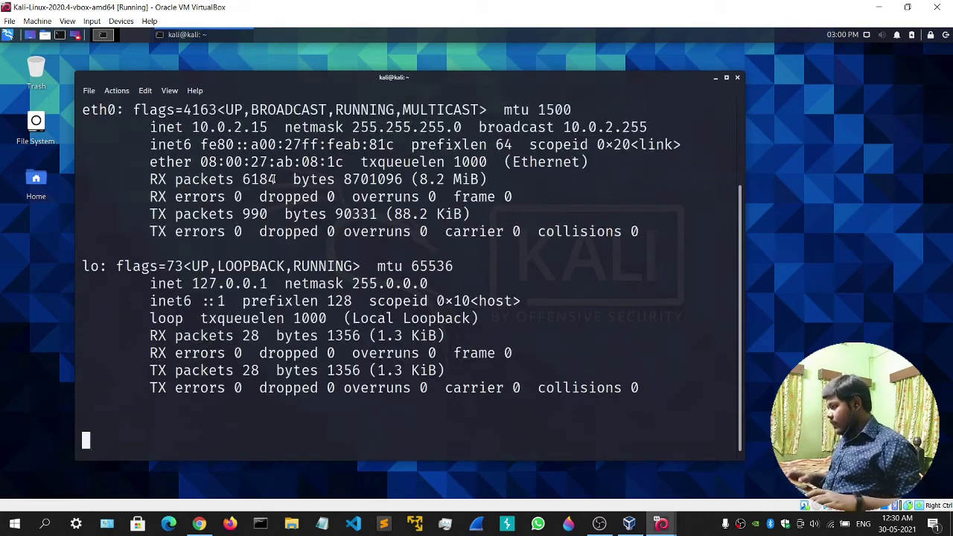
# Step: Highlight the inet address of eth0 in the ifconfig output, and close the terminal
pyautogui.scroll(1, 179, 337)
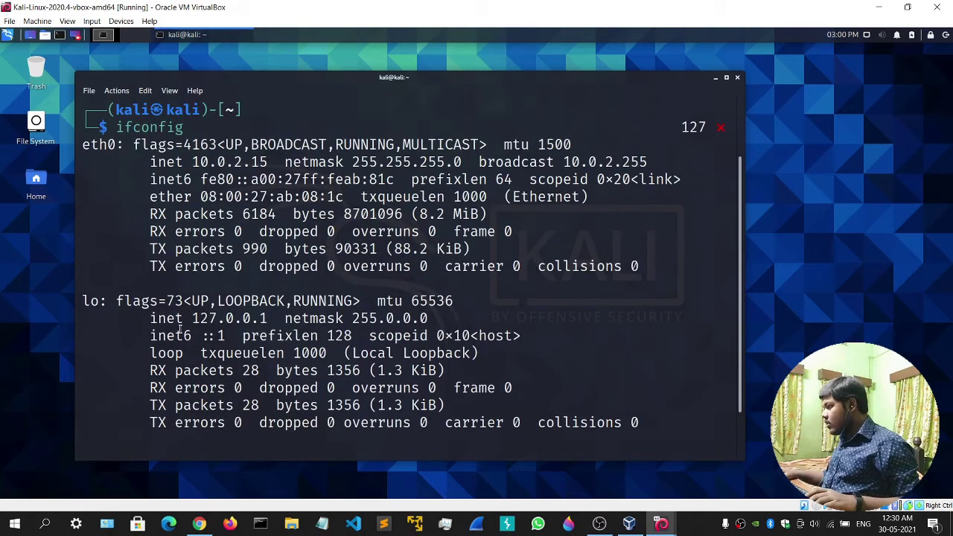
pyautogui.moveTo(193, 161); pyautogui.dragTo(265, 161)
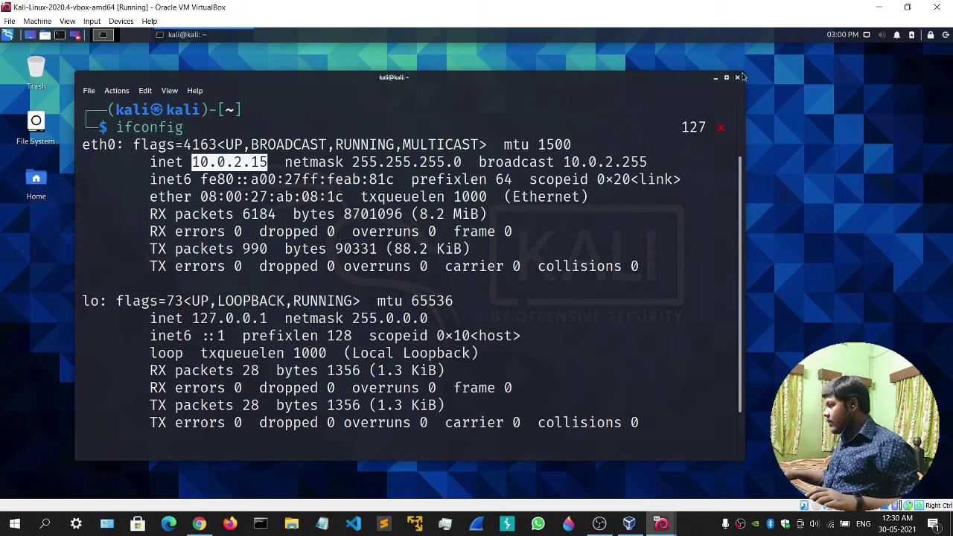
pyautogui.click(738, 78)
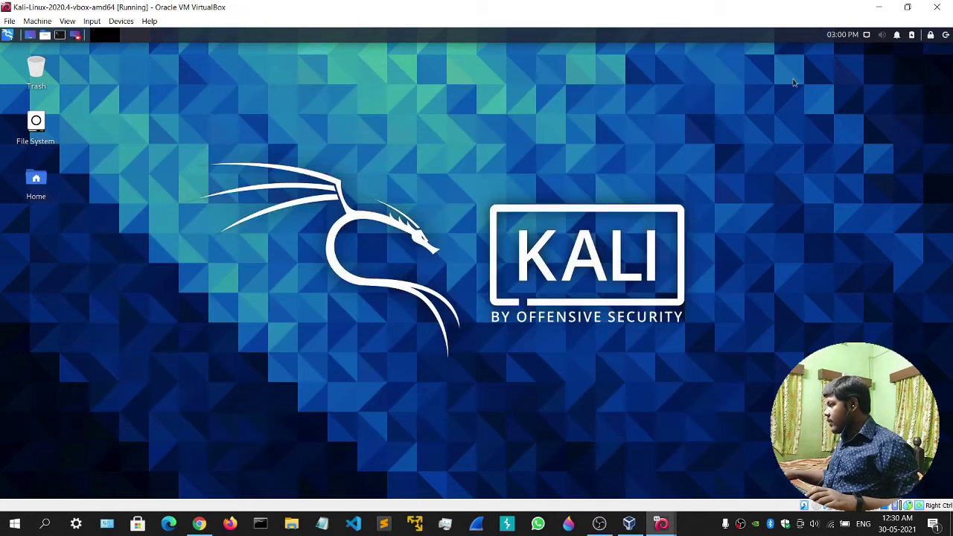
# Step: Close the Kali virtual machine with the option to power off the machine
pyautogui.click(936, 7)
pyautogui.click(456, 271)
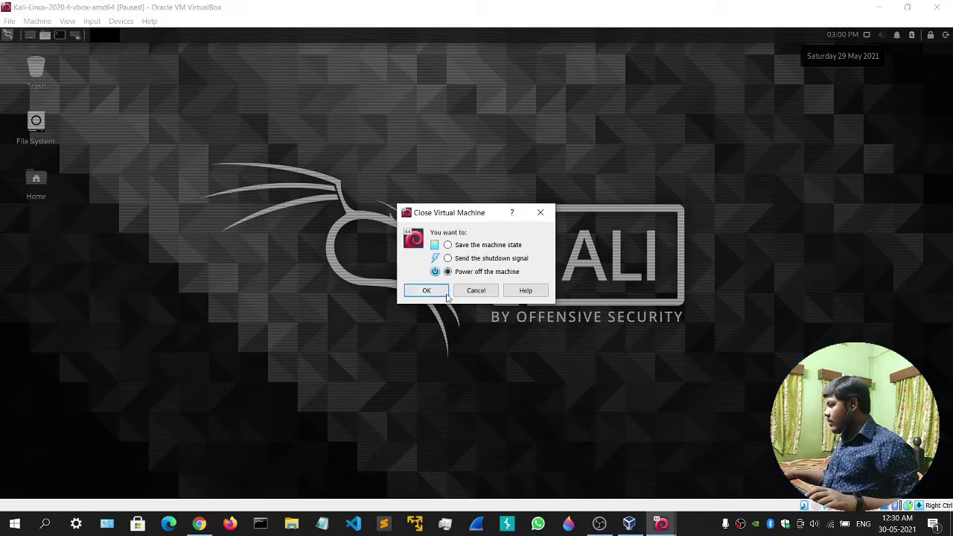
pyautogui.click(436, 291)
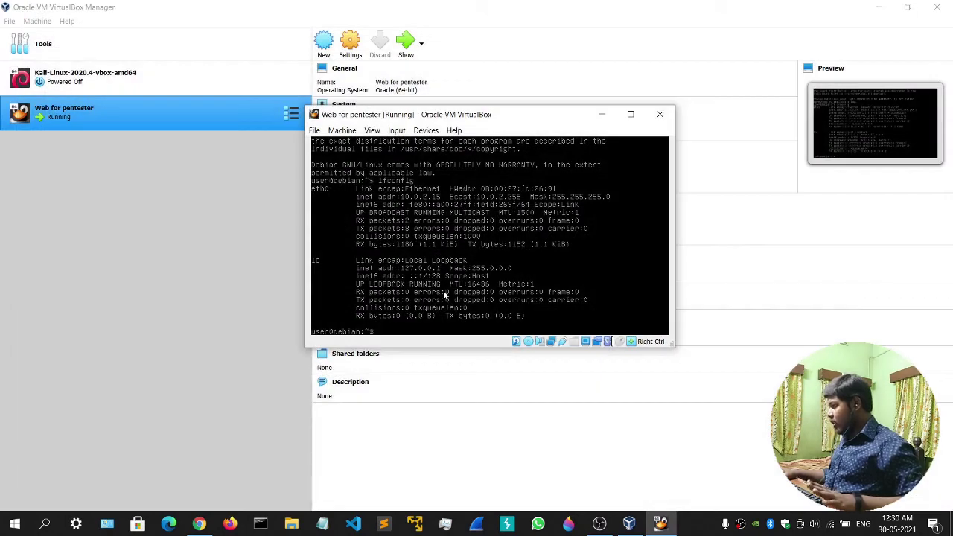
# Step: Close the Web for pentester virtual machine with the option to power off the machine
pyautogui.click(660, 116)
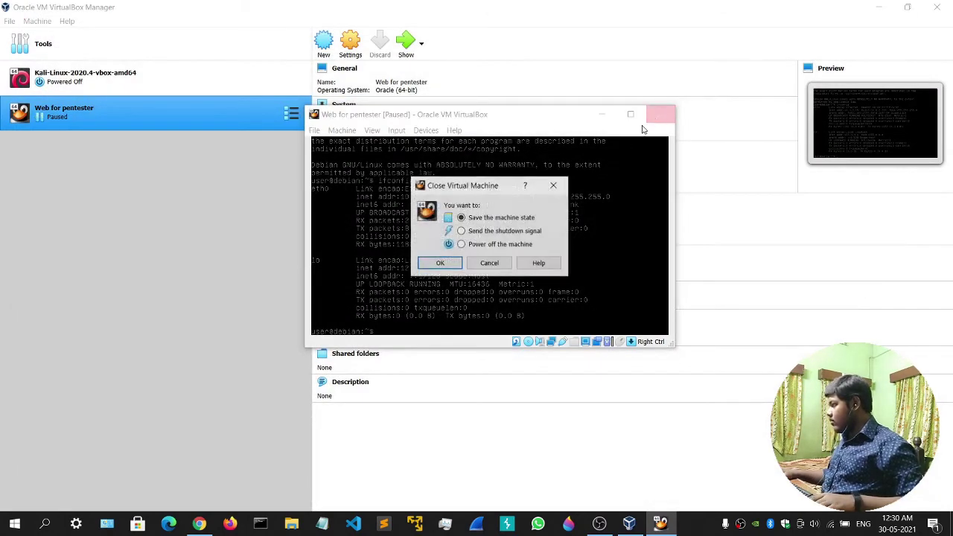
pyautogui.click(485, 247)
pyautogui.click(456, 262)
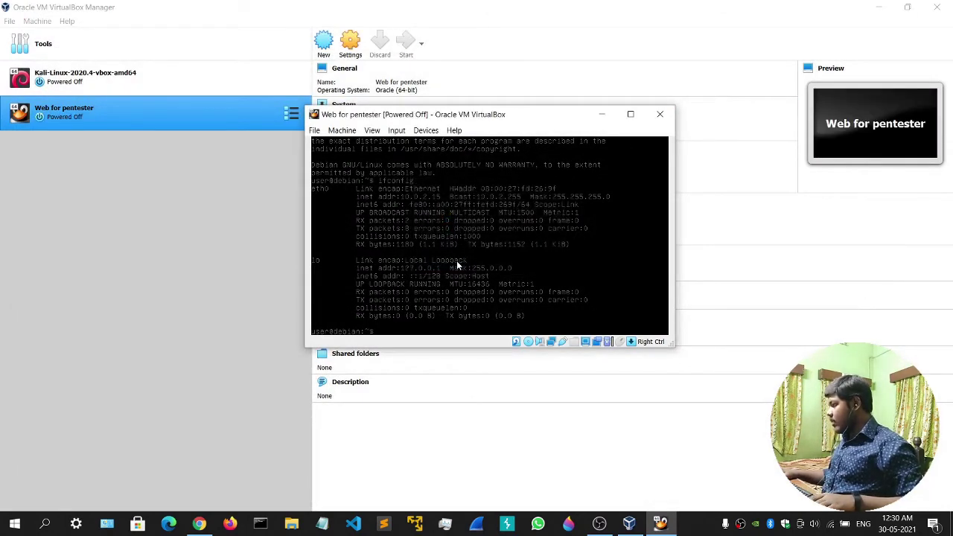
# Step: Attach network Adapter 1 of the Kali-Linux-2020.4-vbox-amd64 machine to Bridged Adapter and save its settings
pyautogui.click(97, 78)
pyautogui.rightClick(96, 78)
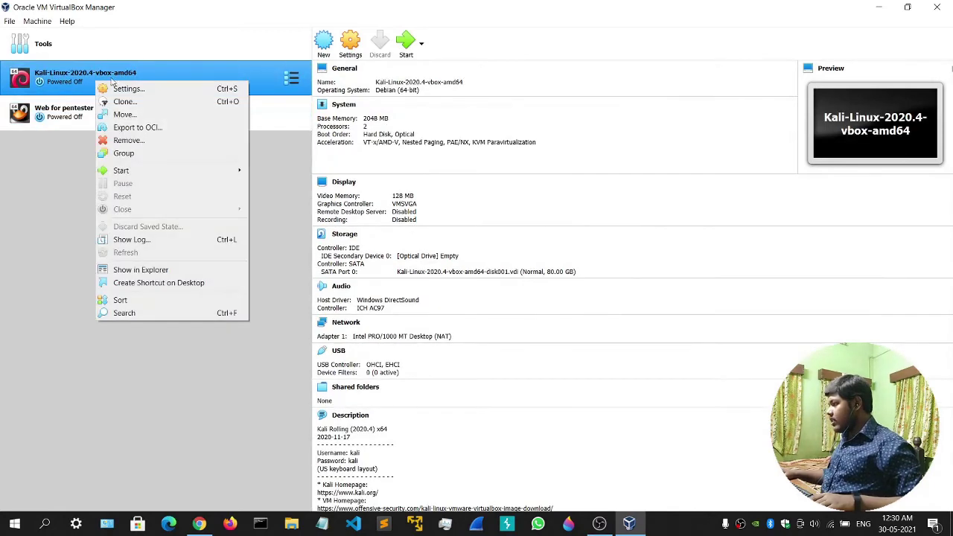
pyautogui.click(137, 89)
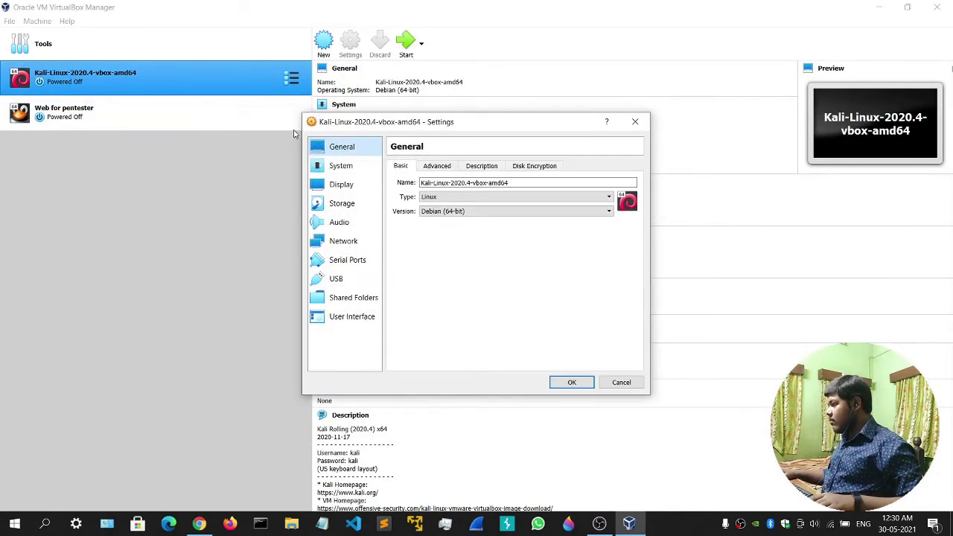
pyautogui.click(344, 240)
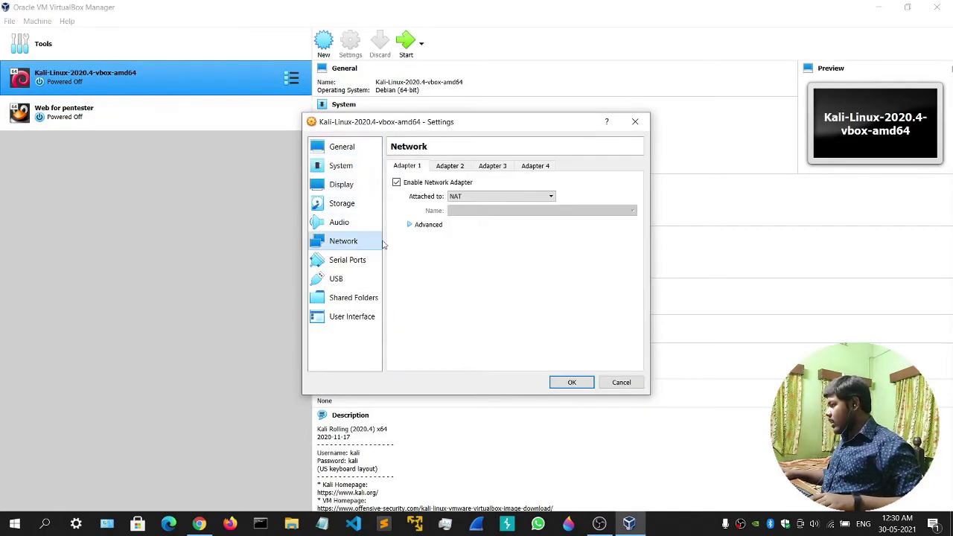
pyautogui.click(467, 198)
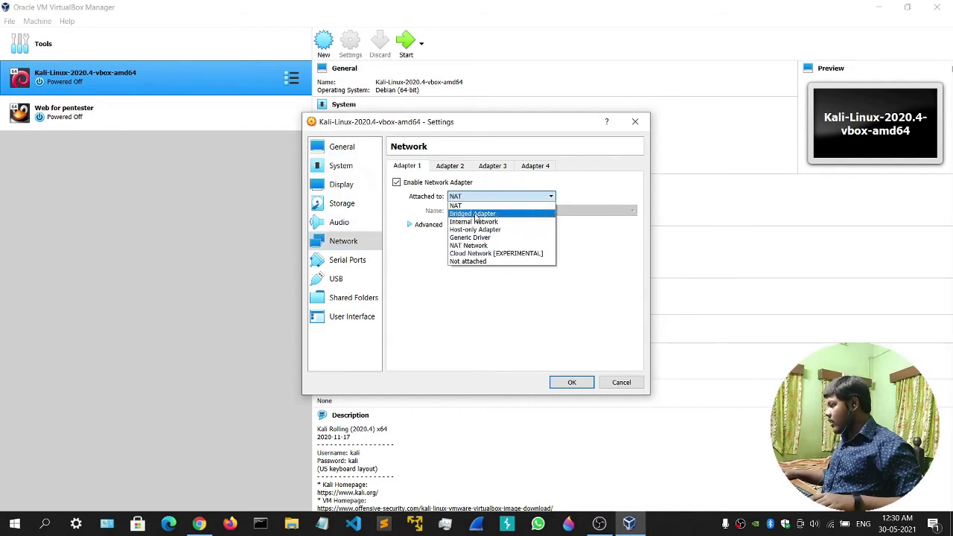
pyautogui.click(477, 214)
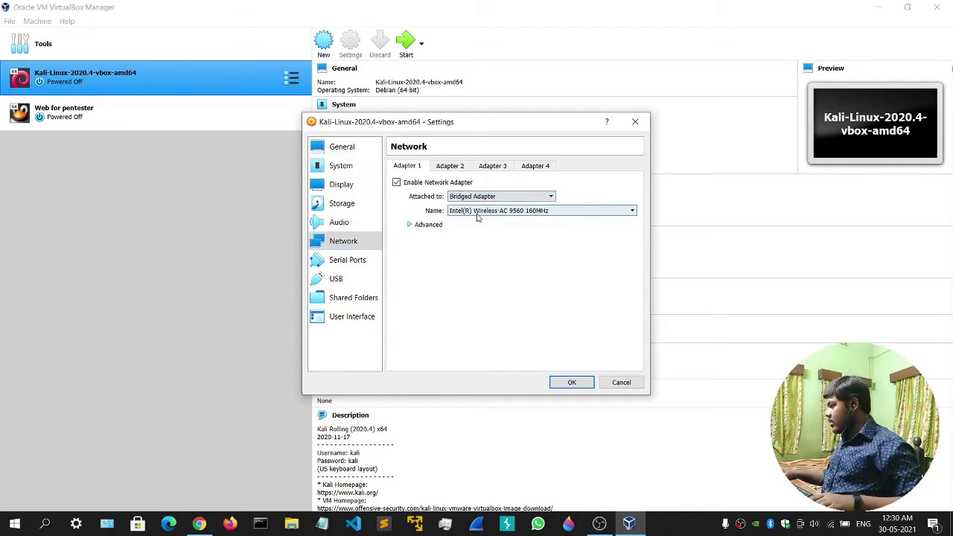
pyautogui.click(568, 382)
# Step: Attach network Adapter 1 of the Web for pentester machine to Bridged Adapter and save its settings
pyautogui.rightClick(123, 113)
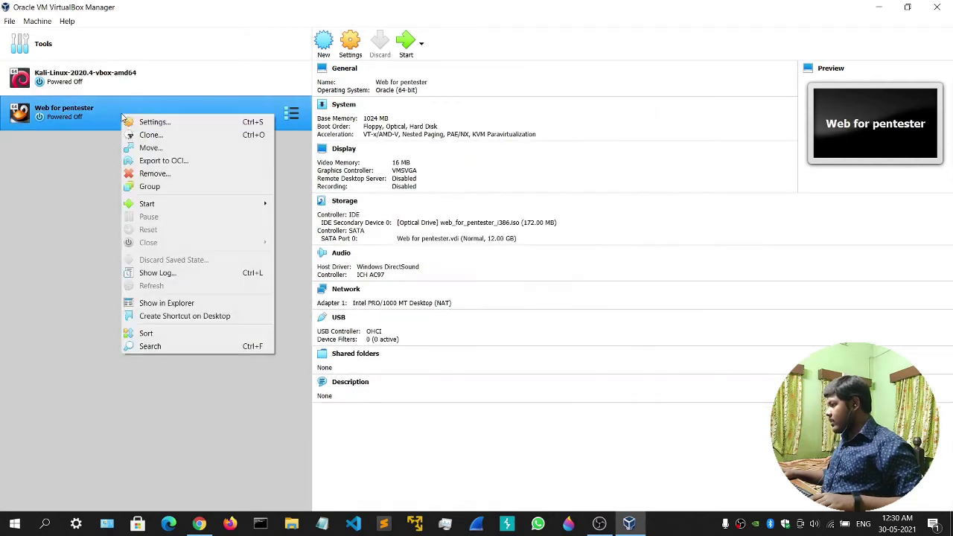
pyautogui.click(168, 125)
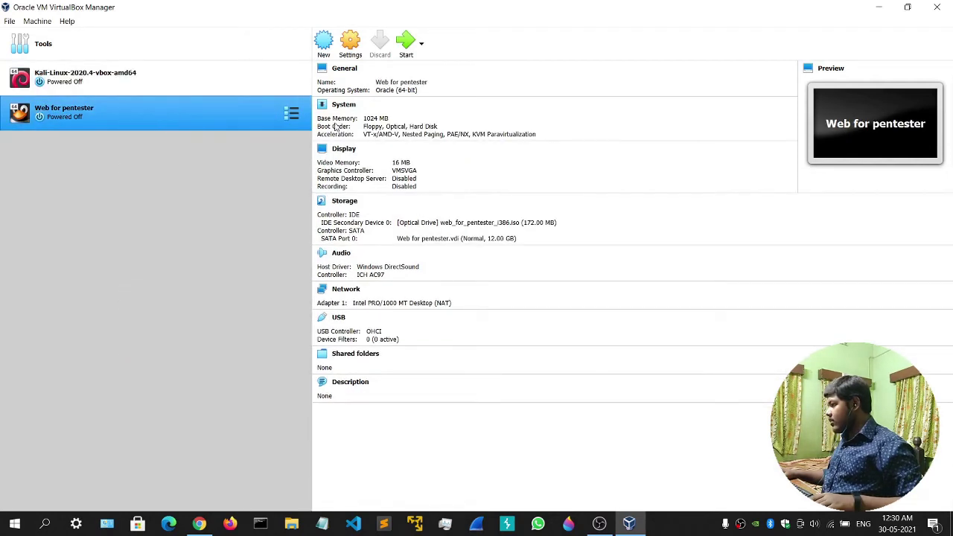
pyautogui.click(350, 241)
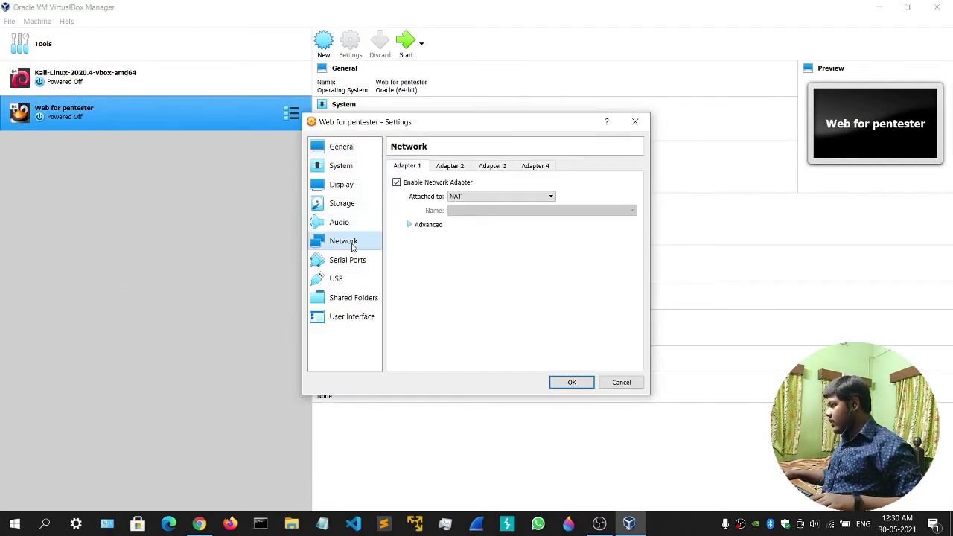
pyautogui.click(455, 198)
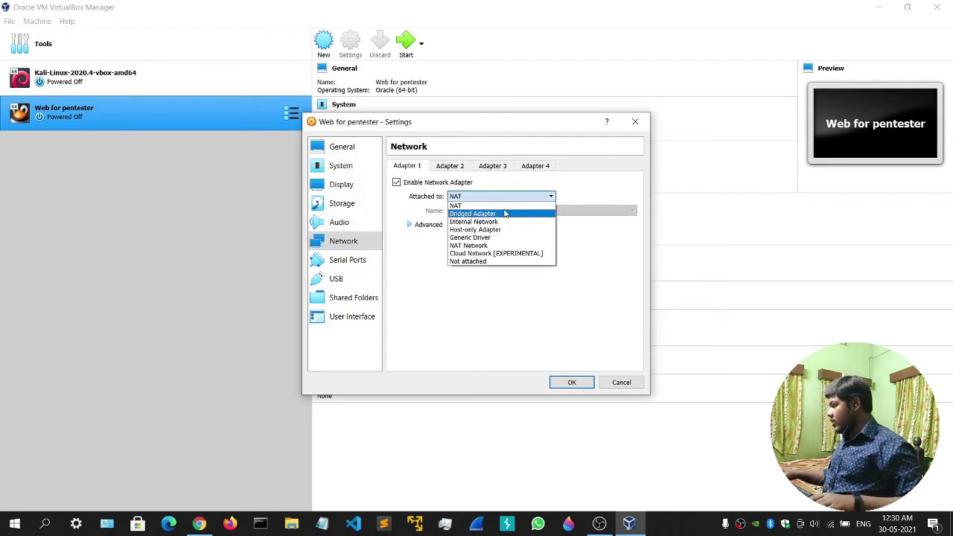
pyautogui.click(505, 213)
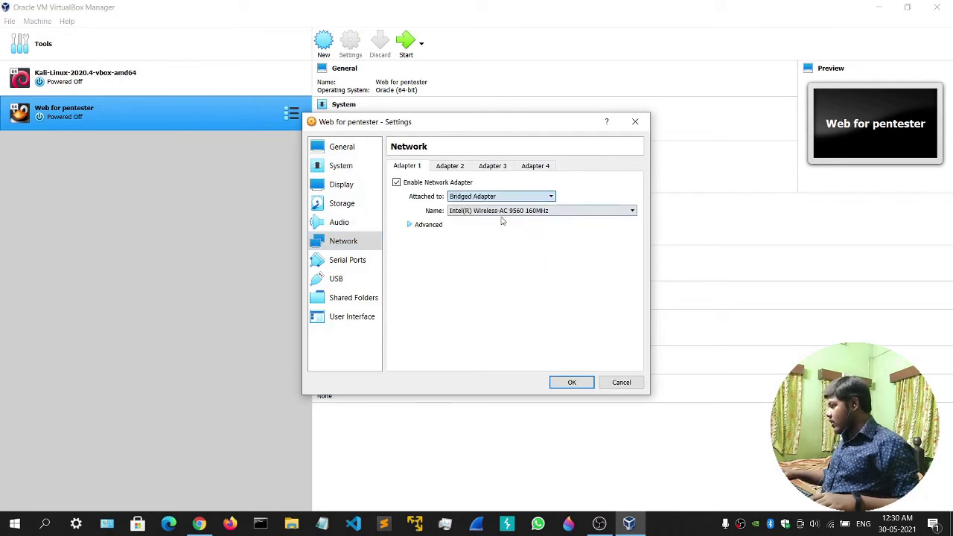
pyautogui.click(572, 383)
# Step: Start the Kali-Linux-2020.4-vbox-amd64 and Web for pentester machines, booting Kali with the Kali GNU/Linux entry
pyautogui.click(72, 71)
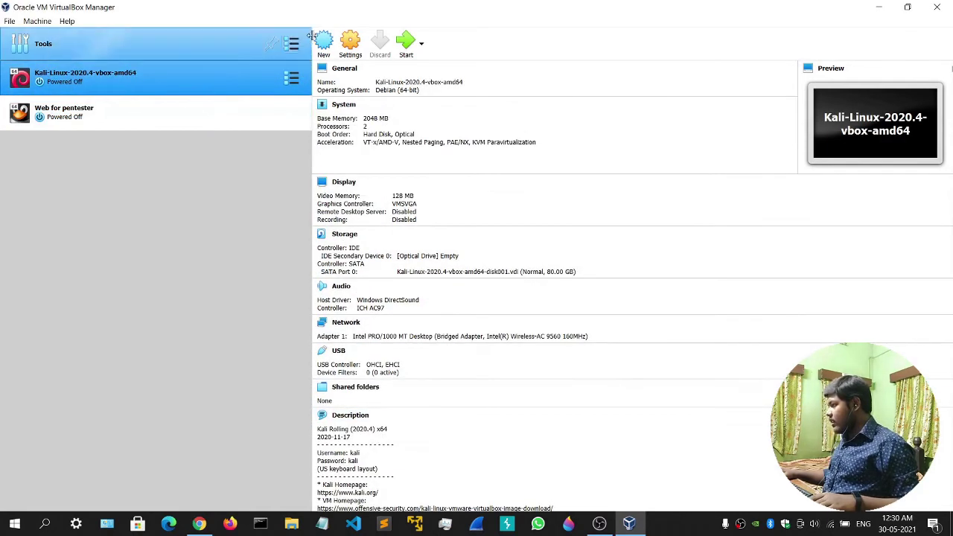
pyautogui.click(406, 43)
pyautogui.click(178, 113)
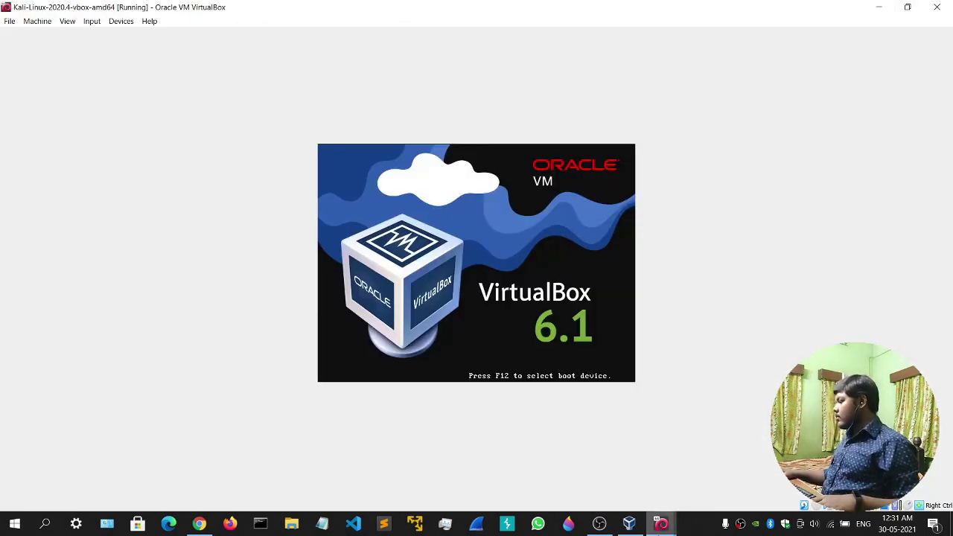
pyautogui.moveTo(661, 524)
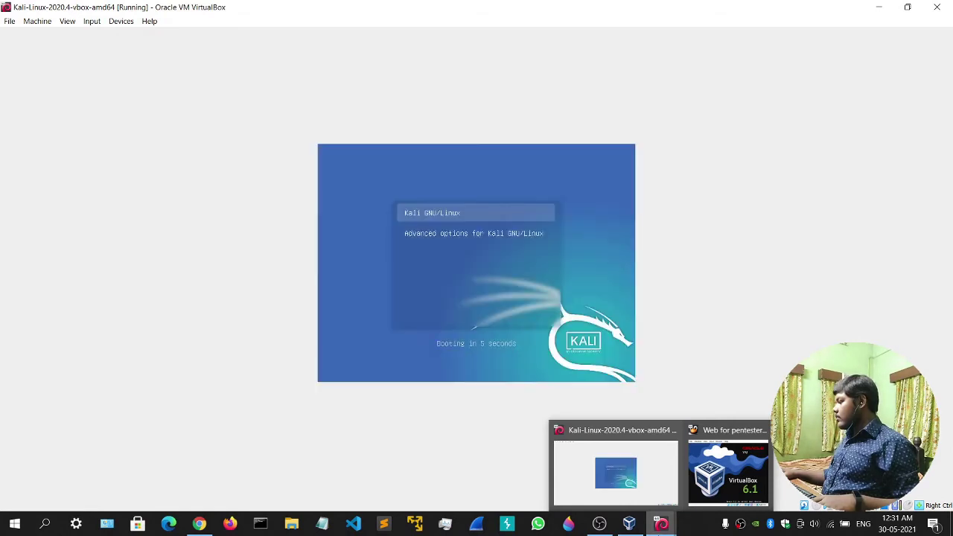
pyautogui.click(448, 203)
pyautogui.press('Return')
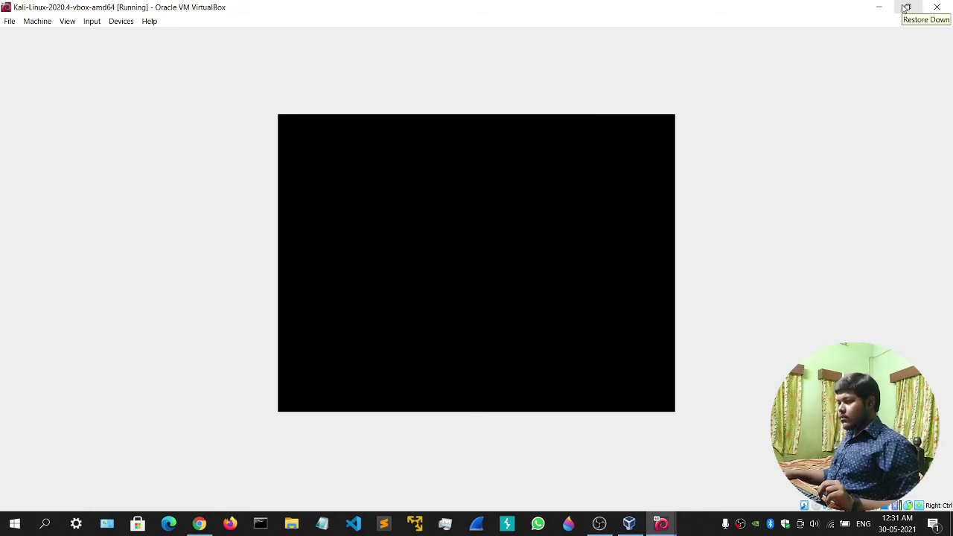
# Step: Log in to the Kali machine with the username kali and the account password
pyautogui.click(905, 7)
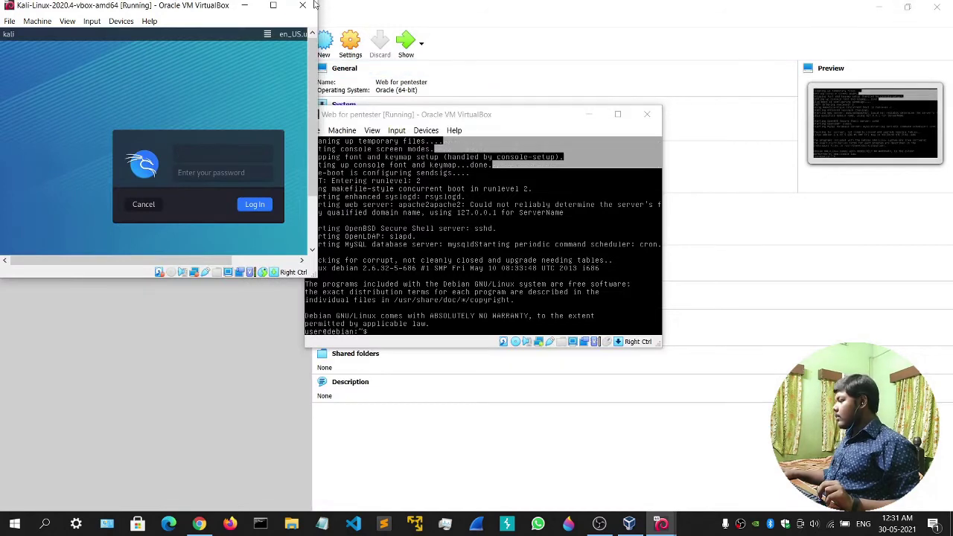
pyautogui.click(274, 5)
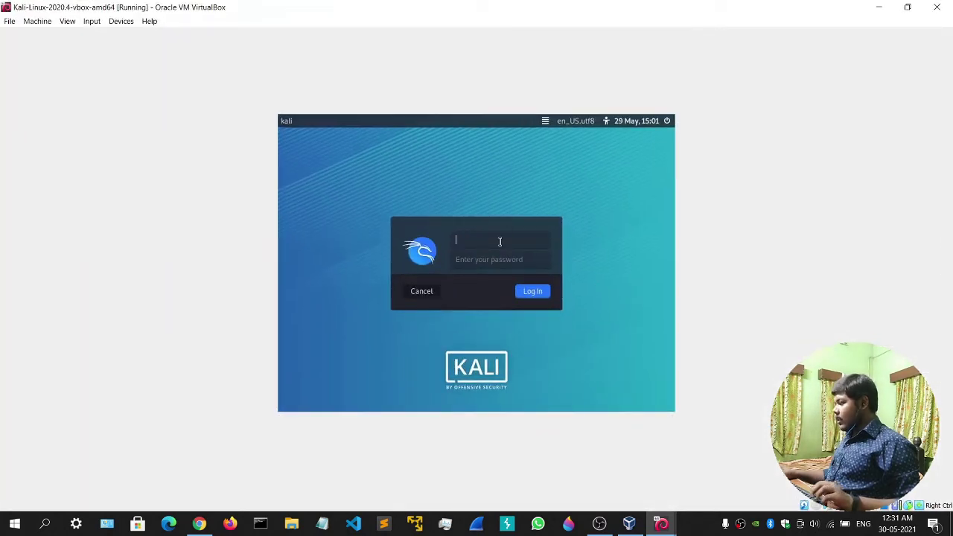
pyautogui.write('k')
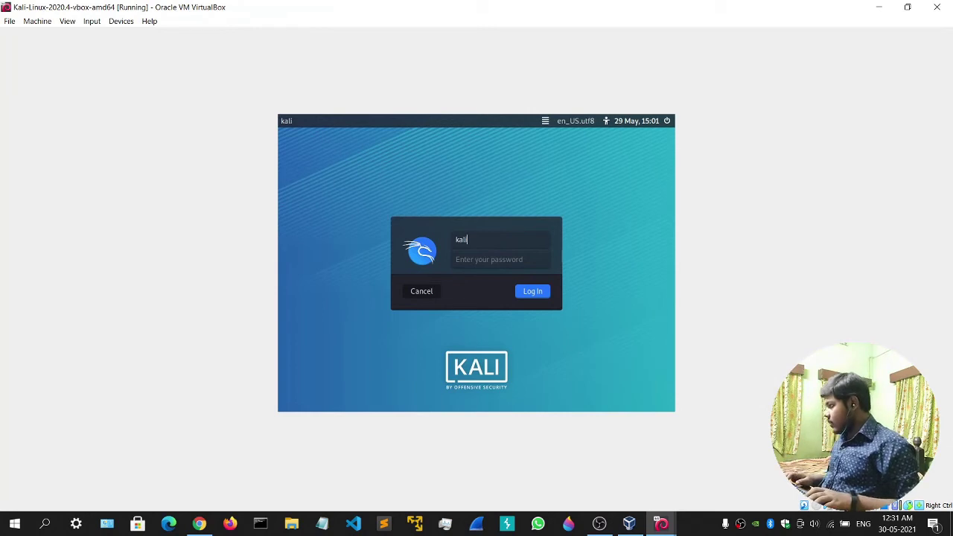
pyautogui.write('ali')
pyautogui.press('Tab')
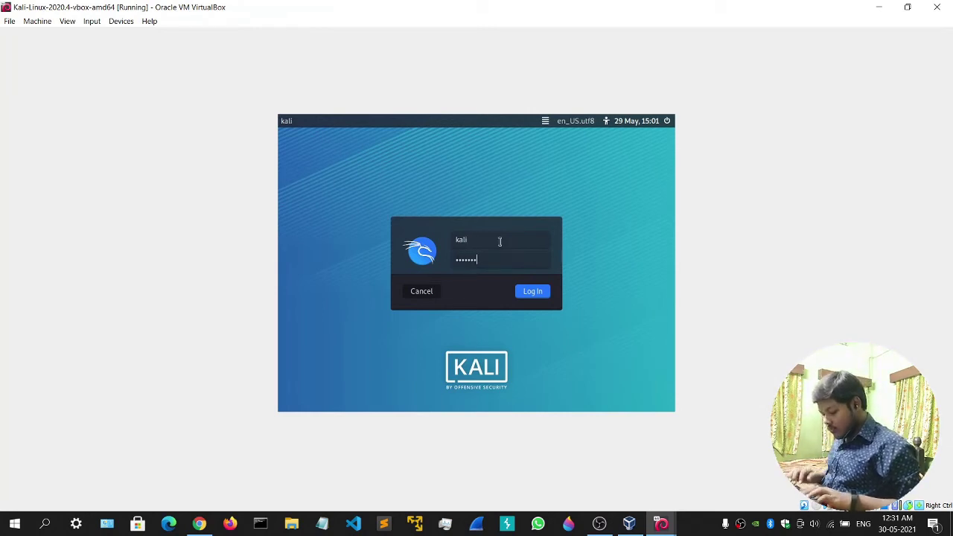
pyautogui.press('Return')
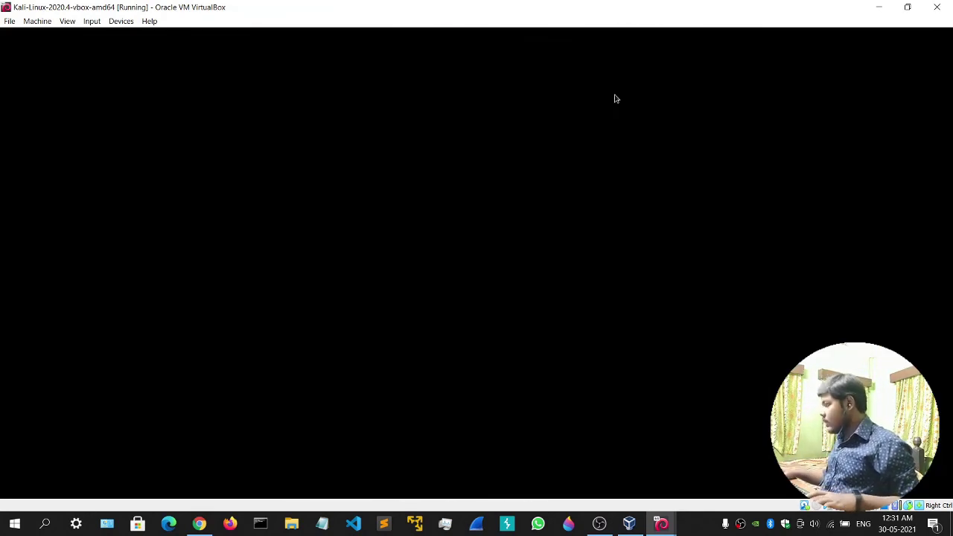
# Step: Run ifconfig in the console of the Web for pentester machine
pyautogui.moveTo(665, 527)
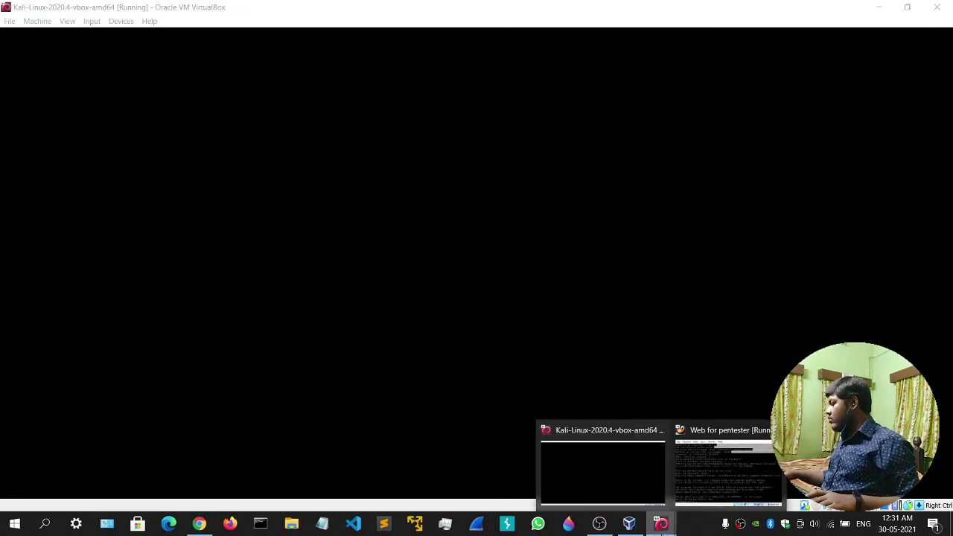
pyautogui.click(718, 454)
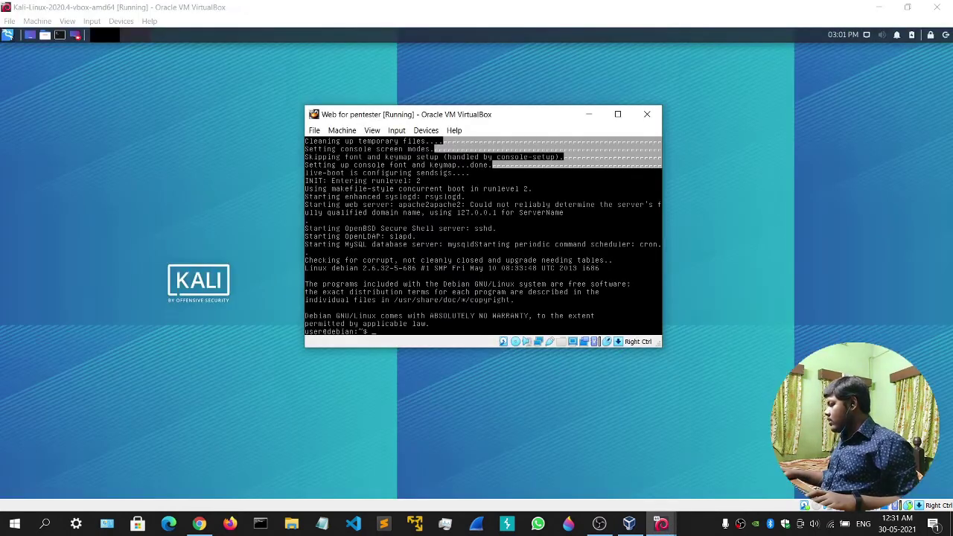
pyautogui.write('ifon')
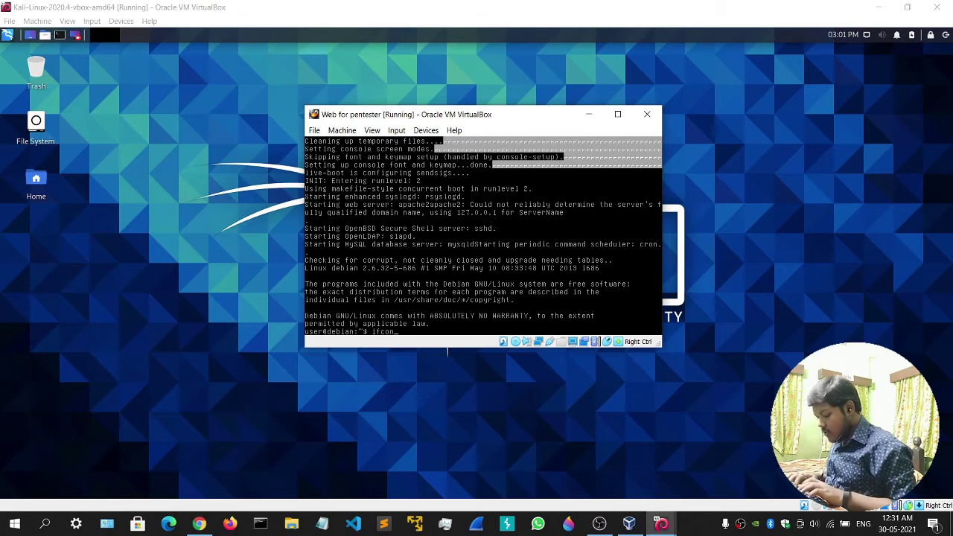
pyautogui.press('Return')
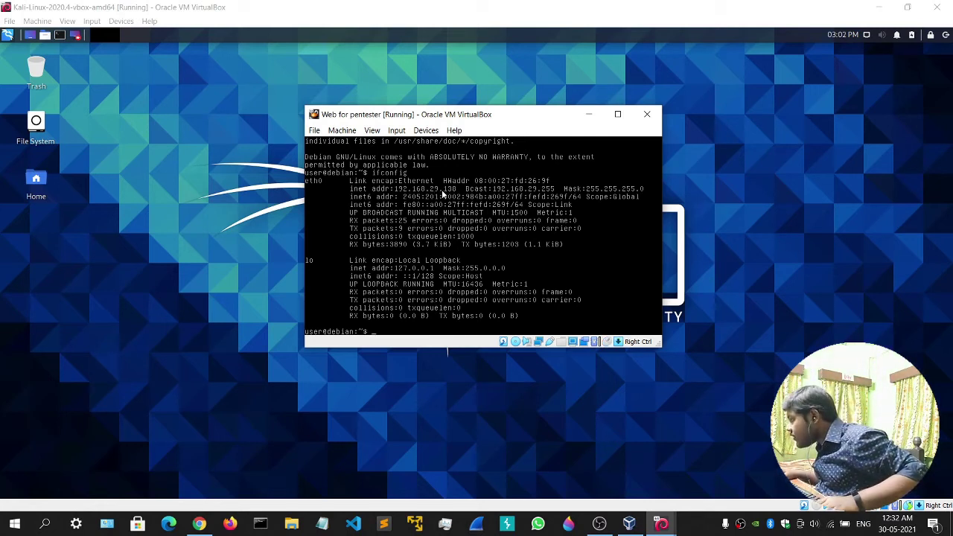
# Step: Find Firefox ESR among the Kali machine's applications and launch it
pyautogui.click(7, 35)
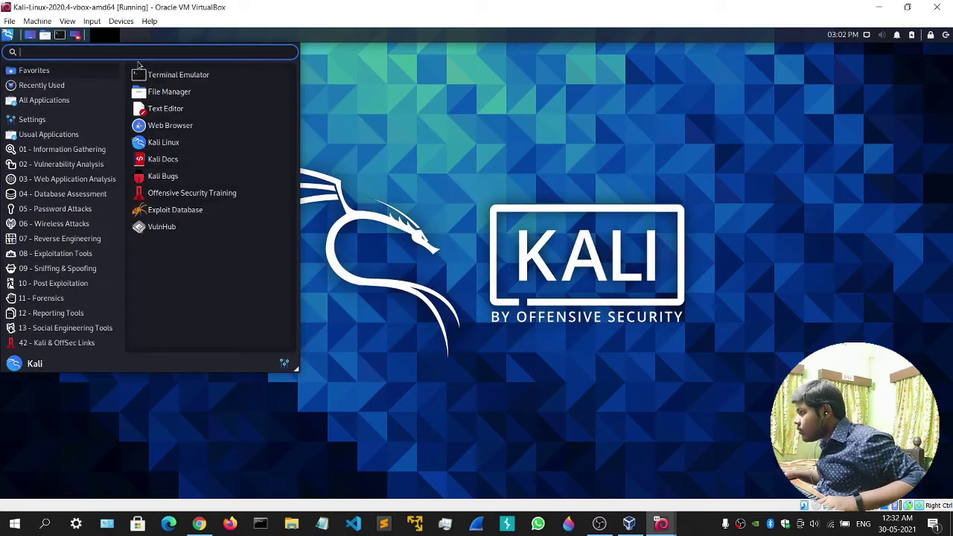
pyautogui.write('firefox')
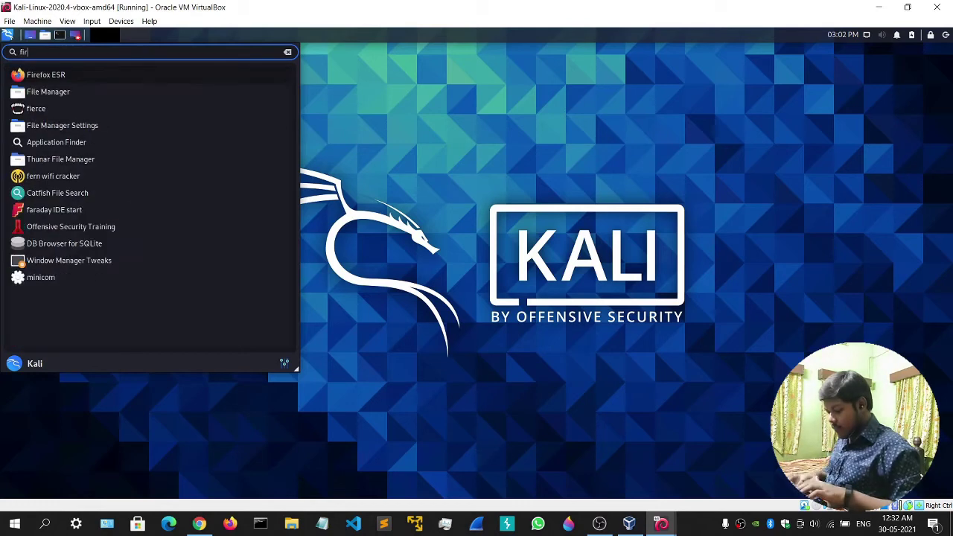
pyautogui.click(123, 78)
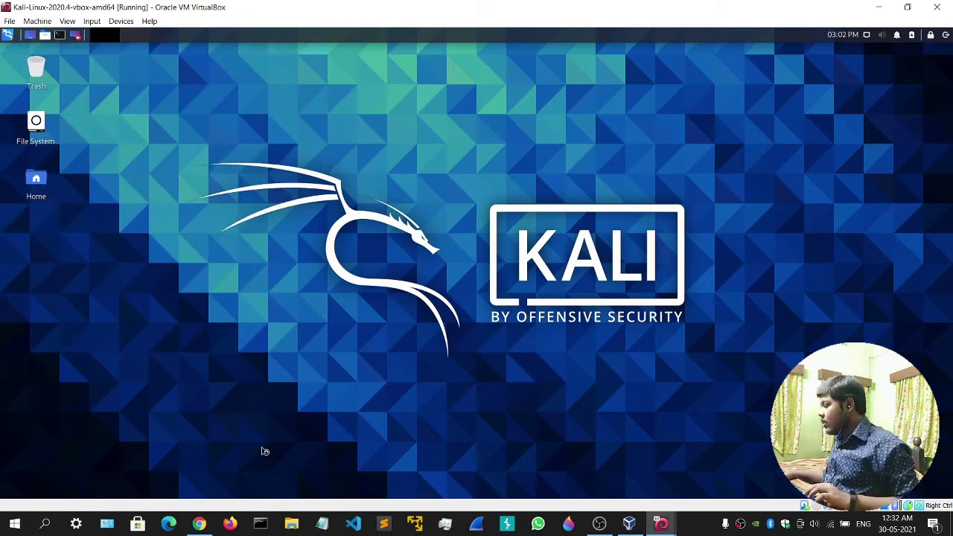
# Step: Switch to Chrome on the host and enter the address 192.168.29.110 in a new tab, consulting the Web for pentester ifconfig output
pyautogui.click(199, 523)
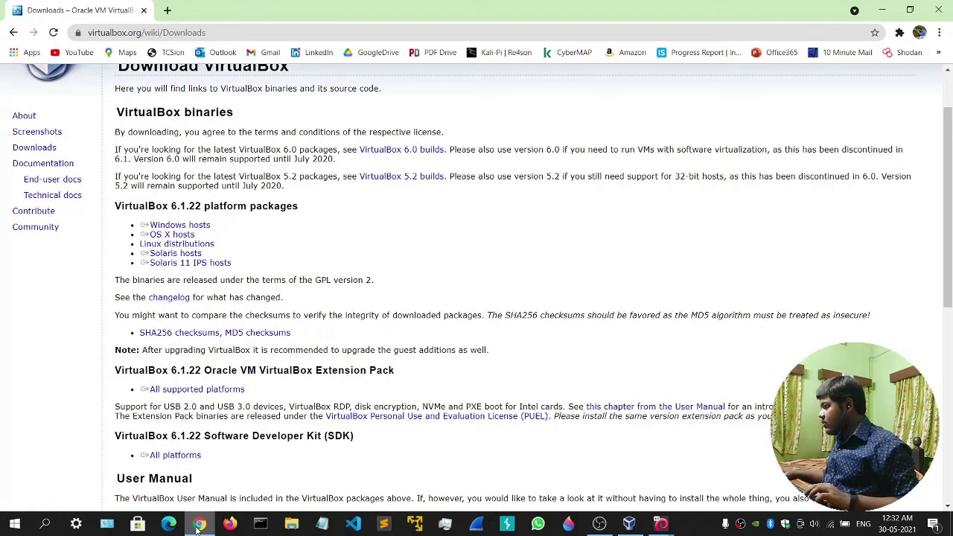
pyautogui.click(167, 10)
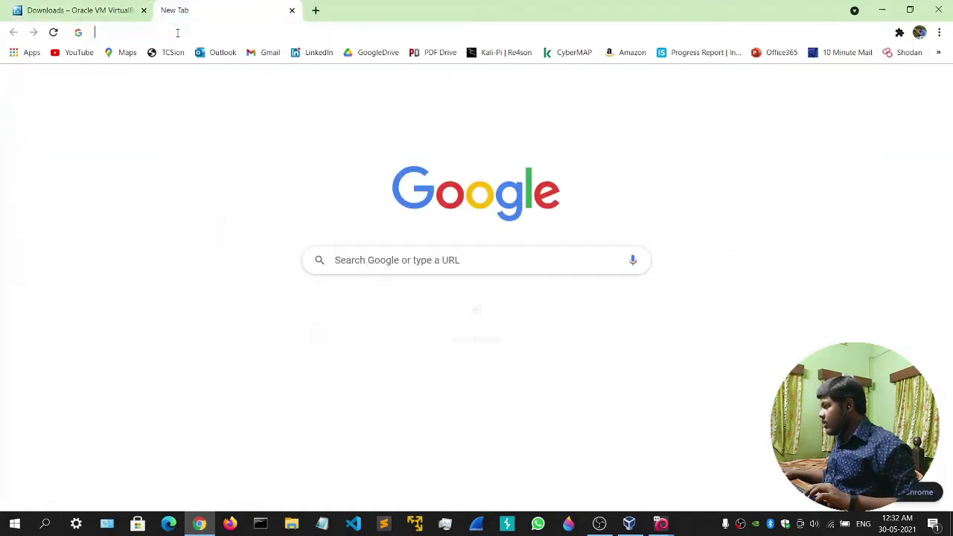
pyautogui.click(662, 523)
pyautogui.click(732, 468)
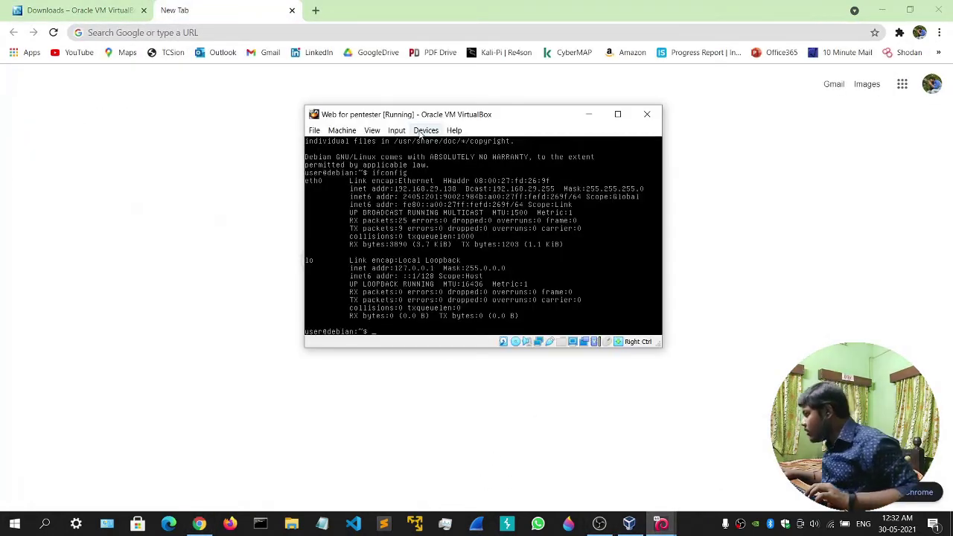
pyautogui.click(217, 30)
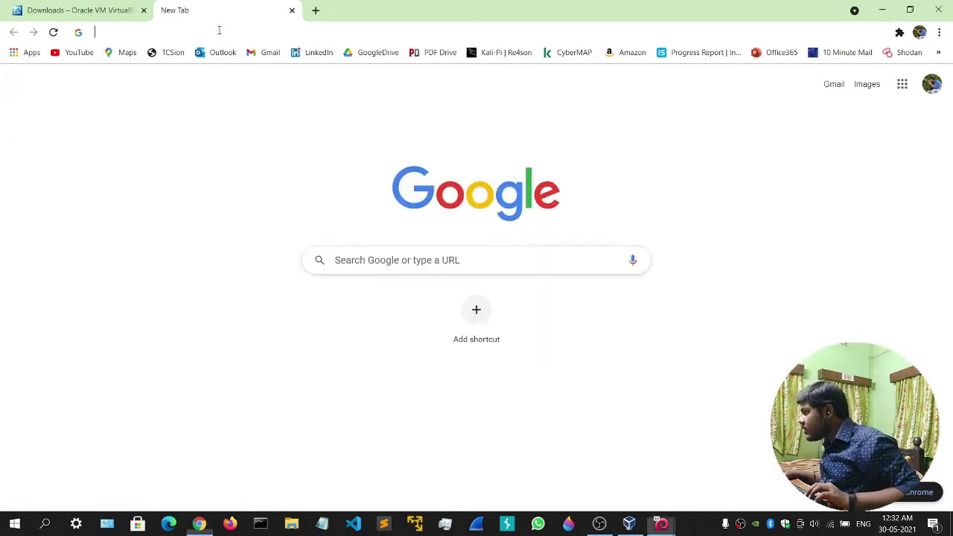
pyautogui.press('Down')
pyautogui.press('Down')
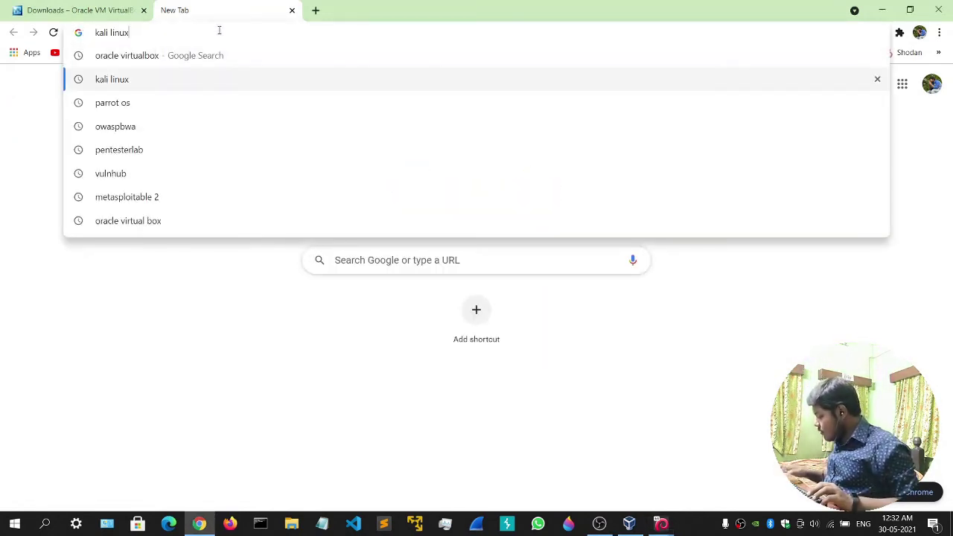
pyautogui.press('Up')
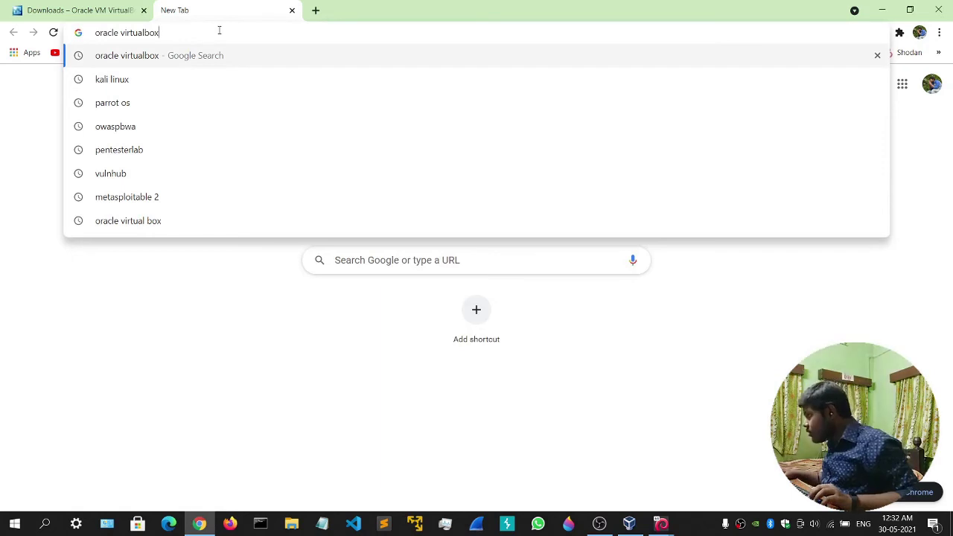
pyautogui.press('Up')
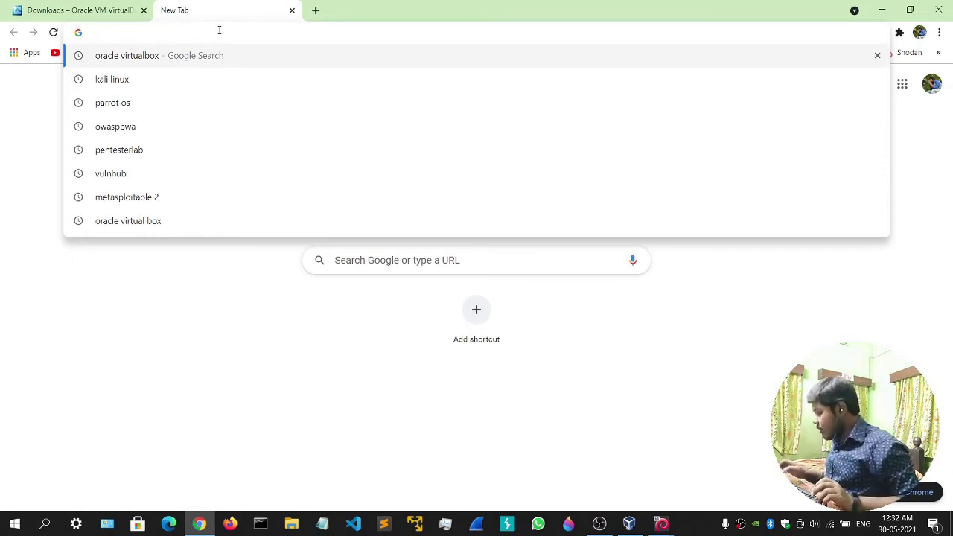
pyautogui.write('192.')
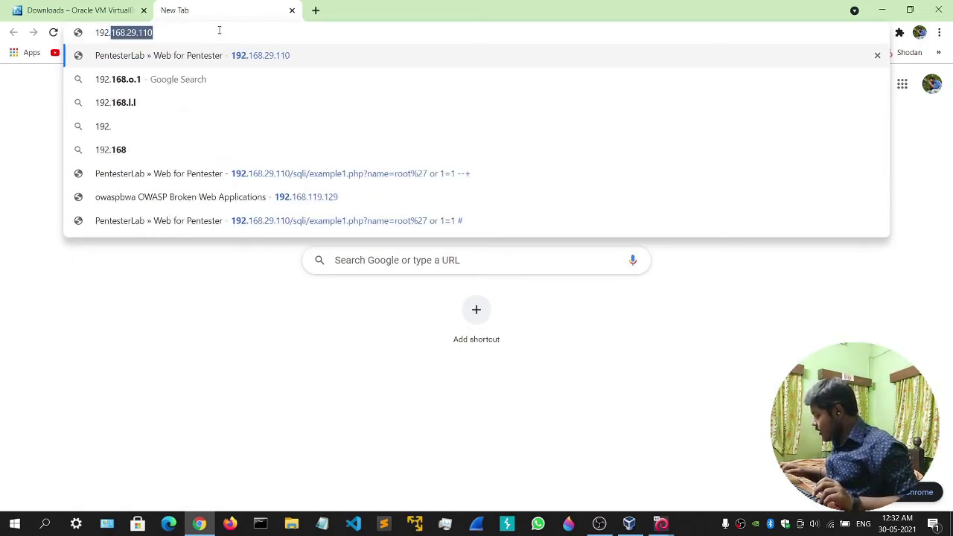
pyautogui.write('168.29.110')
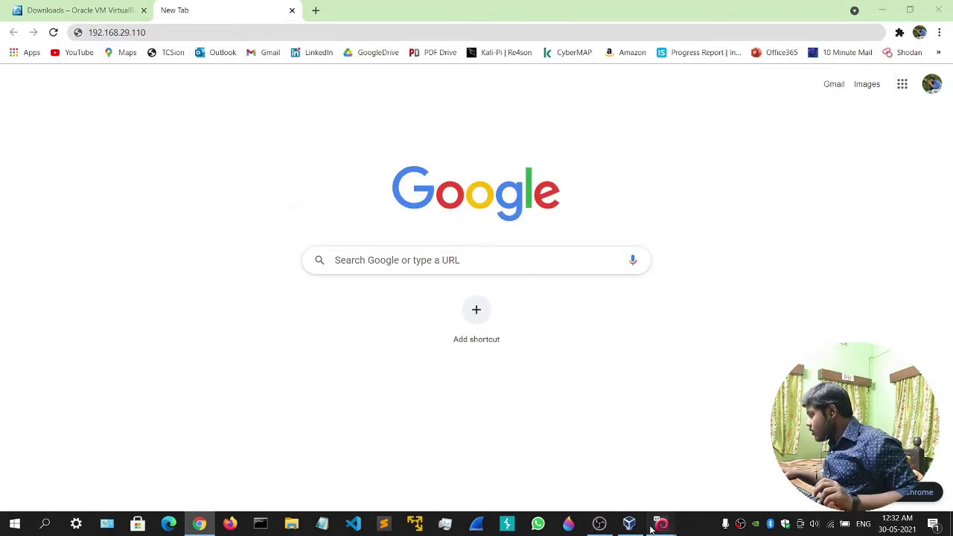
# Step: Correct the browser address to 192.168.29.138, checking it against the eth0 address of the Web for pentester machine, and open the site
pyautogui.click(629, 524)
pyautogui.click(704, 429)
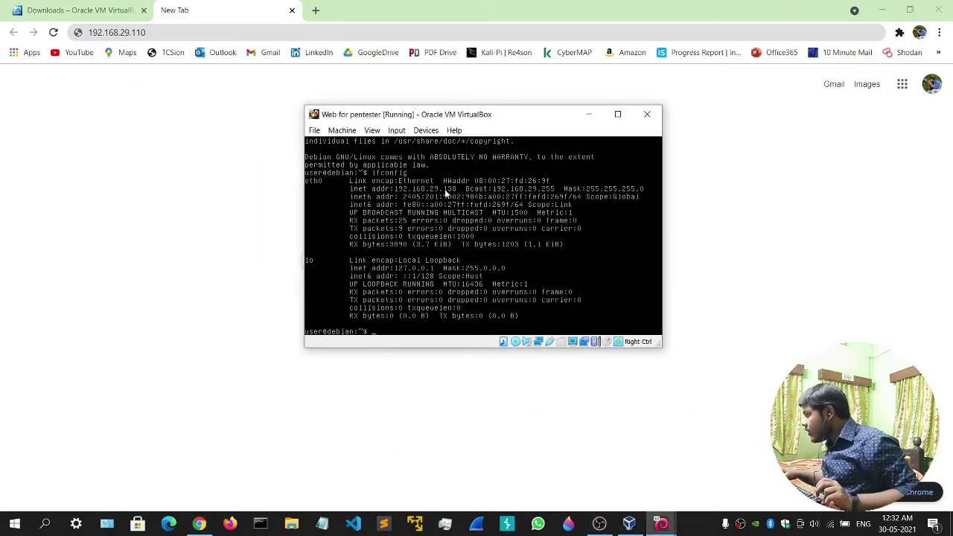
pyautogui.click(211, 157)
pyautogui.click(177, 34)
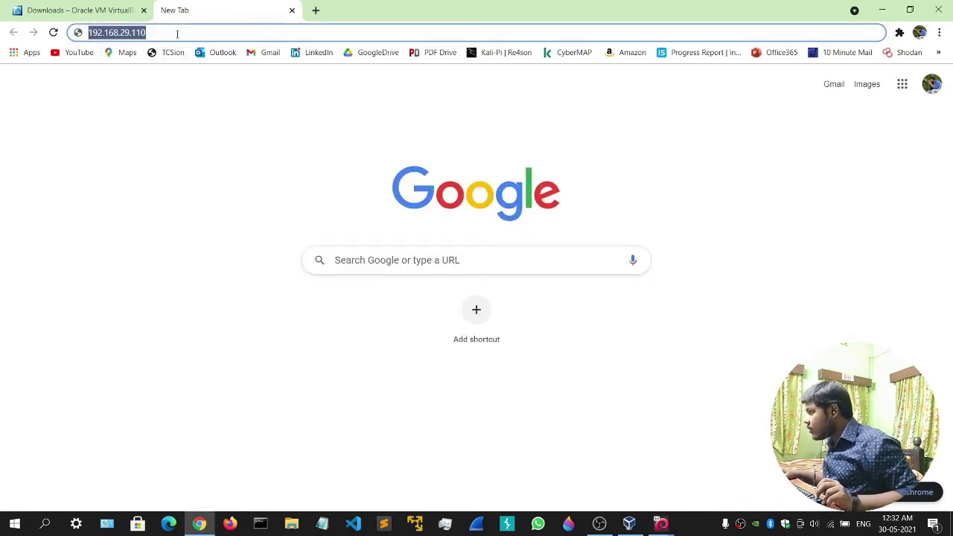
pyautogui.click(179, 32)
pyautogui.press('BackSpace')
pyautogui.press('BackSpace')
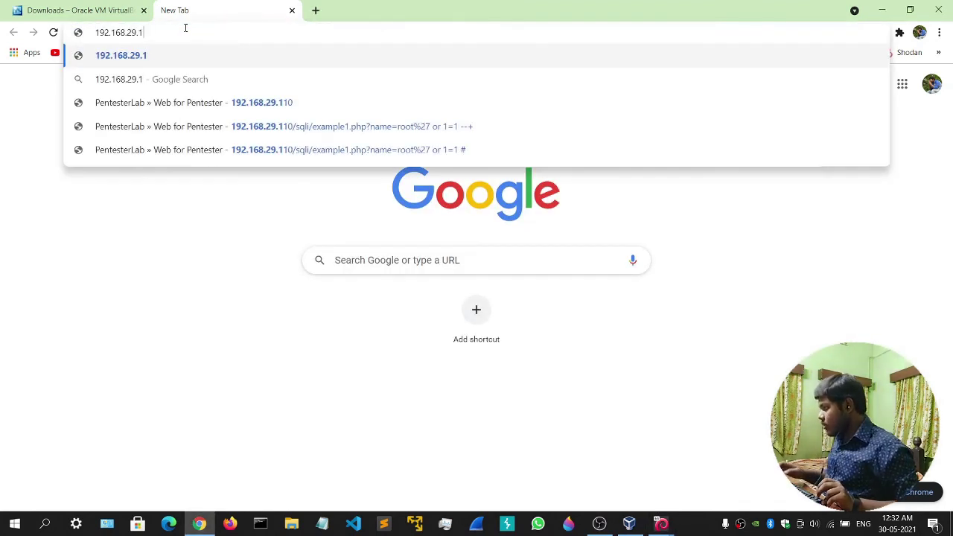
pyautogui.write('38')
pyautogui.press('Return')
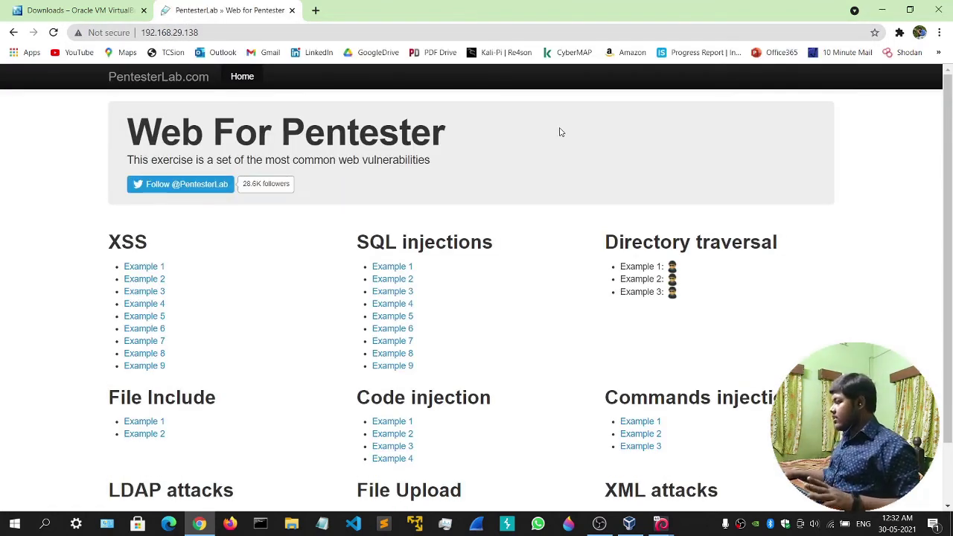
pyautogui.scroll(-1, 246, 223)
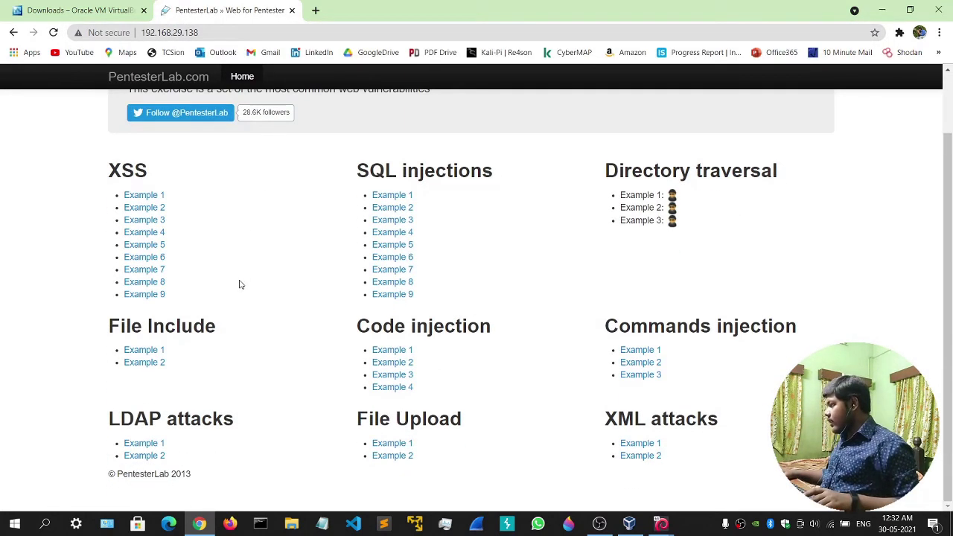
# Step: Open Example 1 under SQL injections on the Web For Pentester site and return to the home page
pyautogui.scroll(1, 239, 285)
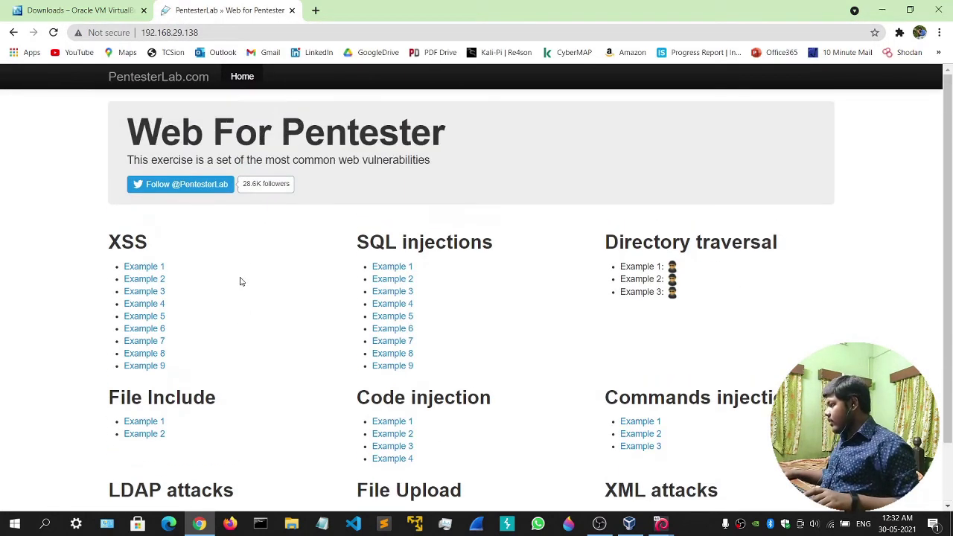
pyautogui.click(406, 269)
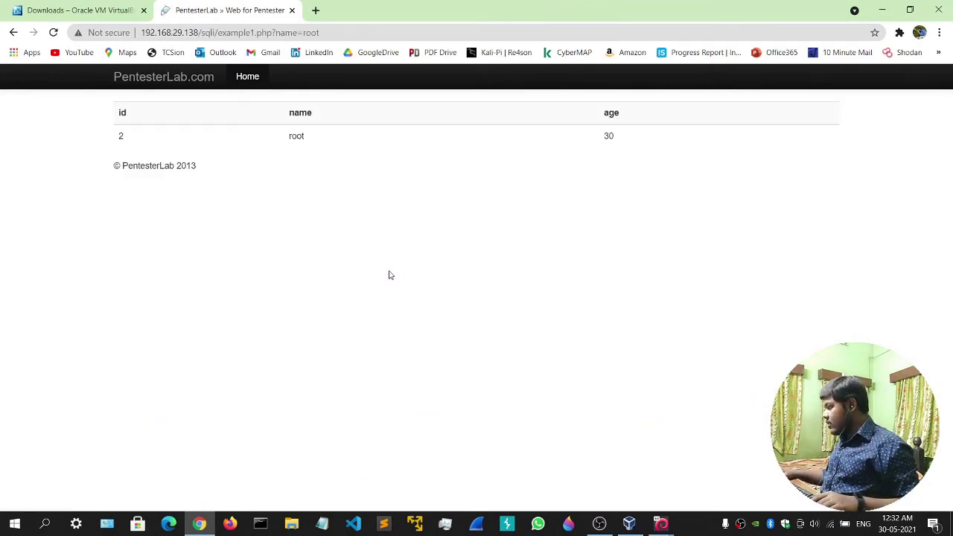
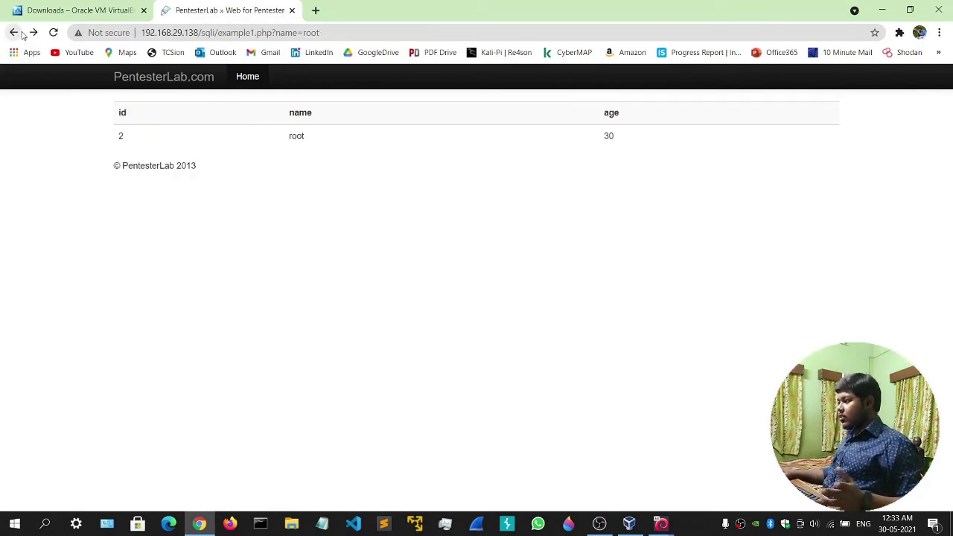
pyautogui.click(14, 32)
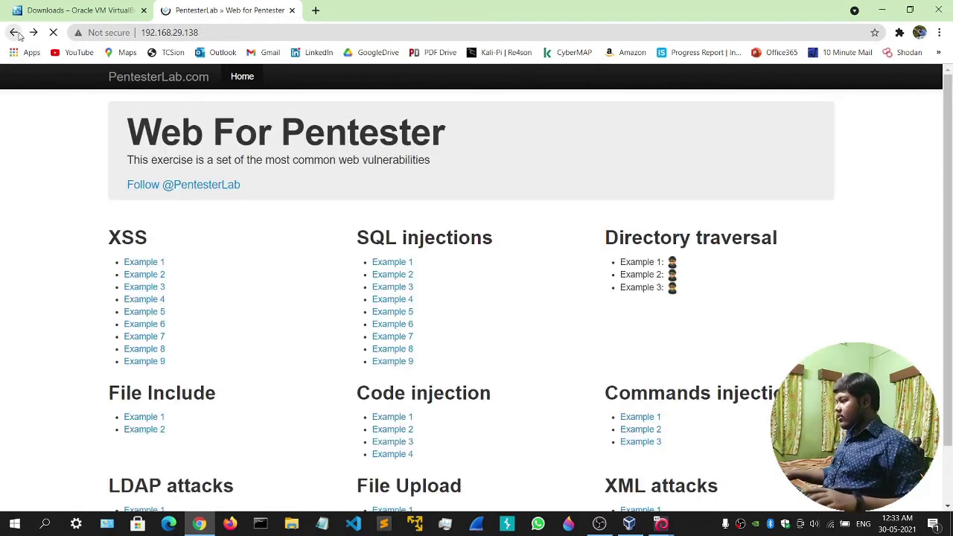
# Step: Look over the vulnerability categories and their examples on the Web For Pentester home page
pyautogui.doubleClick(117, 246)
pyautogui.click(271, 224)
pyautogui.scroll(-2, 310, 276)
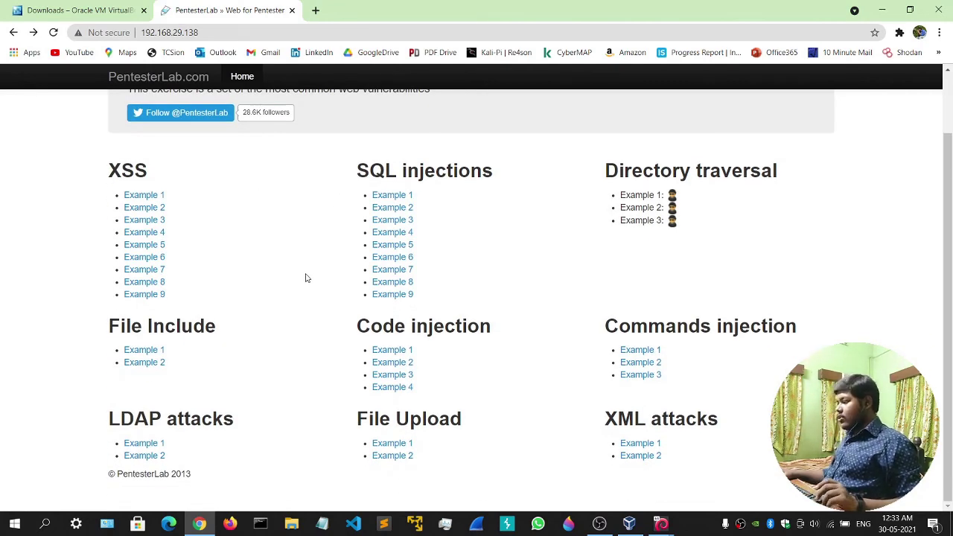
pyautogui.scroll(2, 306, 278)
pyautogui.scroll(-2, 313, 298)
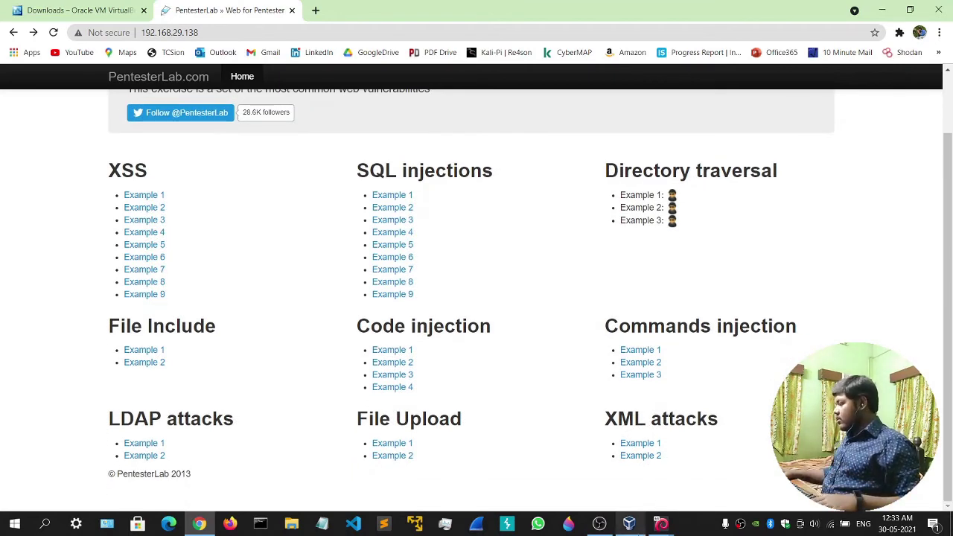
# Step: Switch to the Kali machine and open 192.168.29.138 in a new Firefox tab, checking the address against the Web for pentester console
pyautogui.moveTo(629, 523)
pyautogui.click(622, 479)
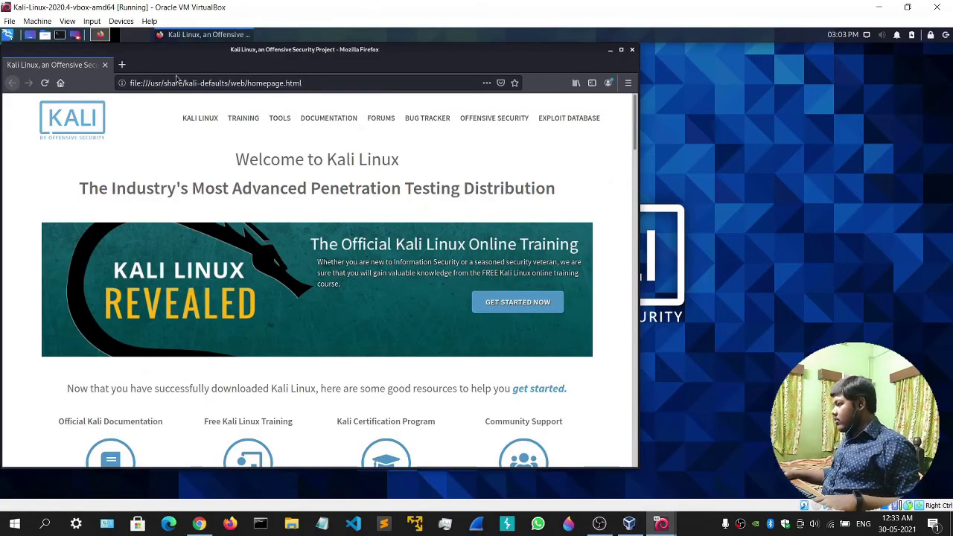
pyautogui.click(123, 64)
pyautogui.click(138, 83)
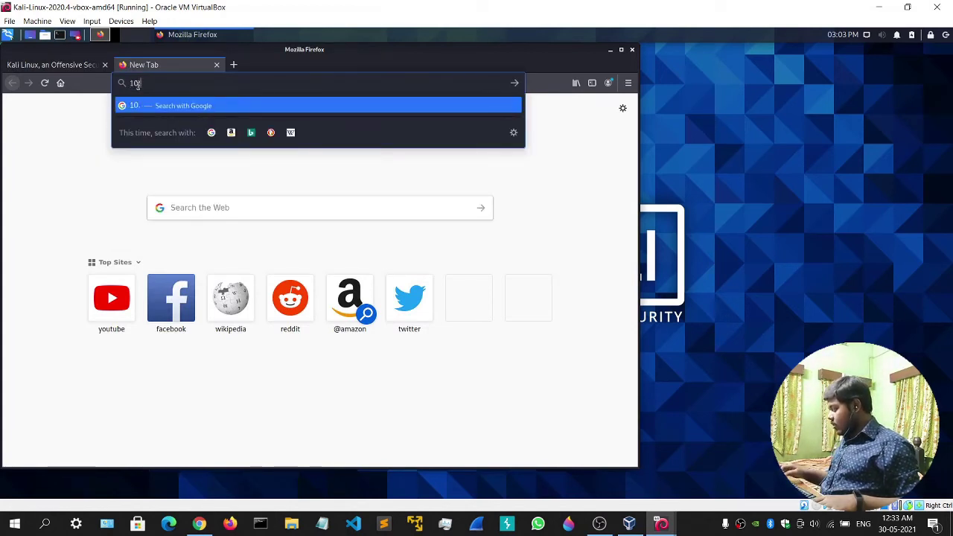
pyautogui.press('BackSpace')
pyautogui.press('BackSpace')
pyautogui.write('92.')
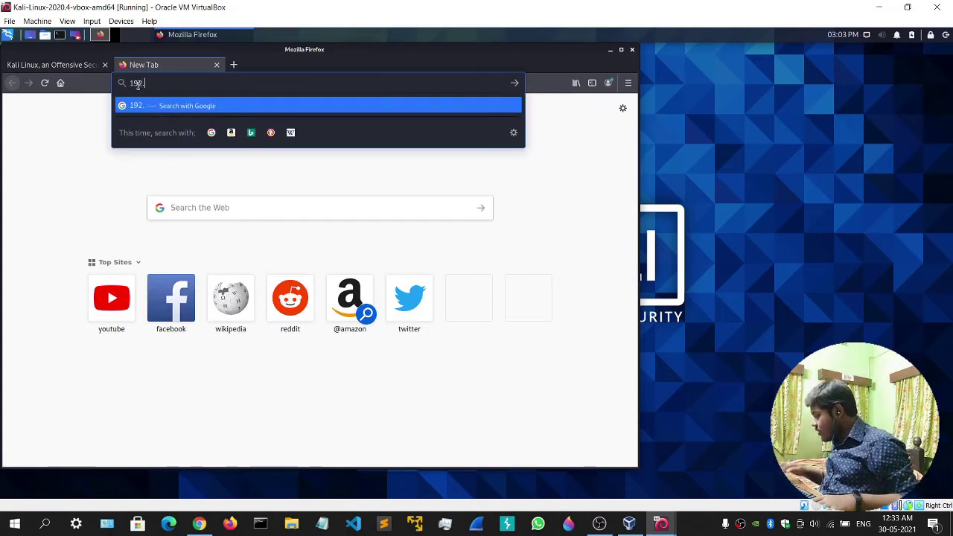
pyautogui.moveTo(661, 523)
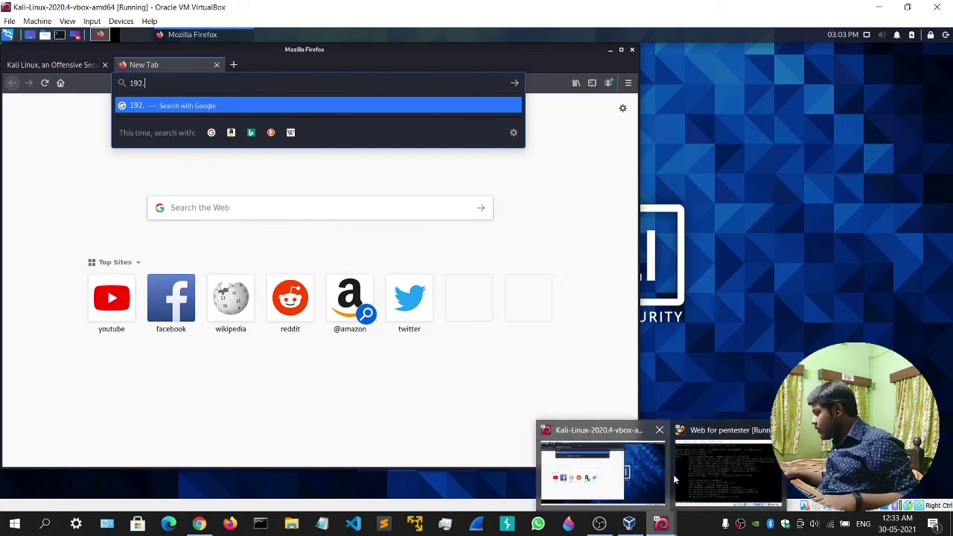
pyautogui.moveTo(677, 466)
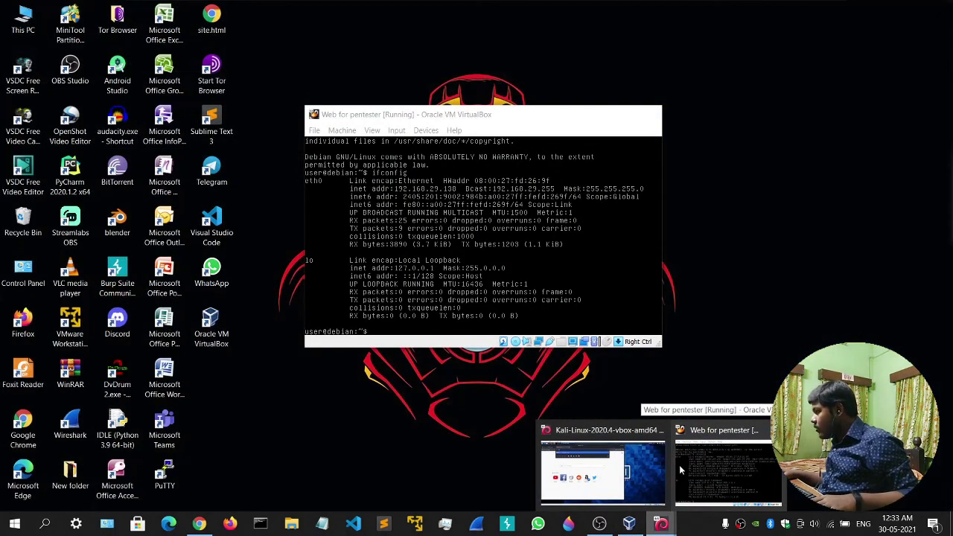
pyautogui.write('192.1')
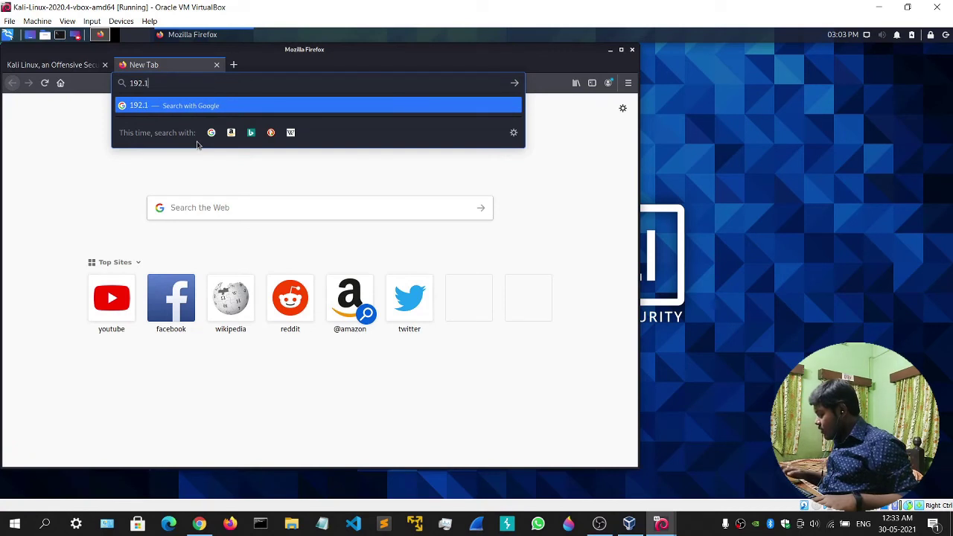
pyautogui.write('68.29.1')
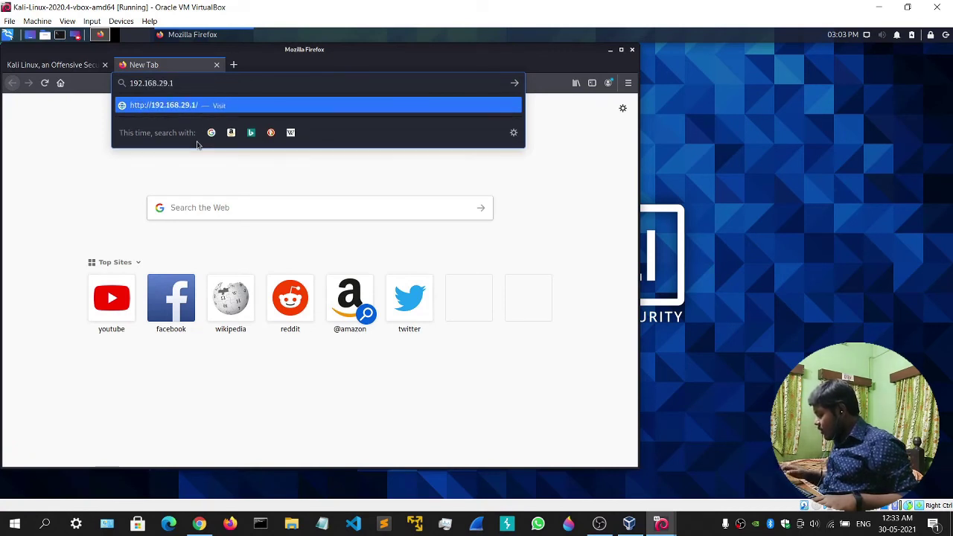
pyautogui.write('38')
pyautogui.press('Return')
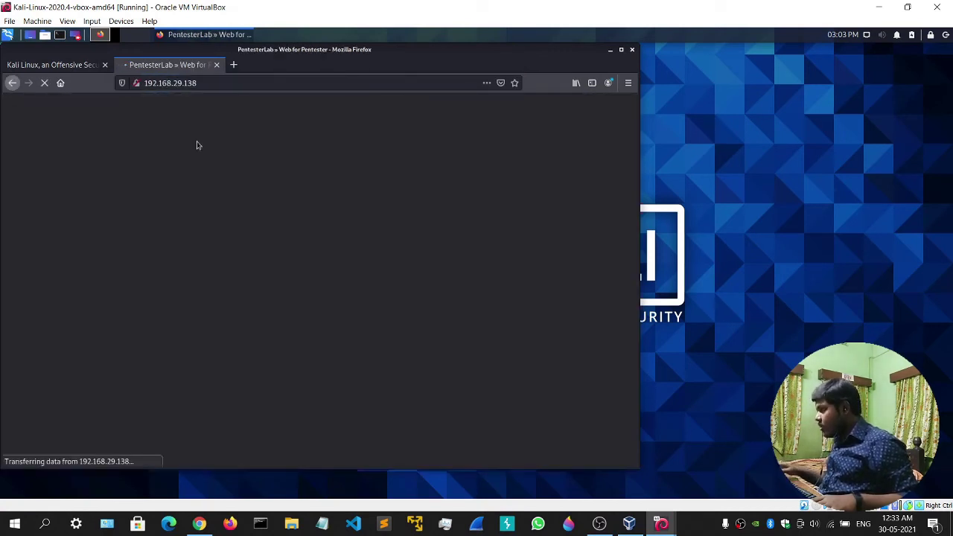
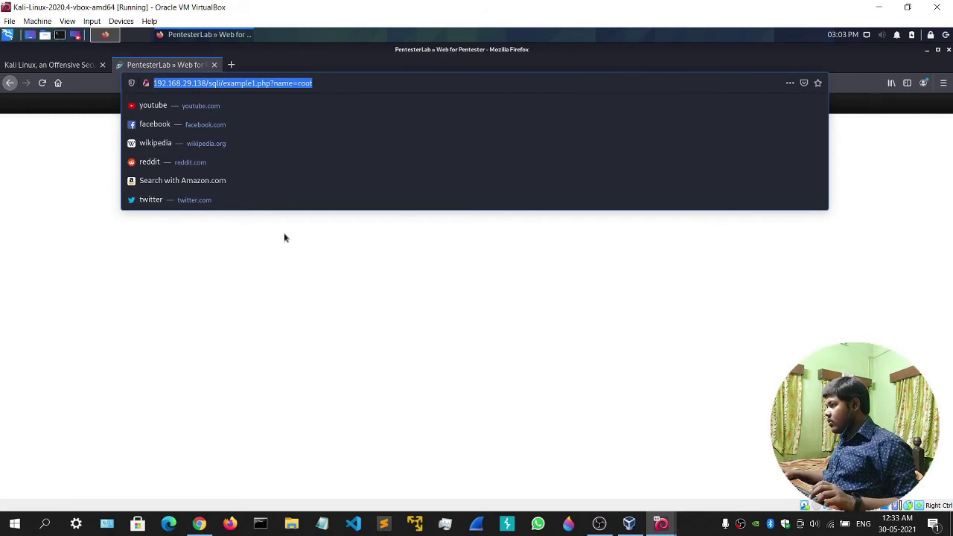
# Step: Open a terminal on the Kali machine and enlarge its text three times
pyautogui.click(60, 35)
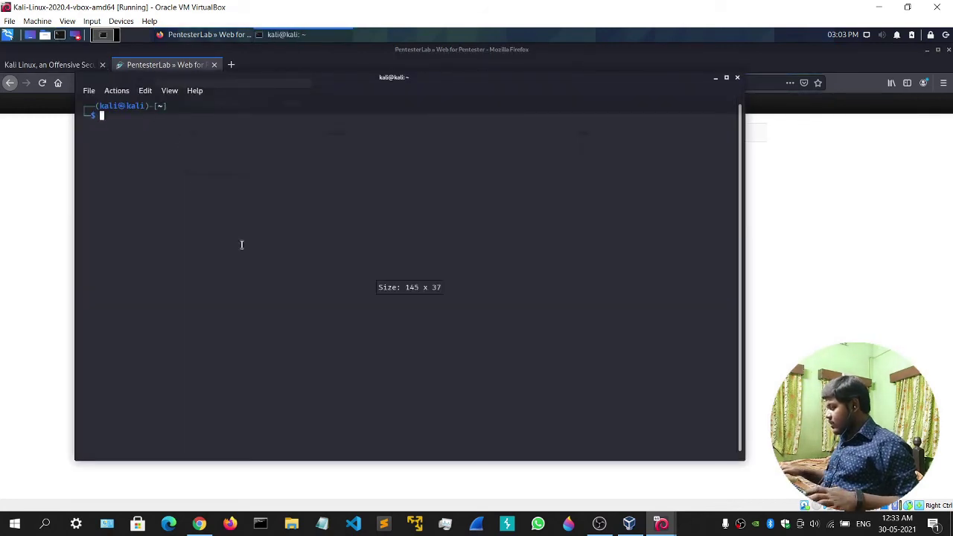
pyautogui.hotkey('ctrl', '+')
pyautogui.hotkey('ctrl', '+')
pyautogui.hotkey('ctrl', '+')
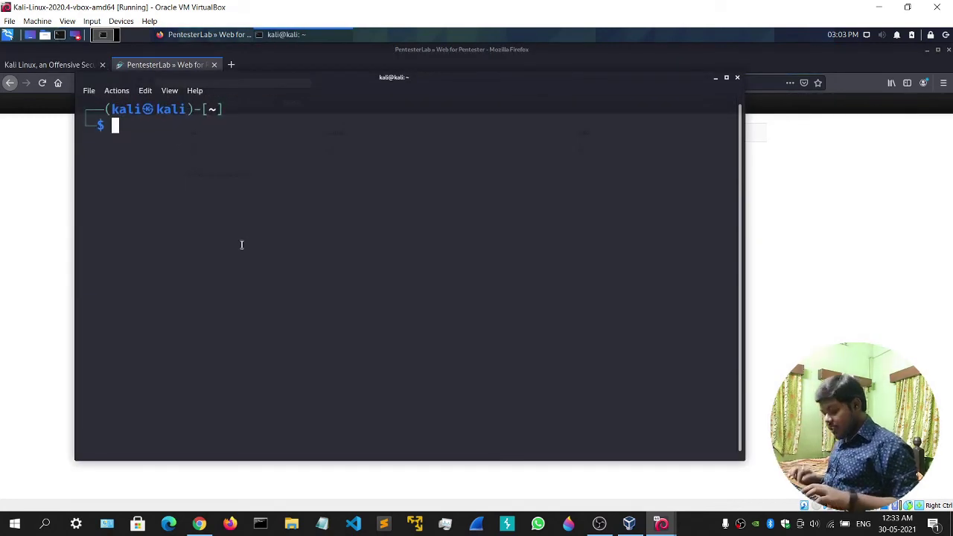
pyautogui.write('sqlmap')
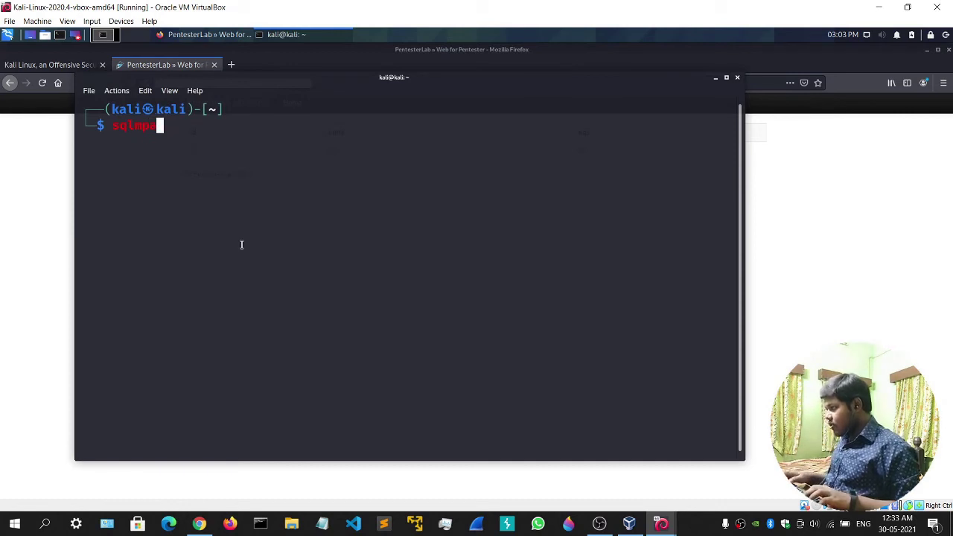
pyautogui.press('Left')
pyautogui.press('Left')
pyautogui.write('ap -')
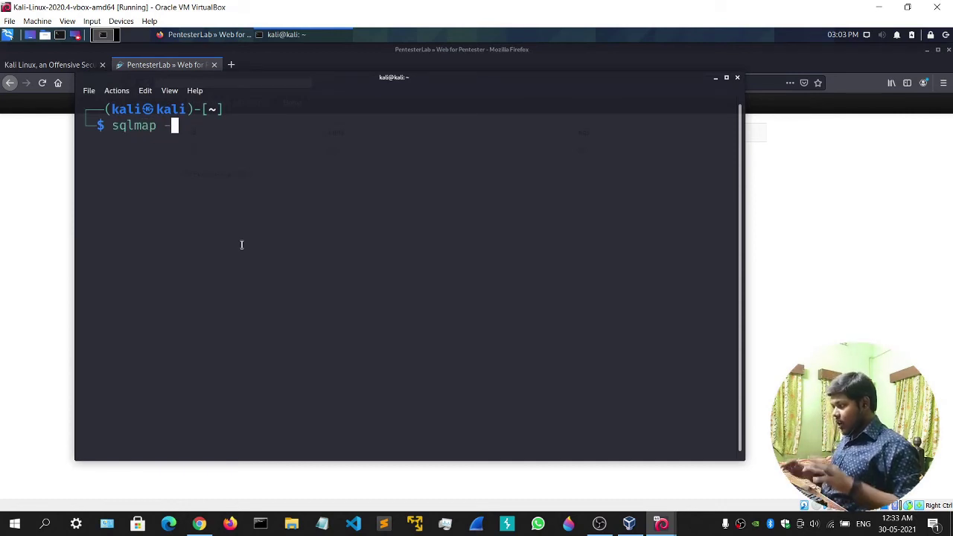
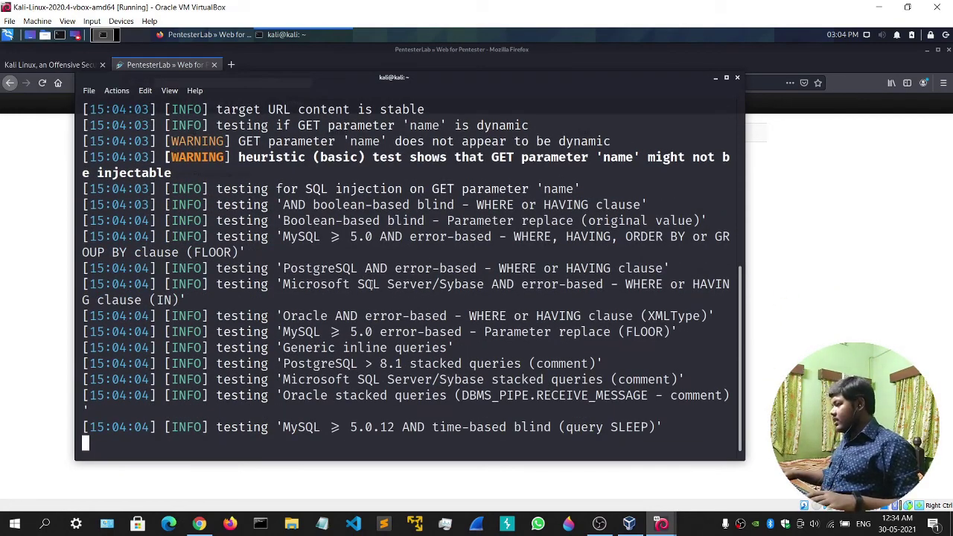
pyautogui.scroll(5, 370, 284)
pyautogui.scroll(-1, 328, 293)
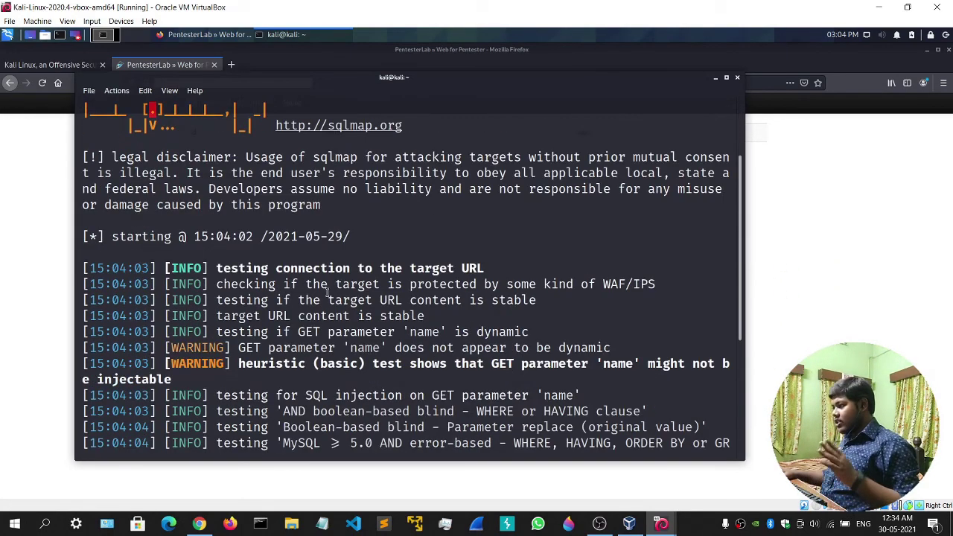
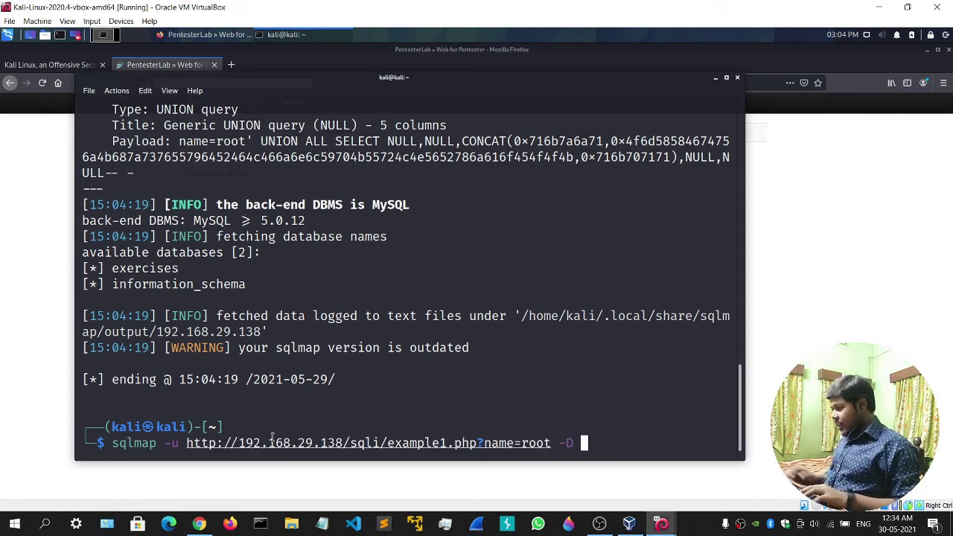
# Step: Run sqlmap on the same URL with -D exercises -T users and read through to the end of the output
pyautogui.write('exercises -T users')
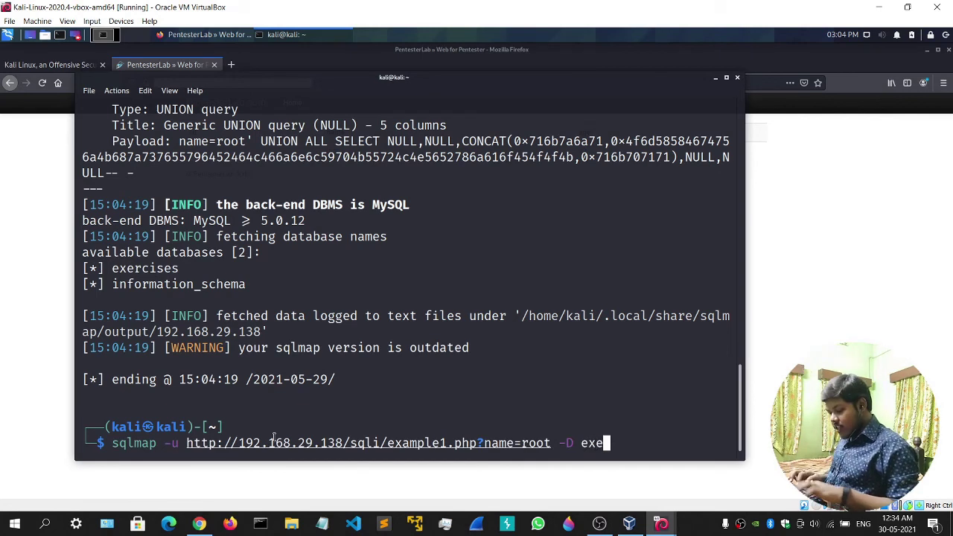
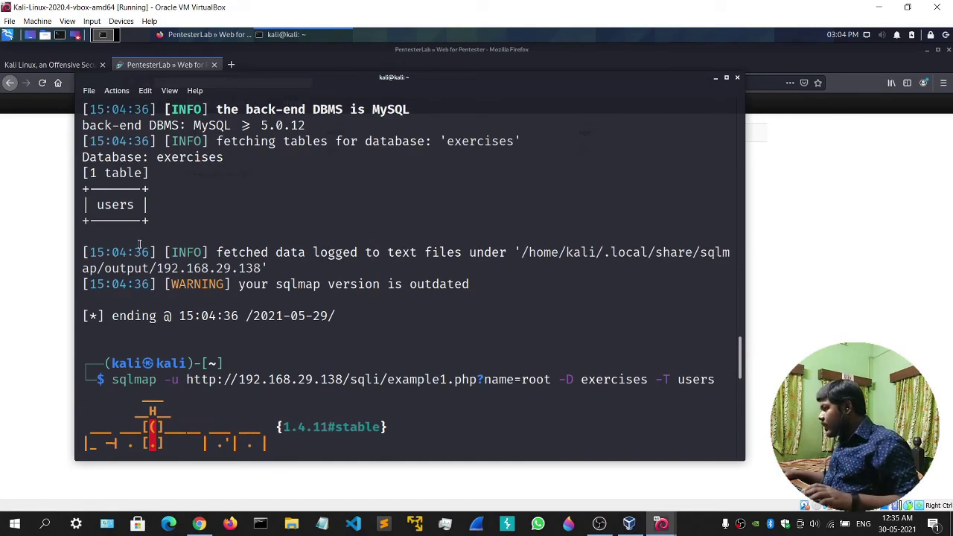
pyautogui.scroll(-12, 285, 229)
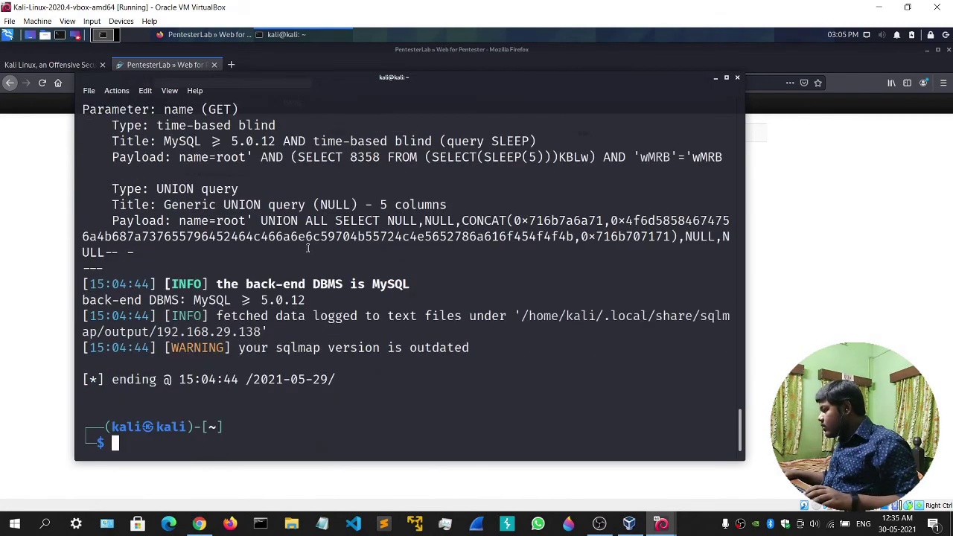
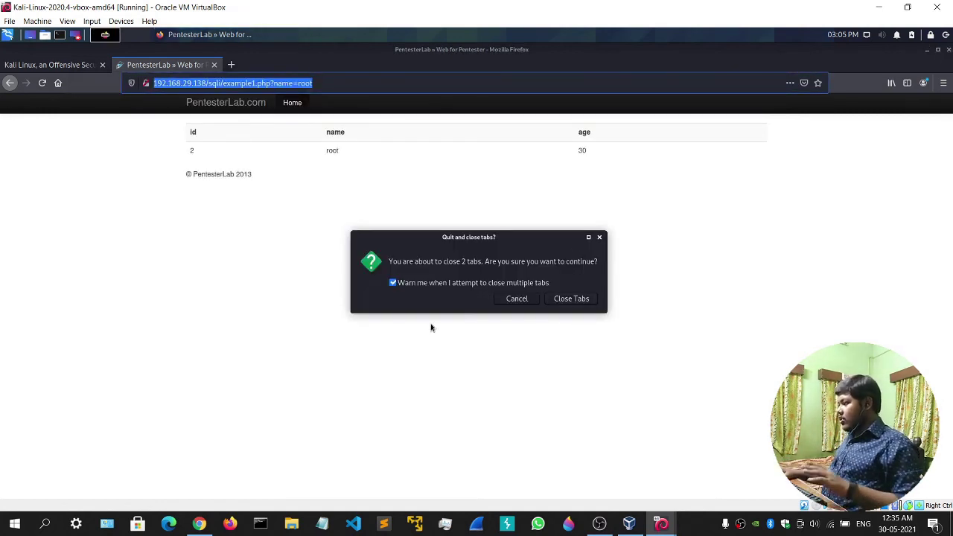
# Step: Close Firefox and all its tabs with the multiple-tab warning turned off, and briefly open and close a new terminal
pyautogui.click(430, 283)
pyautogui.click(571, 298)
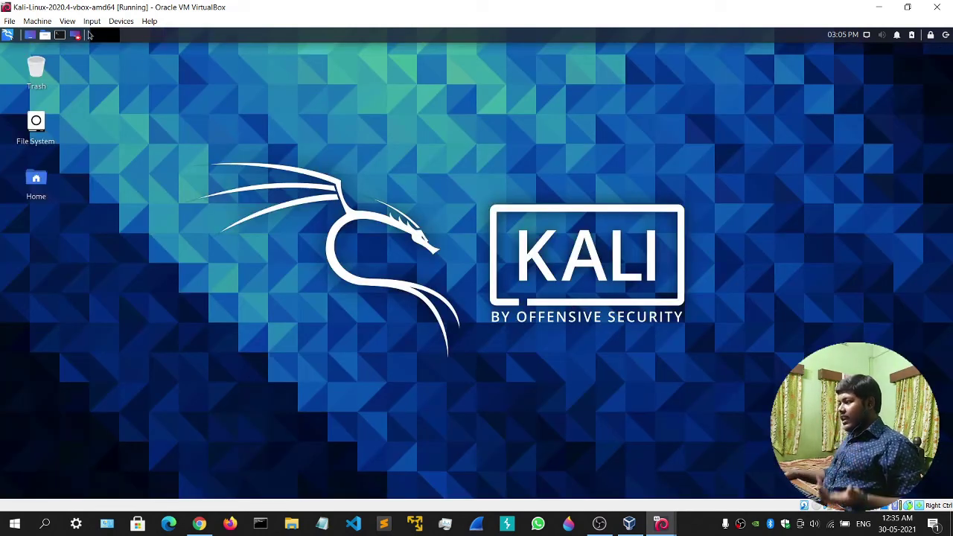
pyautogui.click(61, 35)
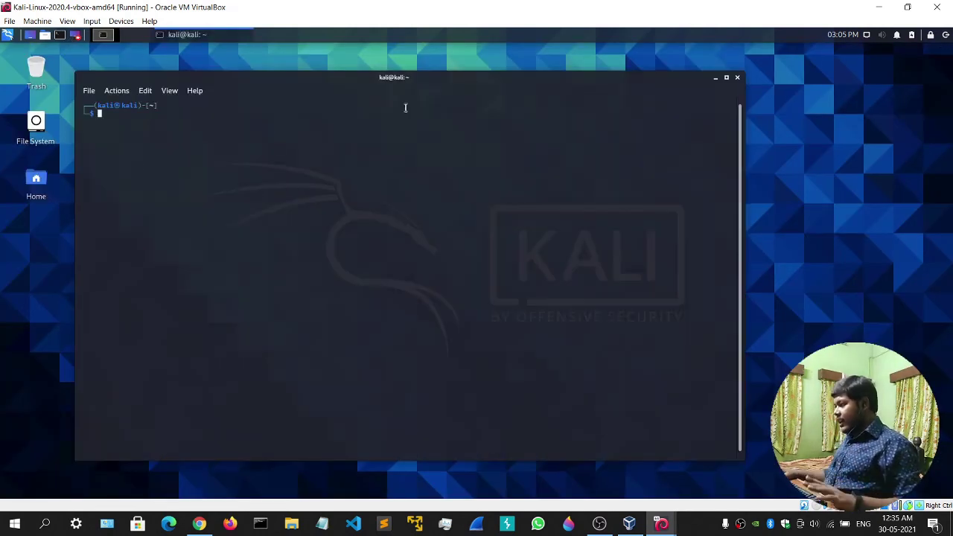
pyautogui.click(737, 77)
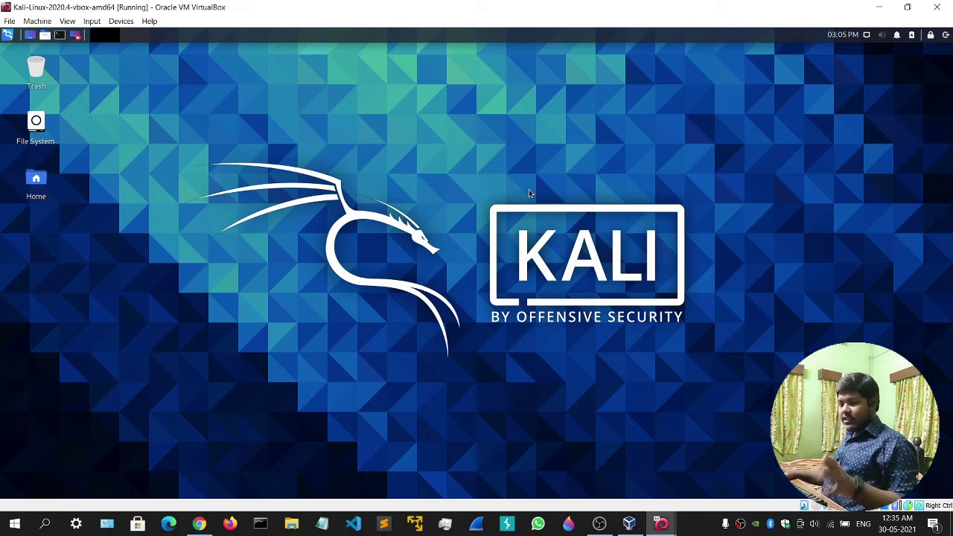
# Step: Bring up the Web for pentester console, and minimise it along with the Kali machine and VirtualBox Manager windows
pyautogui.click(661, 524)
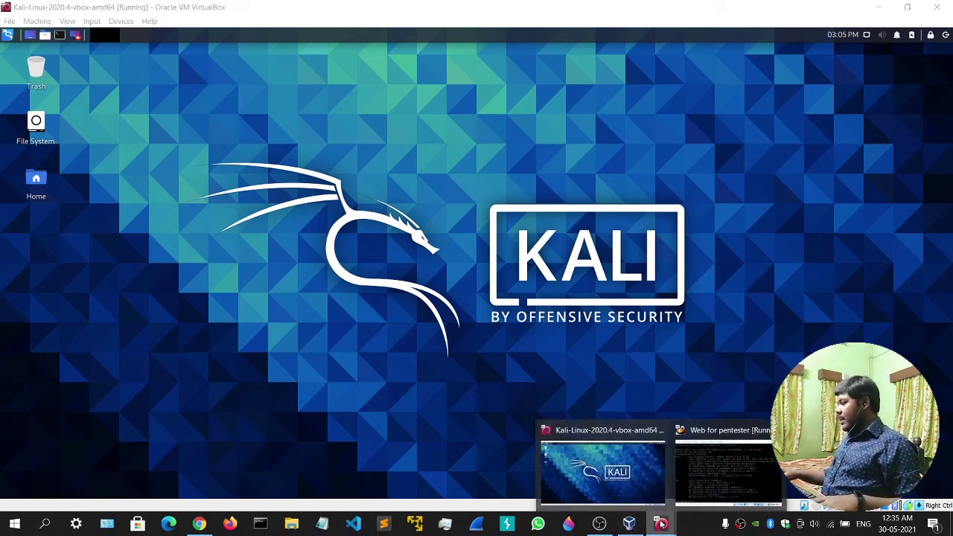
pyautogui.click(678, 499)
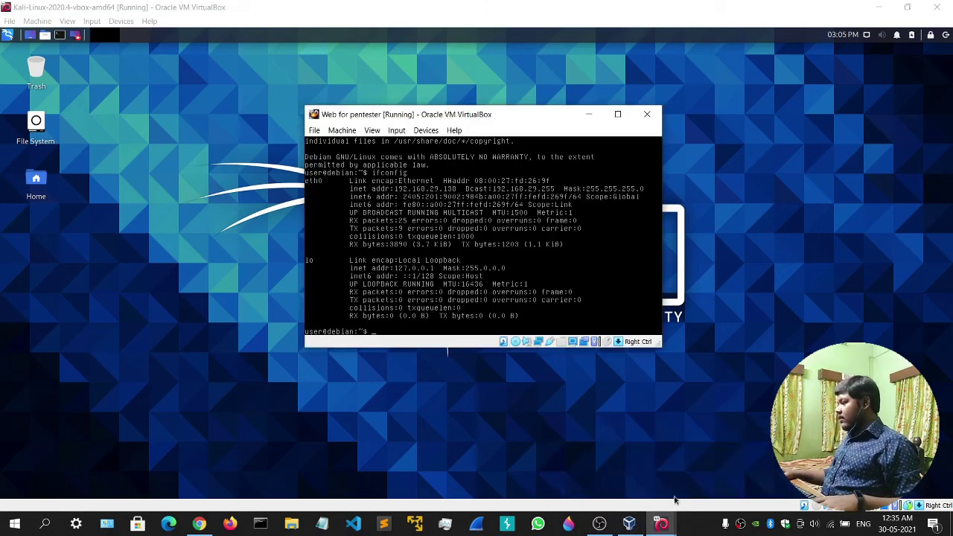
pyautogui.click(587, 115)
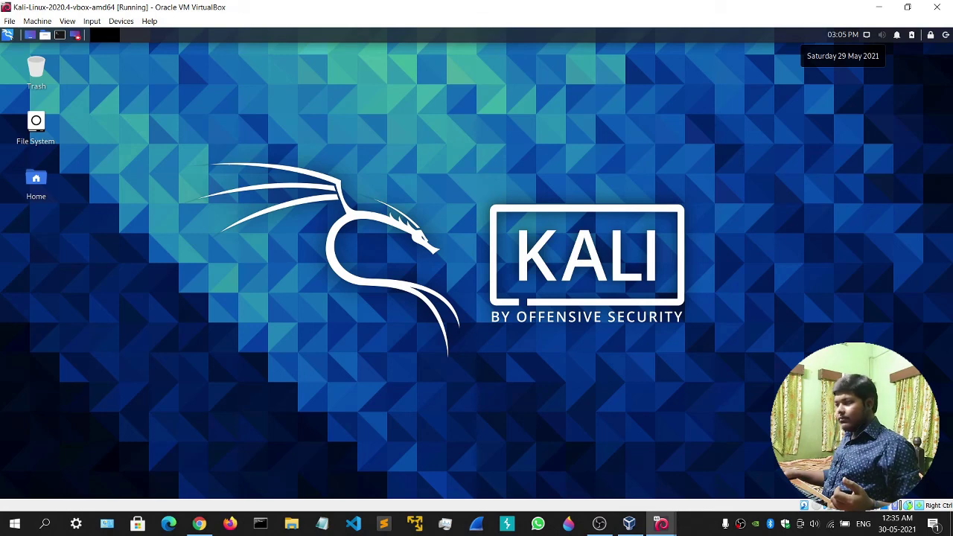
pyautogui.click(879, 6)
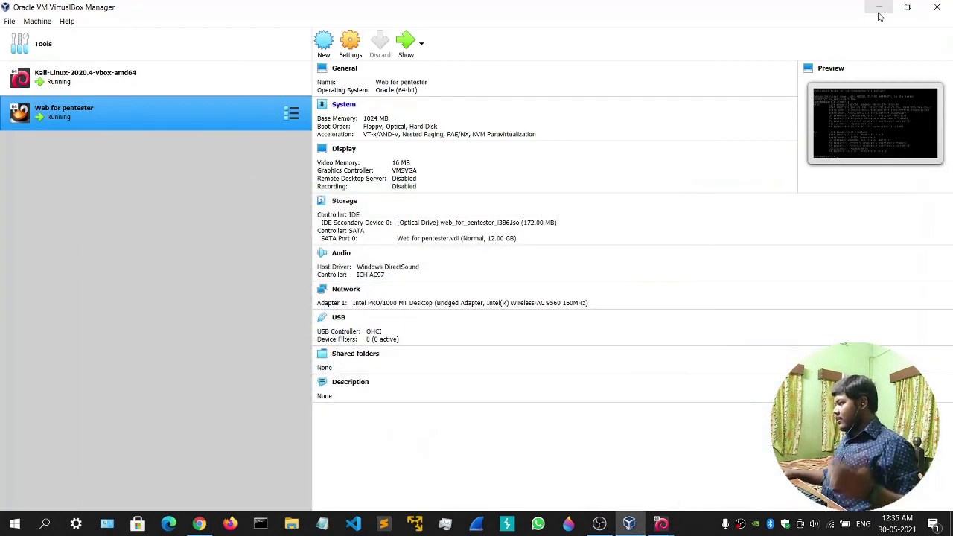
pyautogui.click(881, 7)
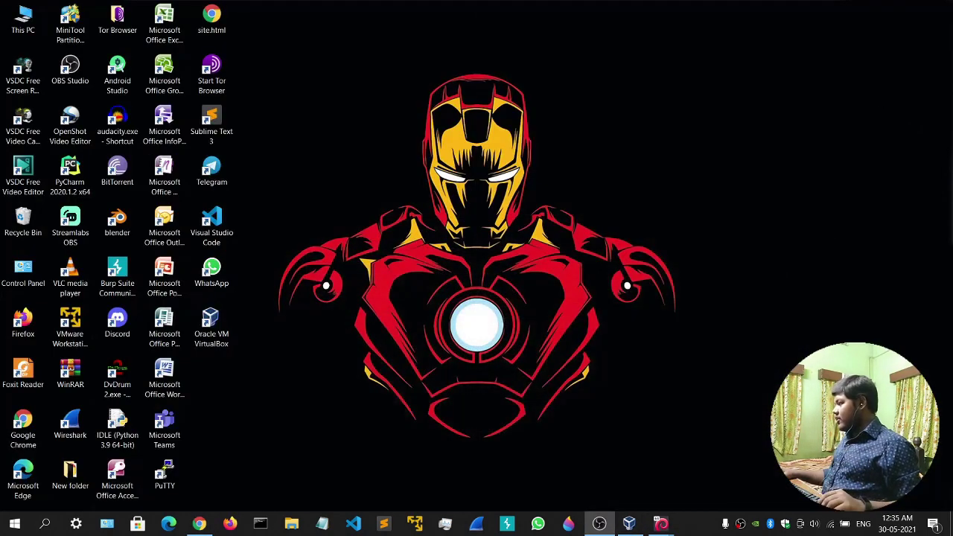